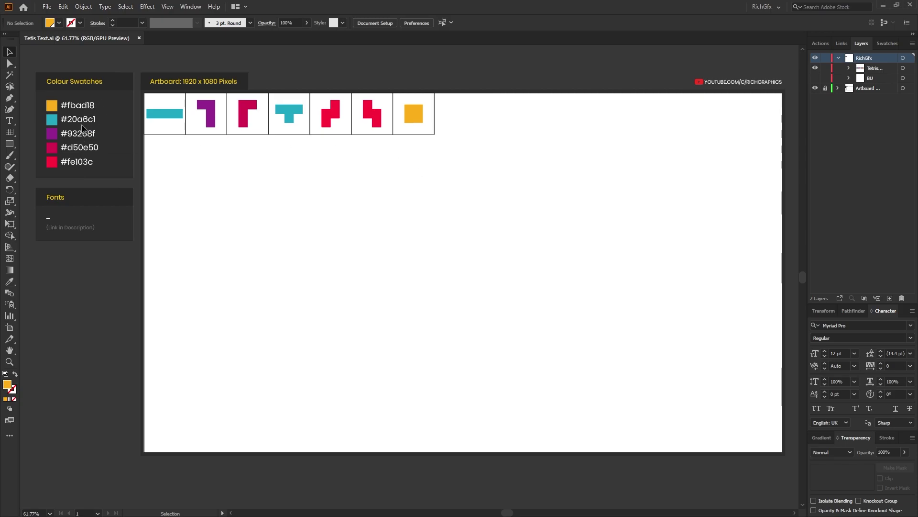
- Show the Swatches panel with the Tetris colour group, then choose the Line Segment tool
left_click(886, 43)
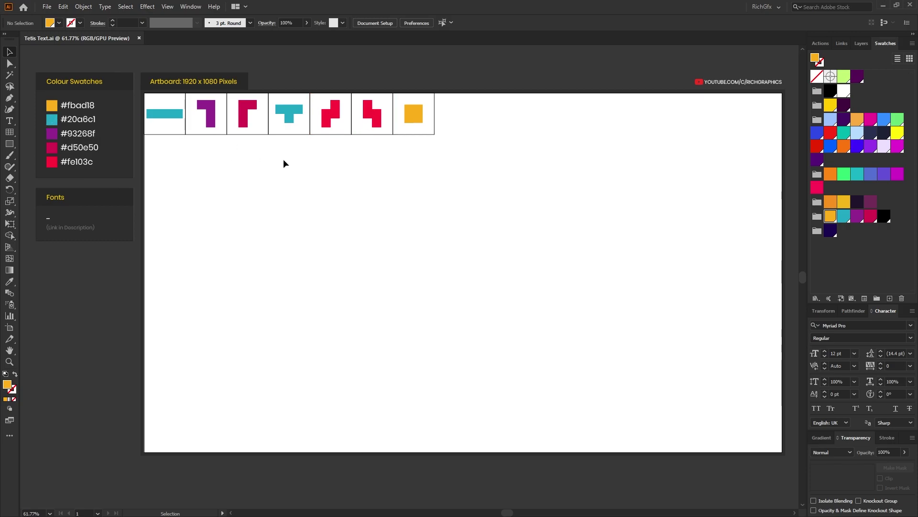
key("backslash")
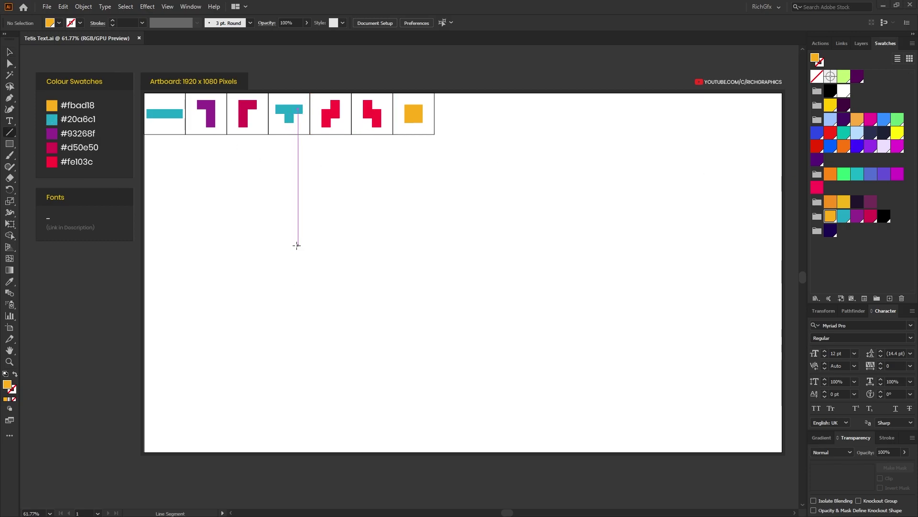
- Draw a 1000 × 1000 px rectangular grid with the Rectangular Grid Tool
left_click(9, 135)
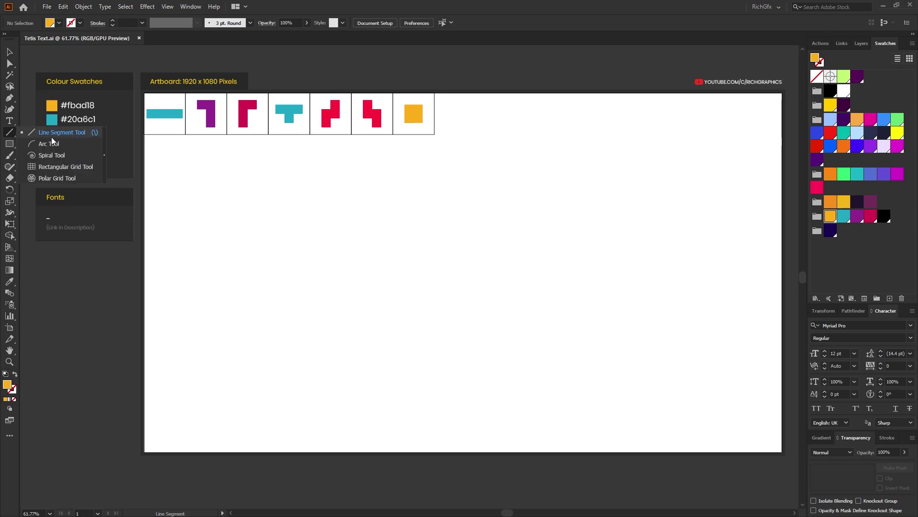
left_click(70, 167)
left_click(381, 262)
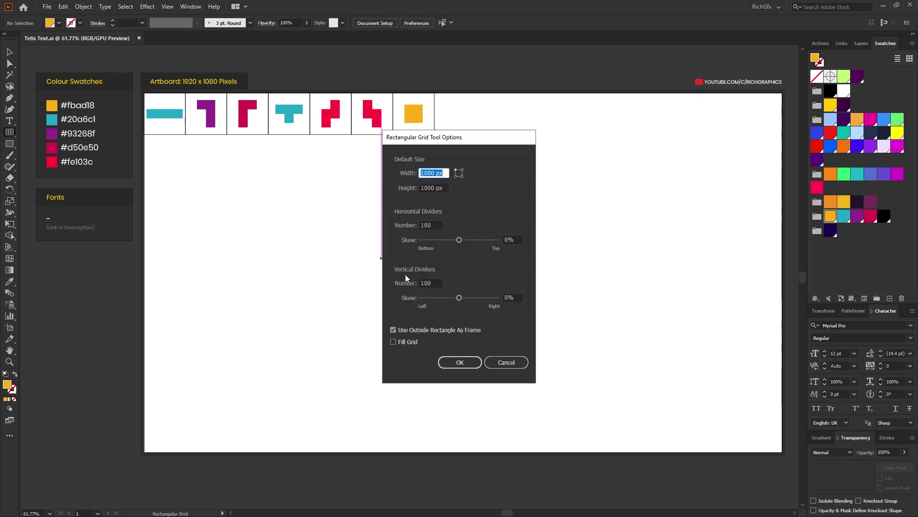
left_click(430, 188)
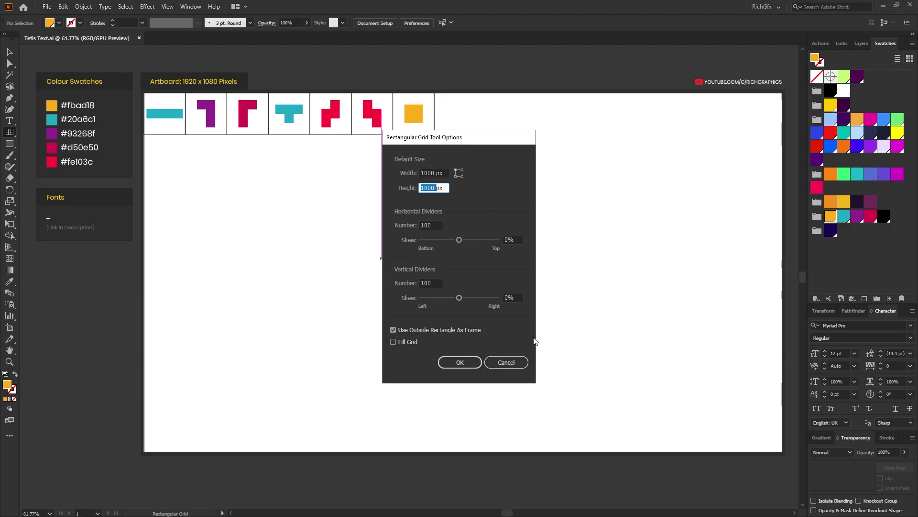
left_click(459, 362)
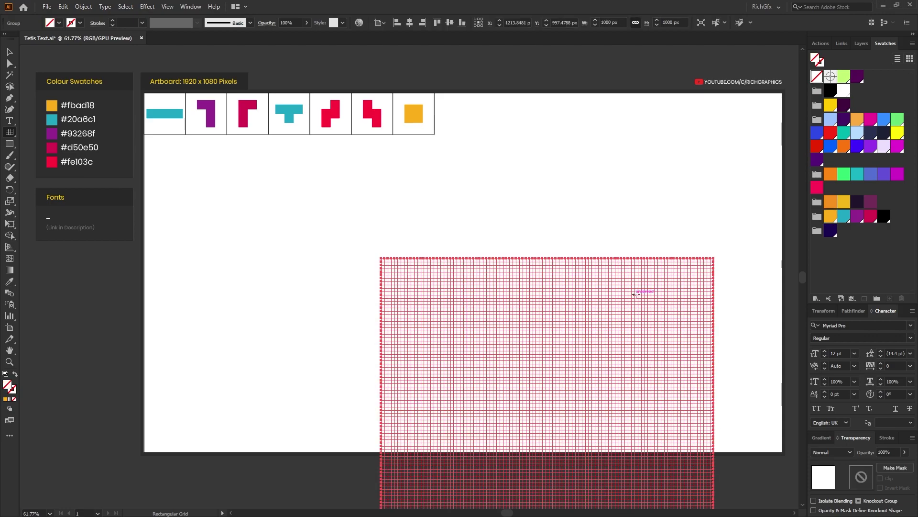
- Centre the grid on the artboard and give it a black 1 pt stroke
left_click(410, 23)
left_click(449, 23)
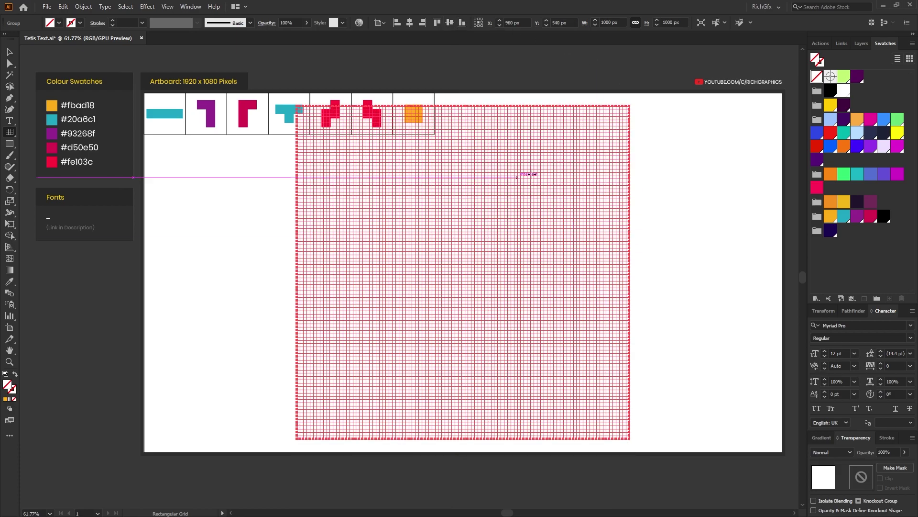
left_click(83, 23)
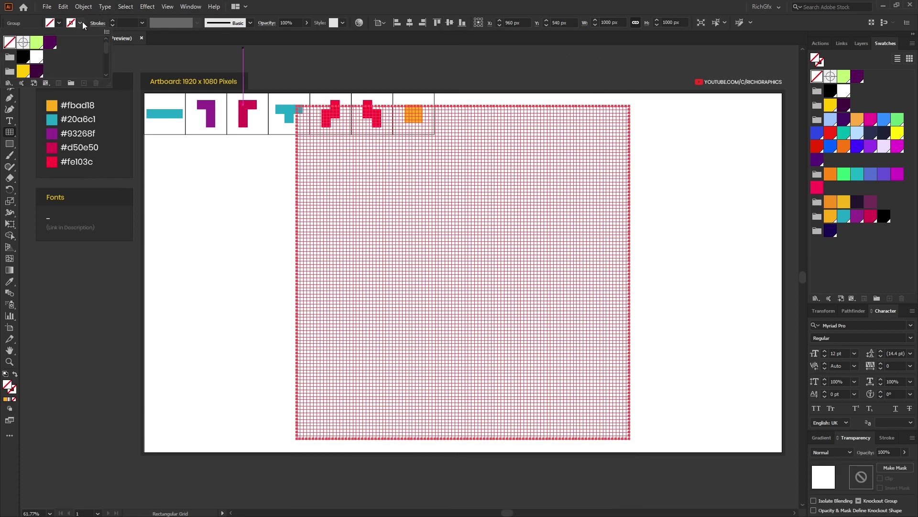
left_click(23, 56)
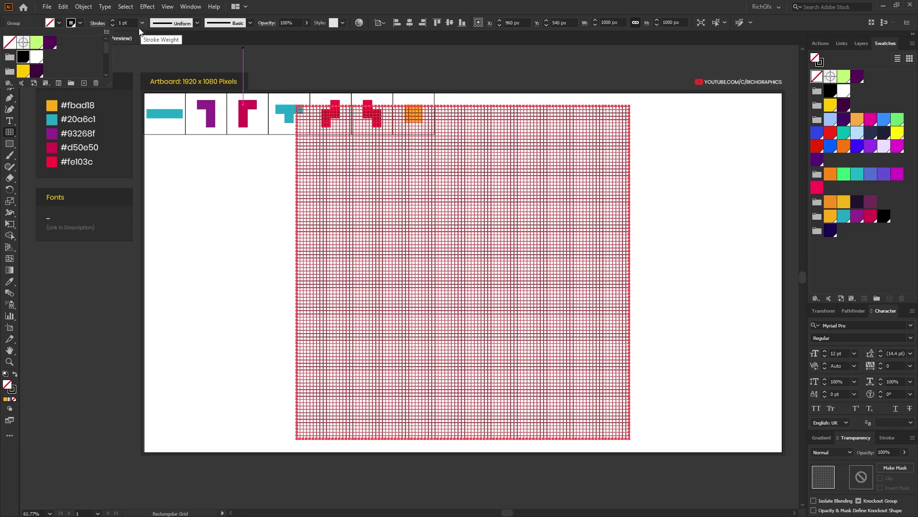
left_click(477, 2)
- Select the whole grid and convert it into a Live Paint group
left_click(10, 52)
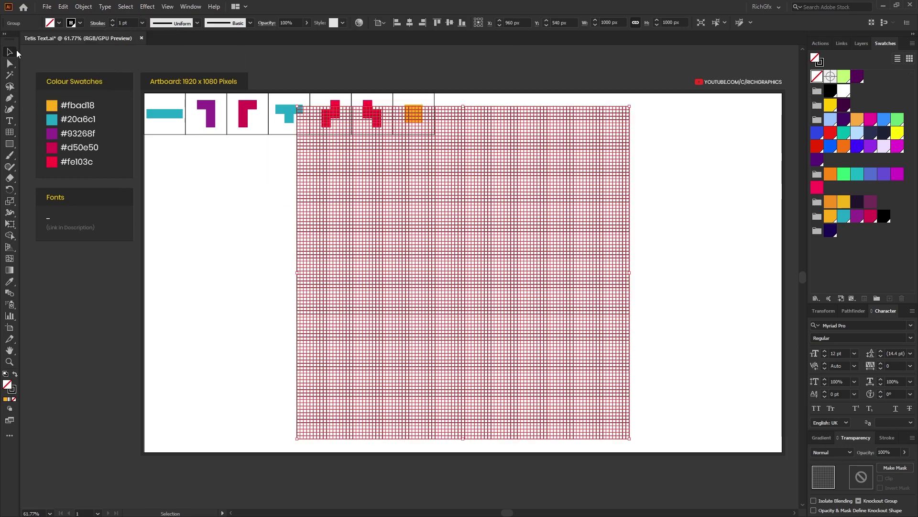
left_click(660, 268)
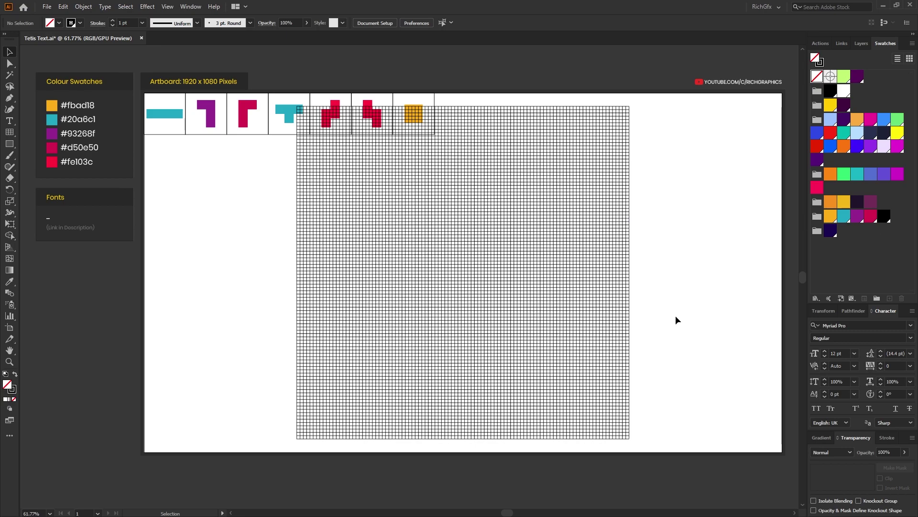
left_click(533, 276)
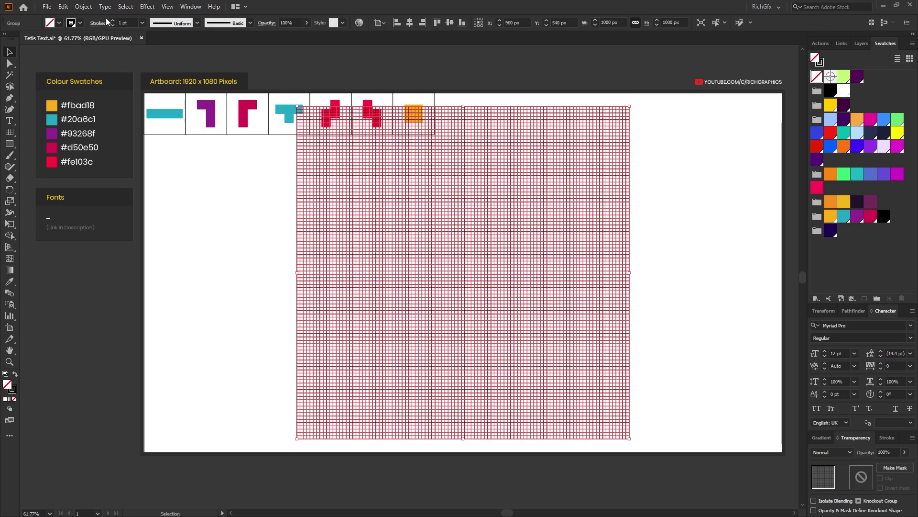
left_click(83, 7)
mouse_move(128, 297)
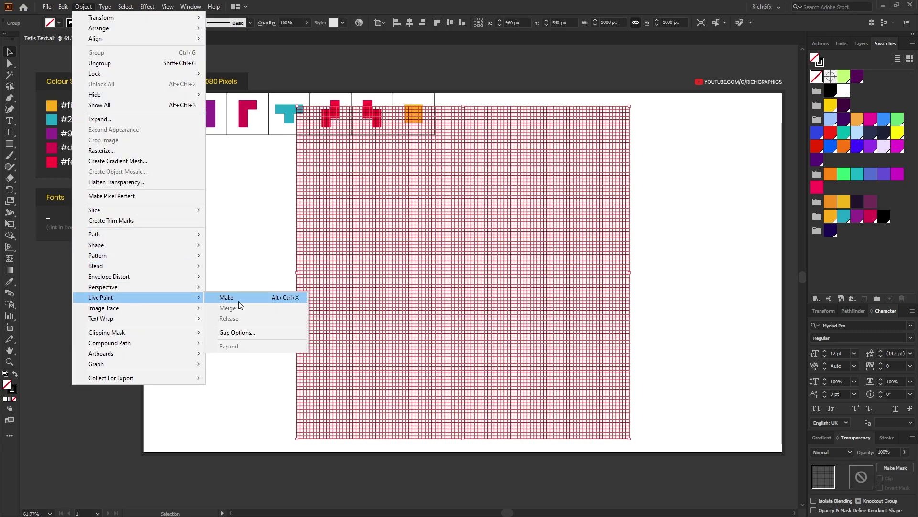
left_click(292, 299)
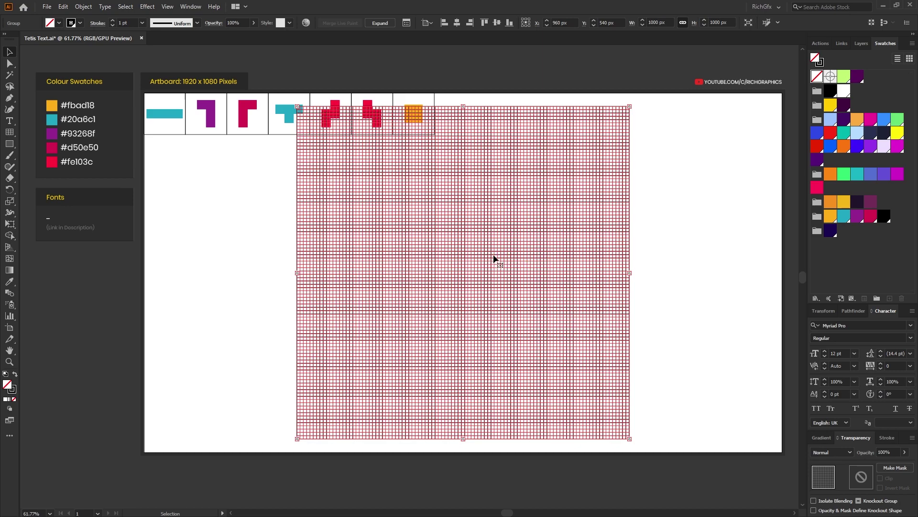
- Sample teal #20a6c1 from the long Tetris bar with the Eyedropper
left_click(709, 262)
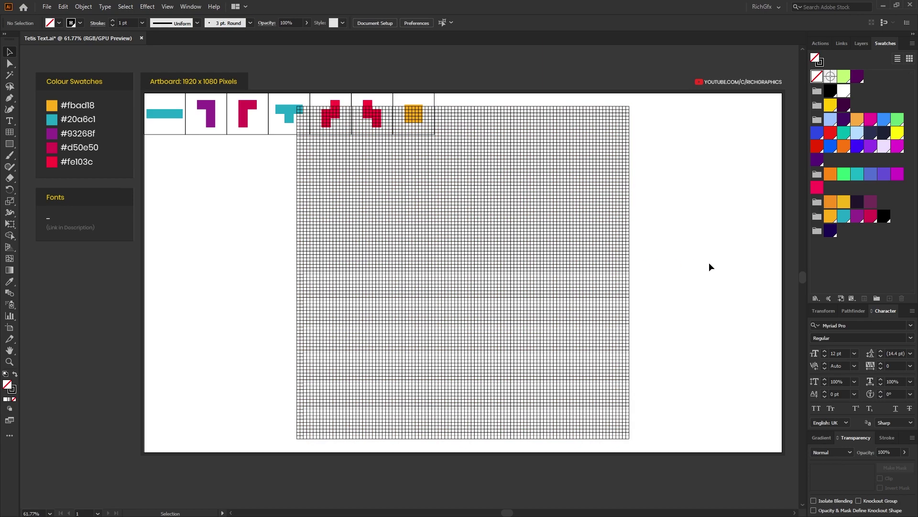
key("i")
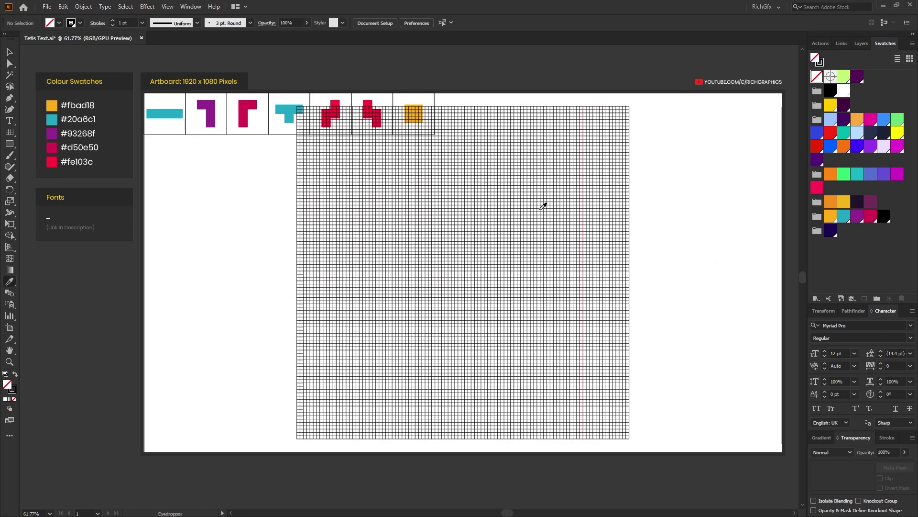
left_click(171, 113)
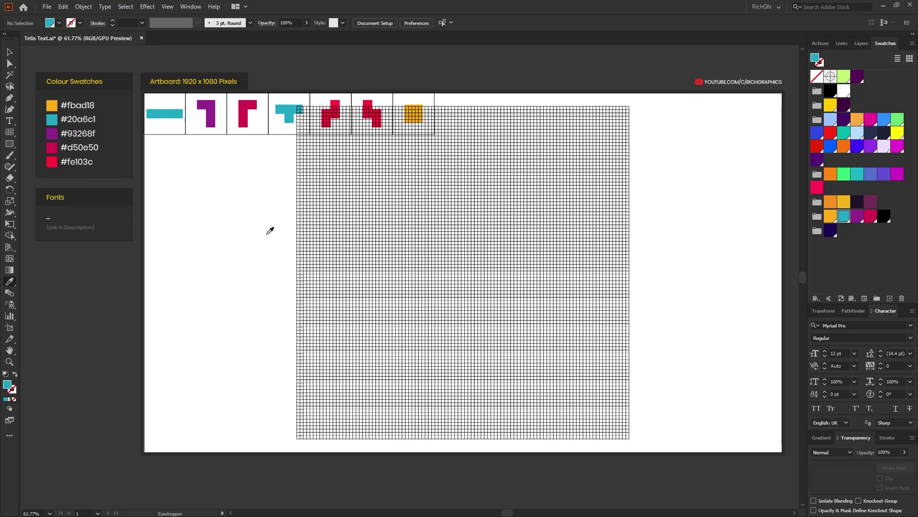
- Test-paint a few strokes of teal cells with the Live Paint Bucket
key("k")
mouse_move(348, 213)
left_mouse_down()
mouse_move(448, 266)
mouse_move(450, 243)
left_mouse_up()
left_click_drag(457, 174, 500, 295)
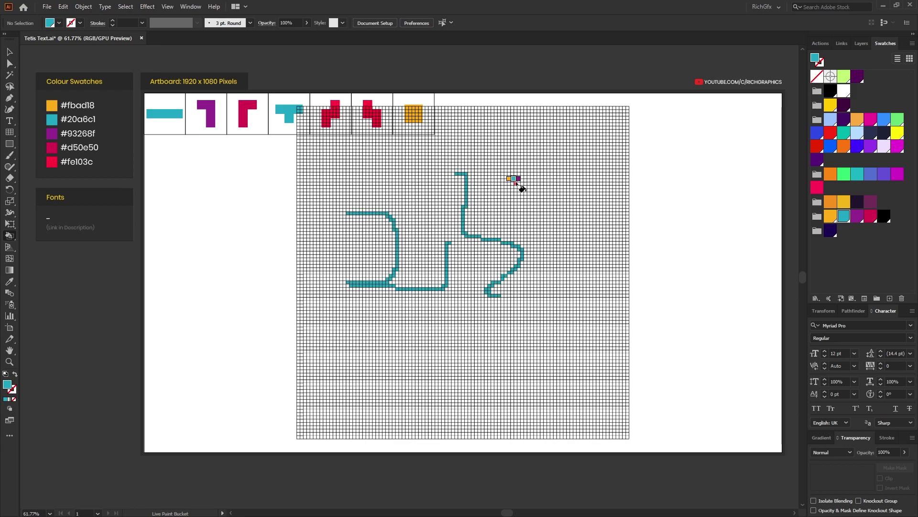
left_click_drag(520, 180, 527, 302)
mouse_move(417, 347)
left_mouse_down()
mouse_move(388, 350)
mouse_move(428, 168)
mouse_move(558, 278)
left_mouse_up()
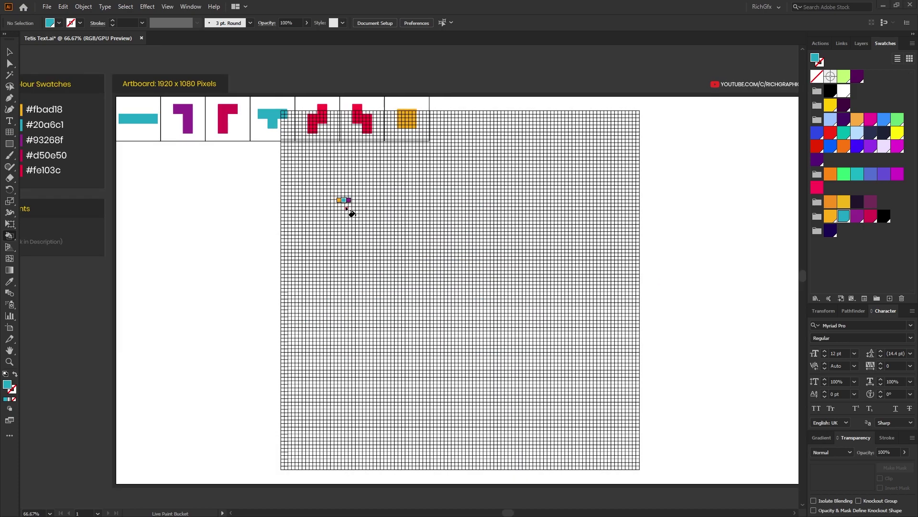
- Paint the top, bowl, stem and leg cells of a blocky teal R
scroll(354, 178, "up", 1)
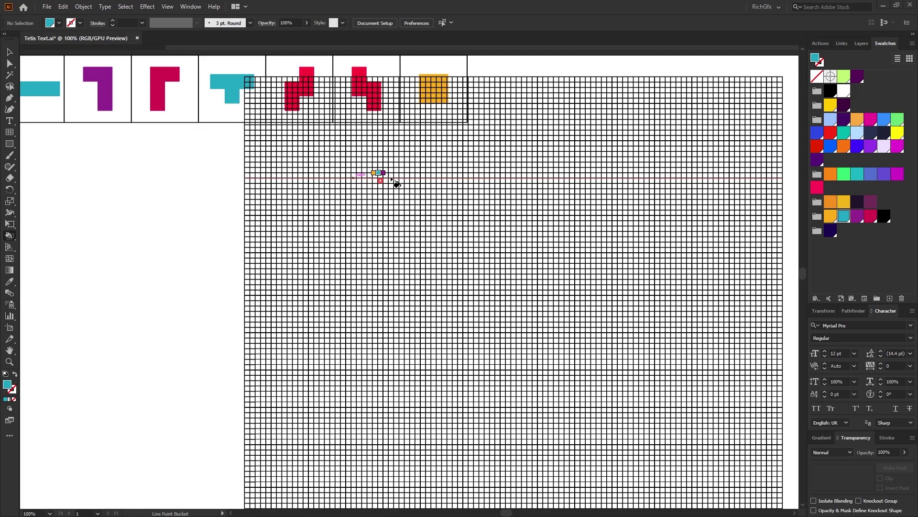
mouse_move(456, 176)
left_mouse_down()
mouse_move(469, 198)
mouse_move(488, 193)
left_mouse_up()
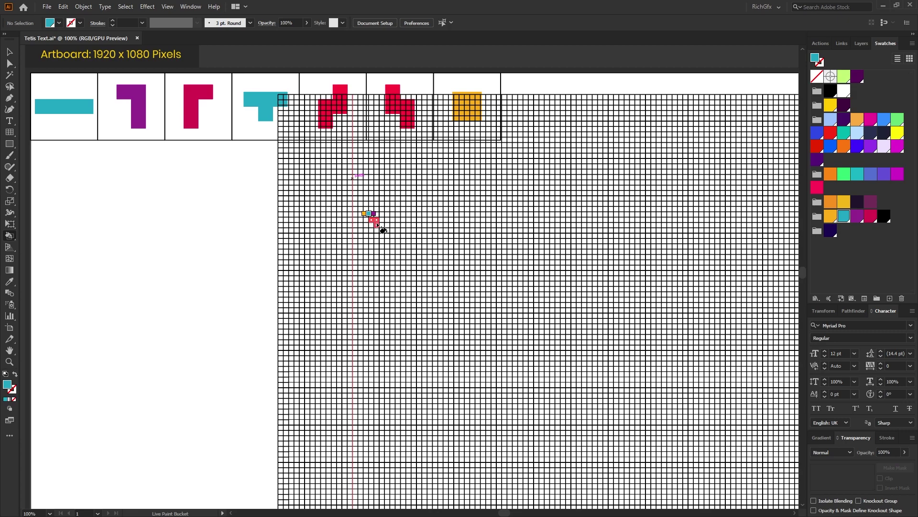
left_click_drag(372, 219, 377, 231)
left_click(382, 230)
left_click_drag(398, 235, 394, 241)
left_click_drag(383, 242, 387, 252)
left_click_drag(398, 247, 398, 251)
left_click_drag(404, 225, 404, 230)
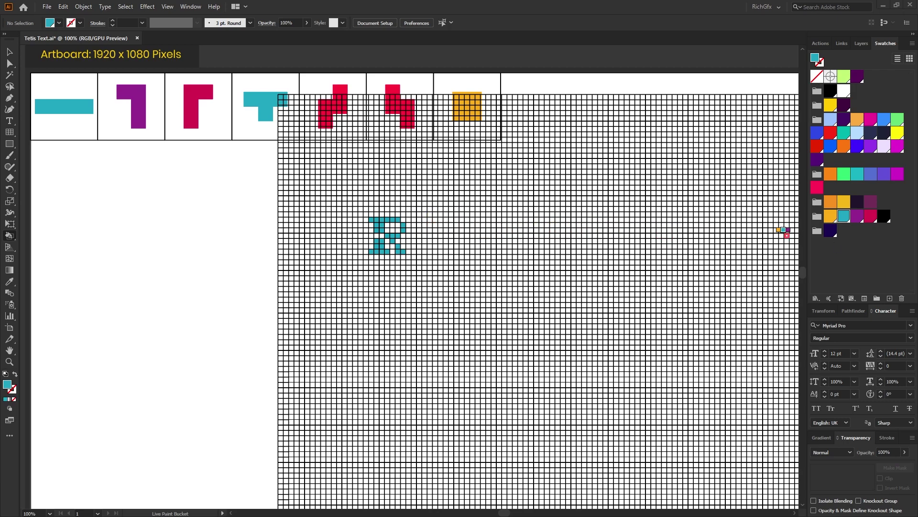
- Paint the teal letters I, C and H after the R
scroll(455, 227, "up", 1)
mouse_move(396, 217)
left_mouse_down()
mouse_move(417, 218)
mouse_move(410, 246)
mouse_move(447, 211)
mouse_move(481, 223)
left_mouse_up()
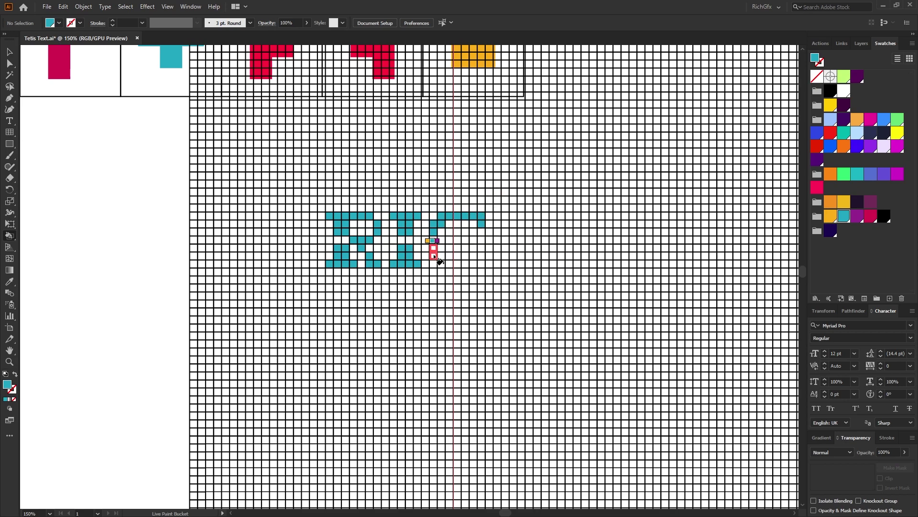
left_click_drag(433, 254, 482, 255)
mouse_move(530, 217)
left_mouse_down()
mouse_move(508, 232)
mouse_move(531, 241)
mouse_move(512, 254)
mouse_move(513, 237)
mouse_move(505, 265)
mouse_move(529, 259)
left_mouse_up()
left_click(538, 224)
left_click(506, 232)
left_click(537, 232)
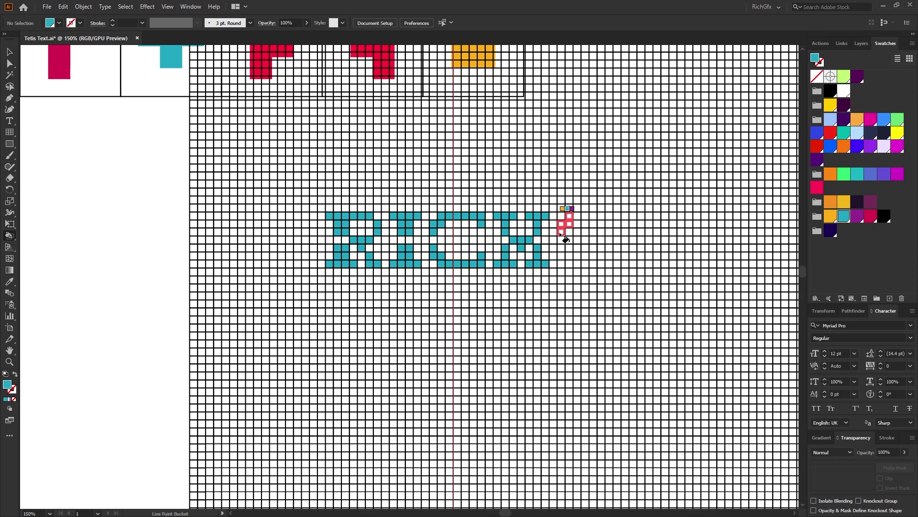
- Paint the blocky teal letters G and F
mouse_move(561, 234)
left_mouse_down()
mouse_move(577, 216)
mouse_move(601, 215)
mouse_move(562, 256)
mouse_move(601, 264)
mouse_move(602, 240)
left_mouse_up()
left_click_drag(721, 246, 565, 239)
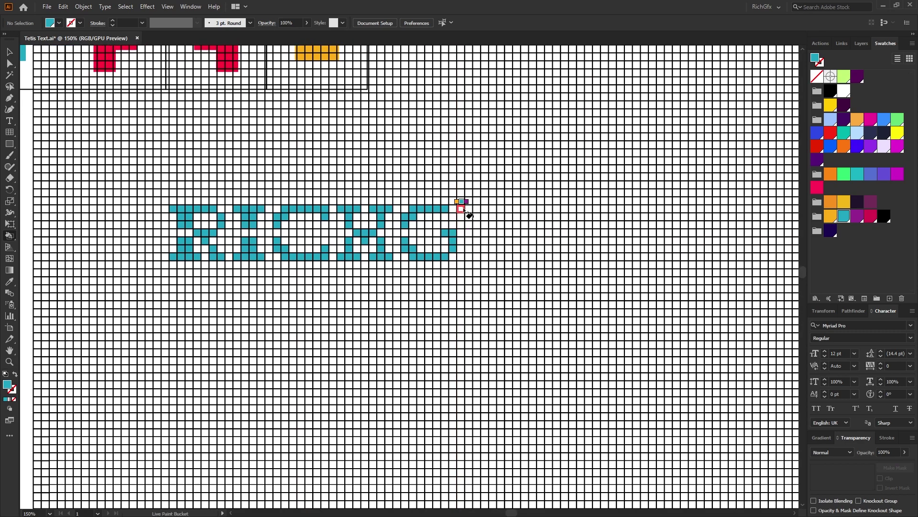
mouse_move(463, 210)
left_mouse_down()
mouse_move(475, 222)
mouse_move(506, 208)
mouse_move(514, 216)
mouse_move(481, 244)
mouse_move(493, 258)
left_mouse_up()
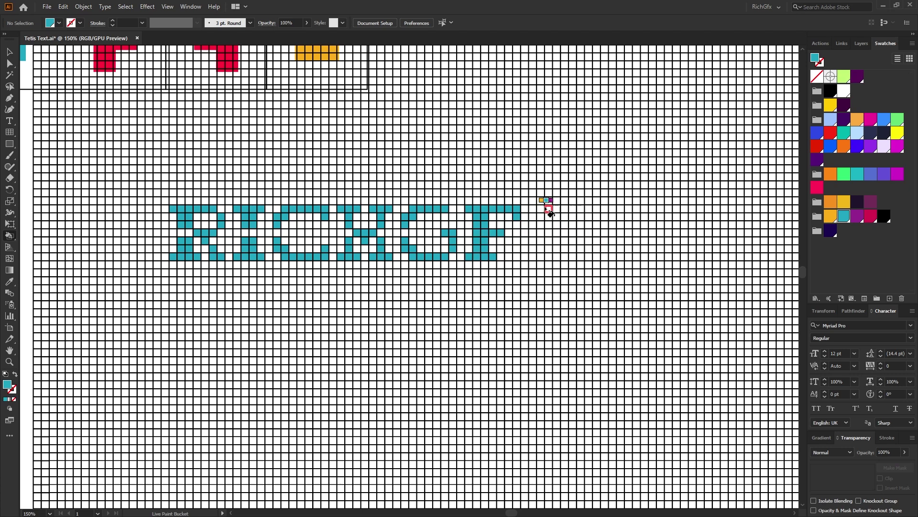
left_click(541, 215)
mouse_move(549, 208)
left_mouse_down()
mouse_move(533, 209)
mouse_move(581, 209)
mouse_move(560, 230)
mouse_move(553, 258)
mouse_move(538, 254)
mouse_move(580, 257)
left_mouse_up()
- Fill the arm and foot cells of the teal letter X
left_click(573, 216)
left_click(541, 249)
left_click(573, 249)
left_click(564, 241)
left_click(550, 241)
left_click(549, 225)
left_click(564, 225)
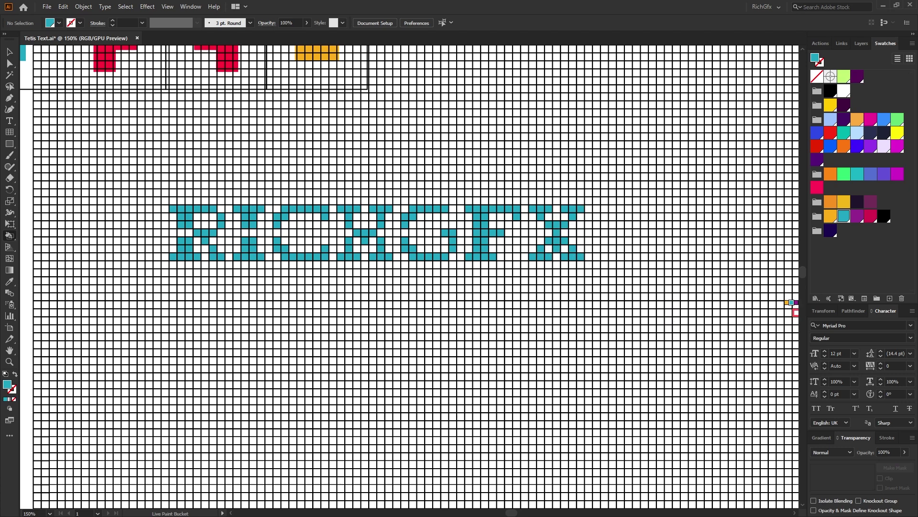
- Expand the Live Paint grid into plain shapes and clear the selection
key("v")
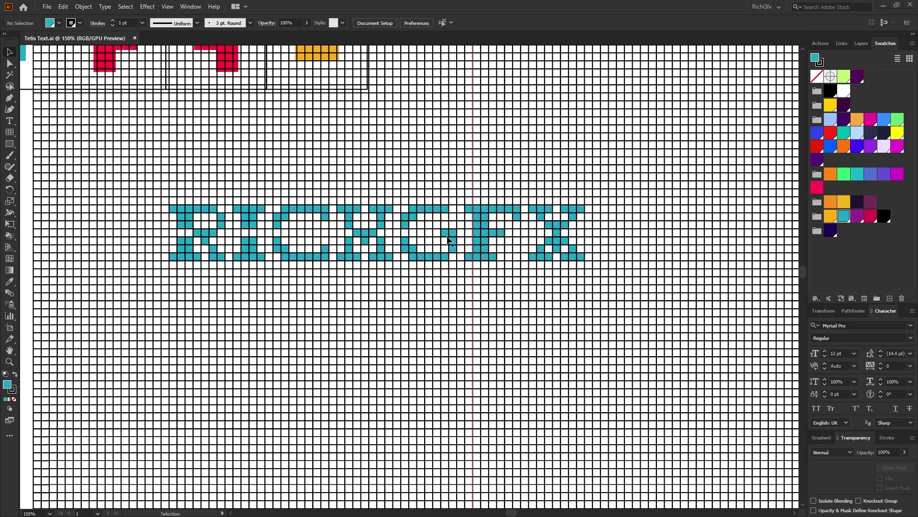
left_click(257, 190)
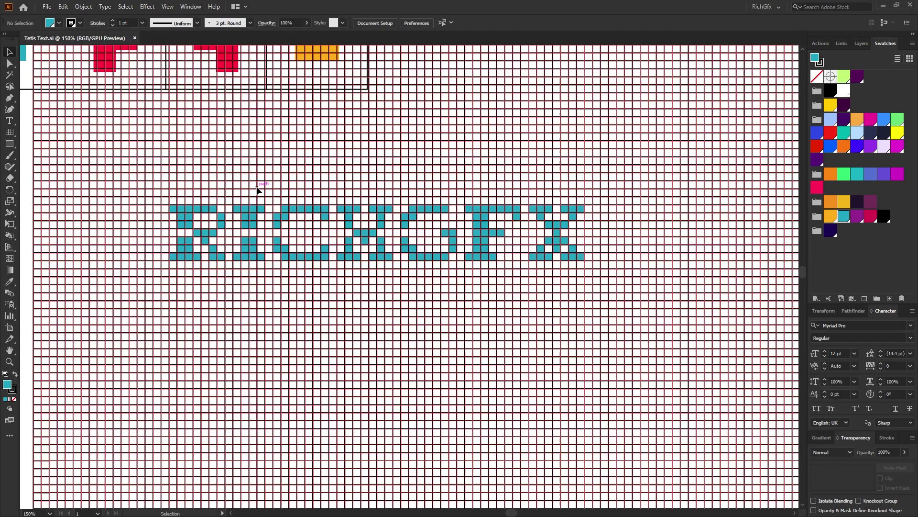
left_click(84, 7)
mouse_move(122, 297)
left_click(241, 348)
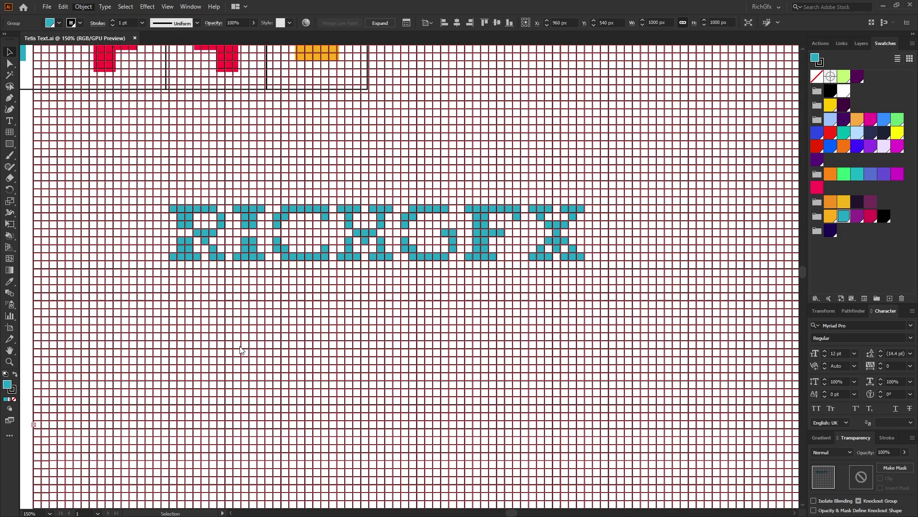
key("ctrl+shift+a")
- Move the RICHGFX lettering group above the grid group in Layers and delete the grid
left_click(842, 46)
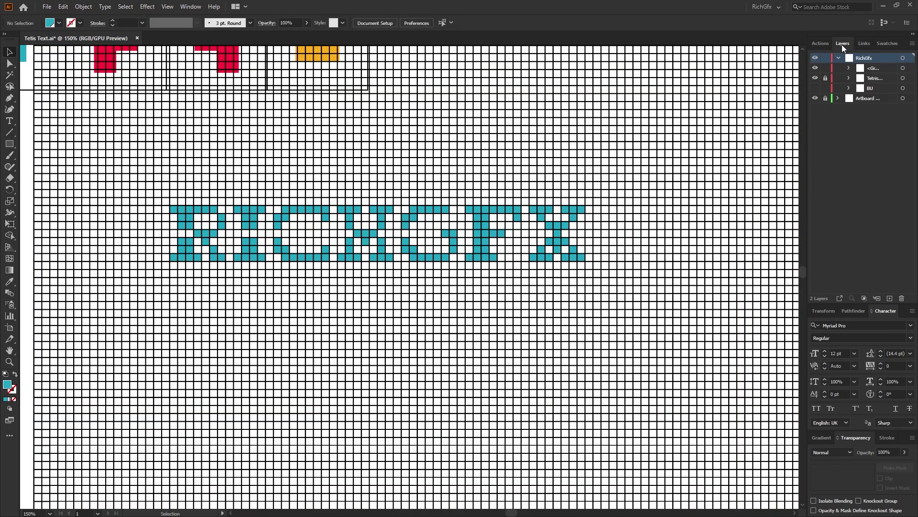
left_click_drag(845, 42, 544, 72)
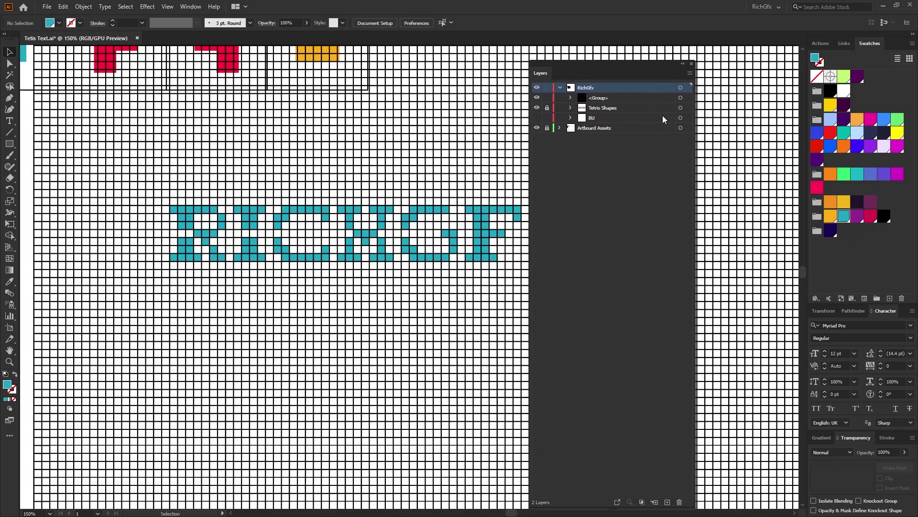
left_click(570, 98)
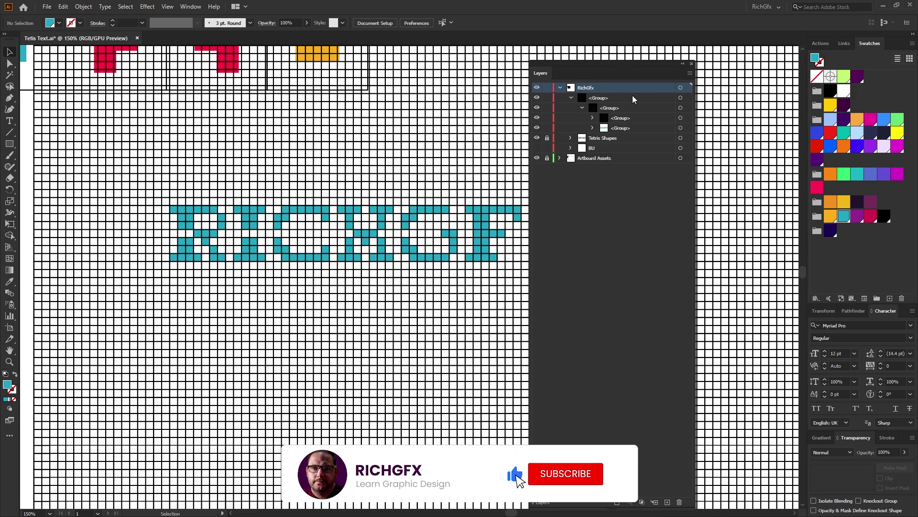
left_click(680, 127)
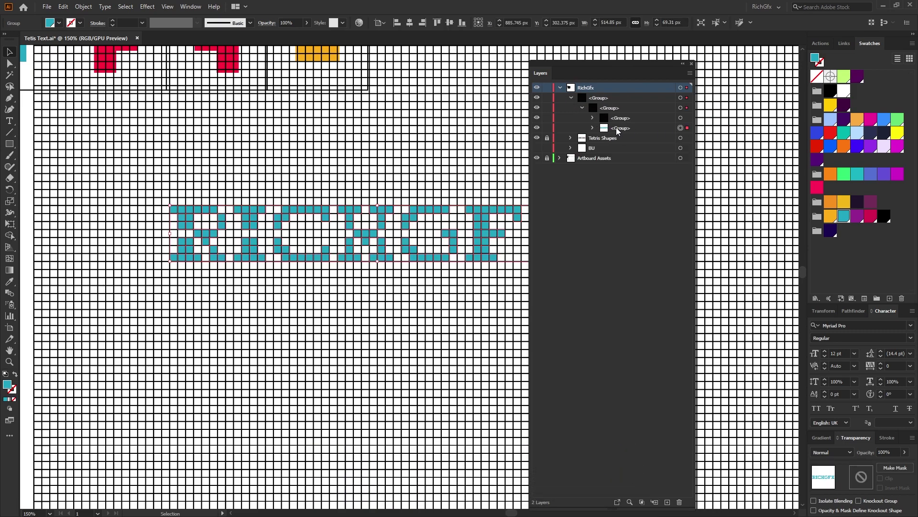
left_click_drag(628, 130, 624, 98)
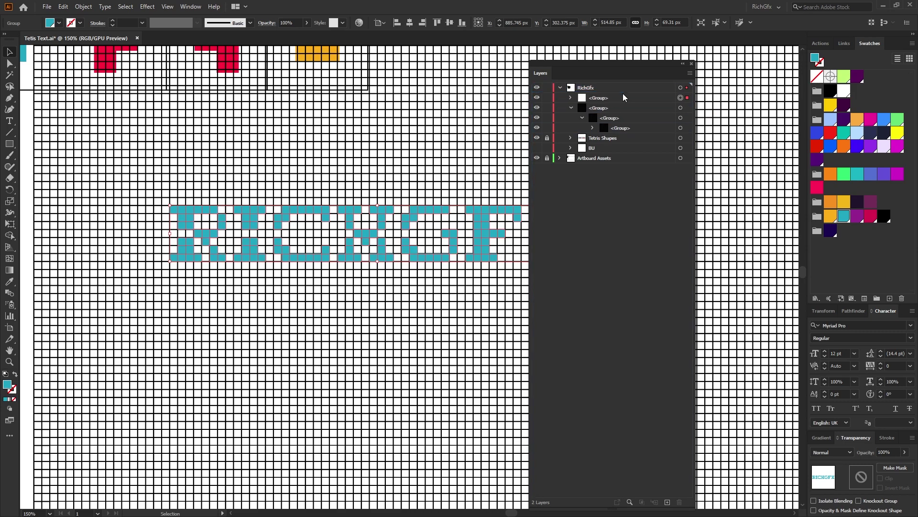
left_click(680, 108)
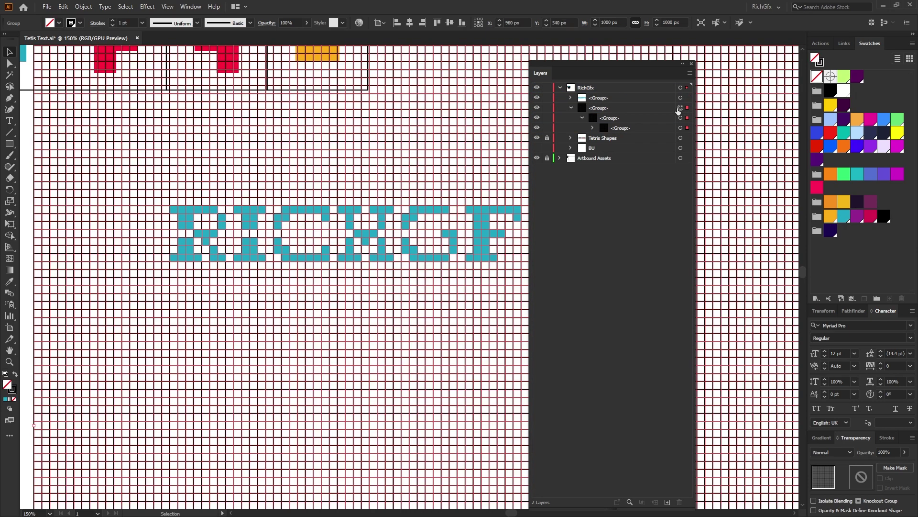
key("Delete")
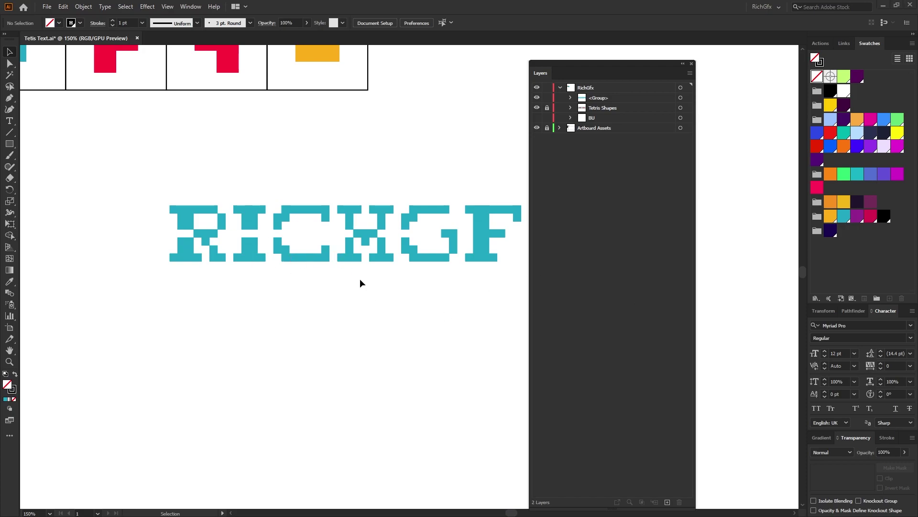
- Dock the Layers panel, bring the Tetris pieces into view, and ungroup the RICHGFX lettering
left_click_drag(541, 73, 825, 45)
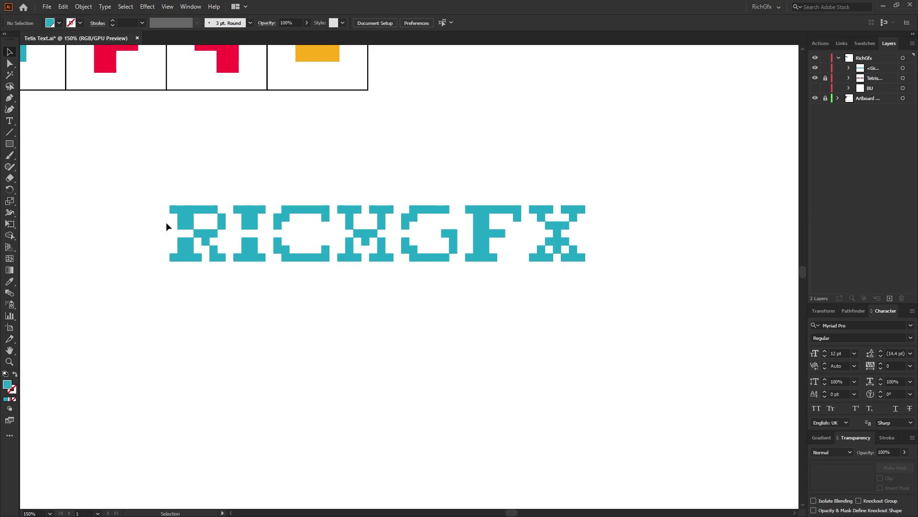
left_click_drag(358, 166, 417, 211)
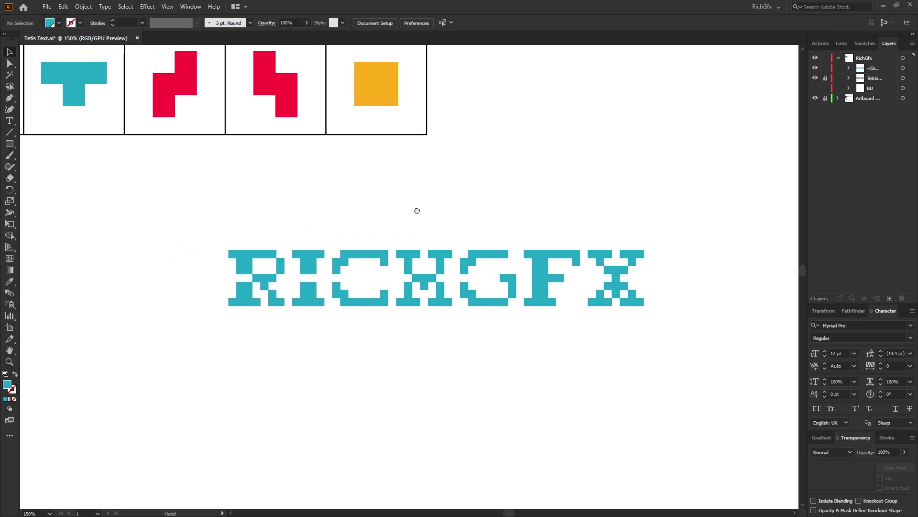
scroll(484, 217, "down", 1)
left_click_drag(505, 200, 536, 217)
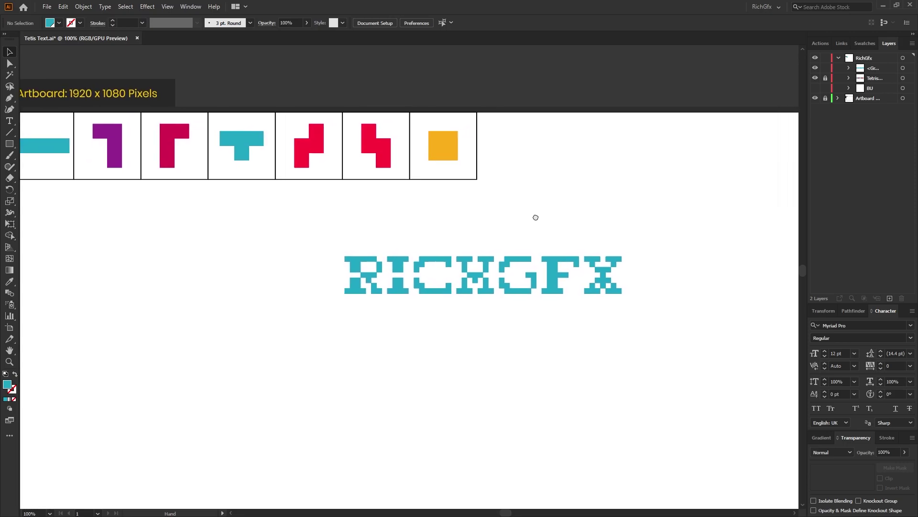
left_click(491, 261)
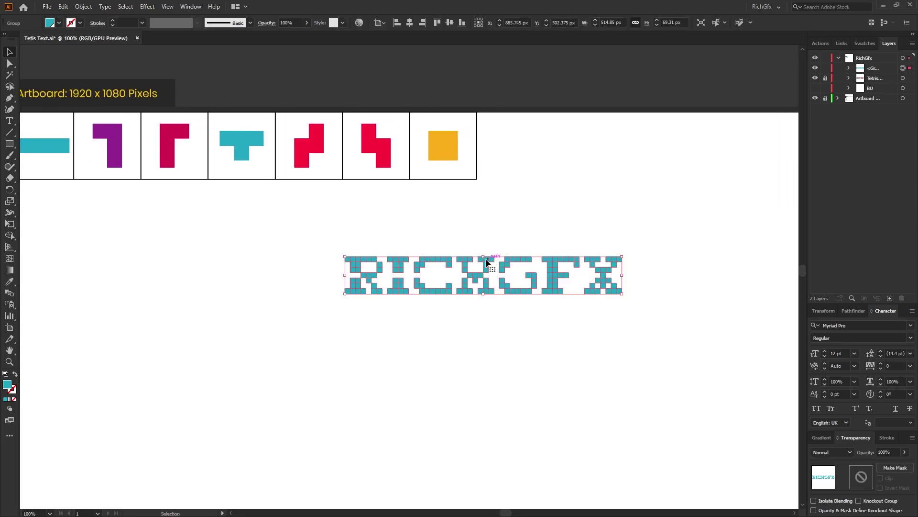
left_click(84, 6)
left_click(110, 63)
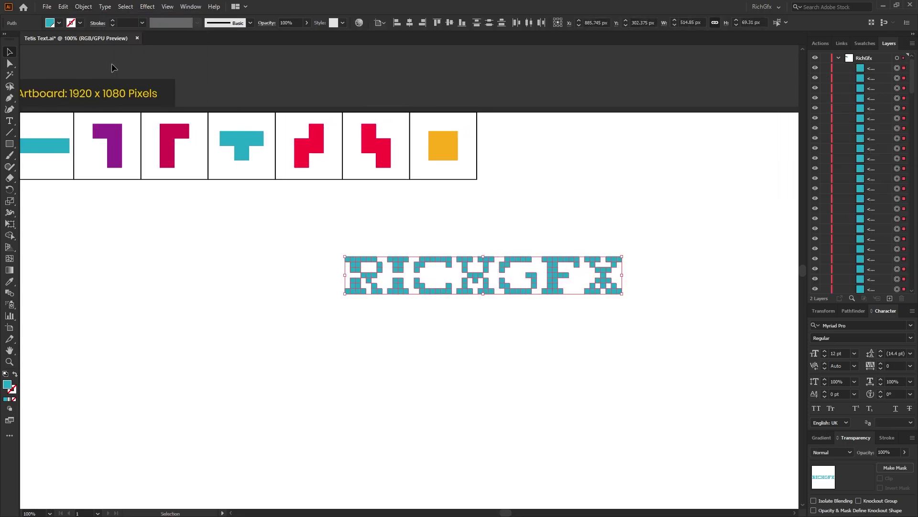
- Recolour the R's top-left serif blocks with the purple piece's colour
left_click_drag(335, 236, 341, 242)
left_click_drag(352, 274, 353, 275)
key("i")
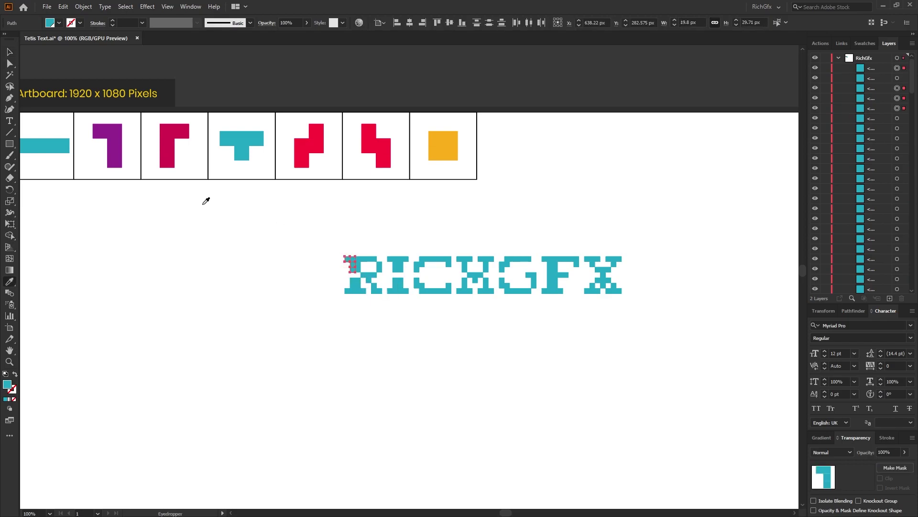
left_click(111, 135)
left_click(10, 52)
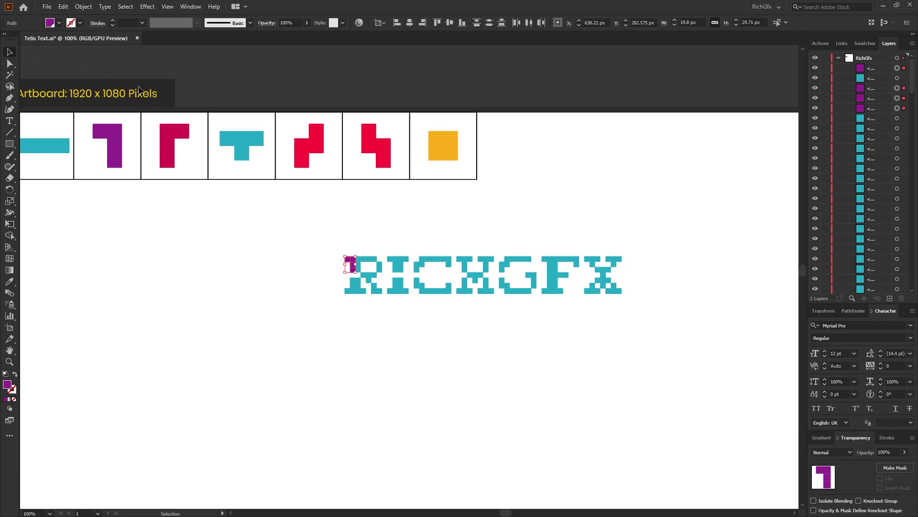
left_click(310, 260)
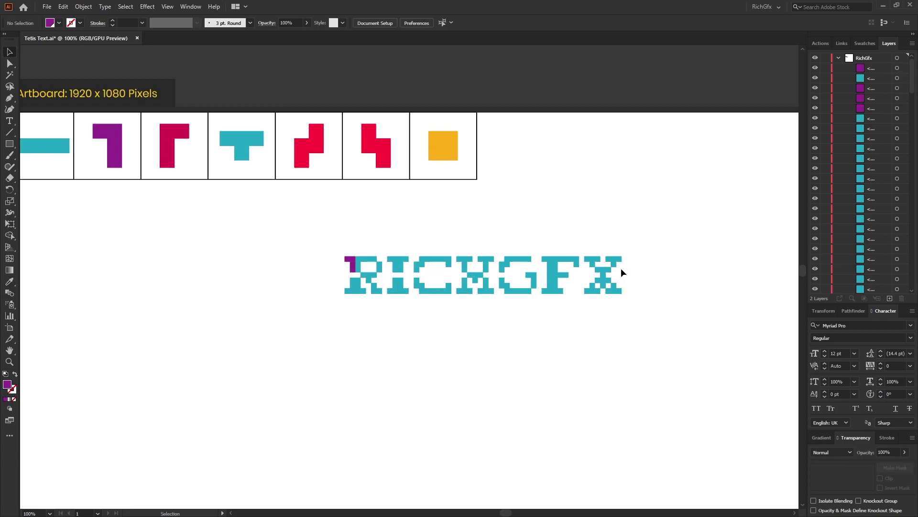
- Recolour the R's lower stem blocks purple
left_click(364, 290)
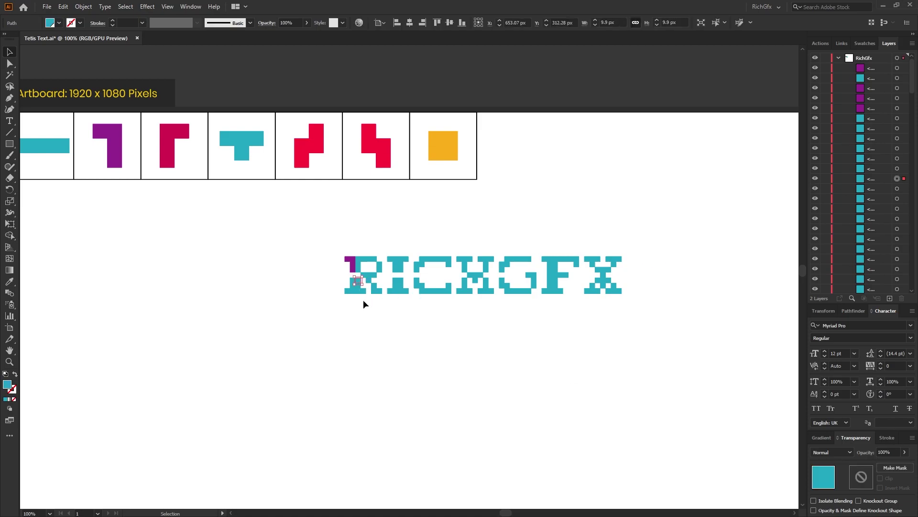
left_click_drag(360, 299, 358, 280)
key("i")
left_click(353, 266)
key("v")
left_click(414, 381)
- Zoom in and recolour the R's corner blocks crimson
left_click(364, 258)
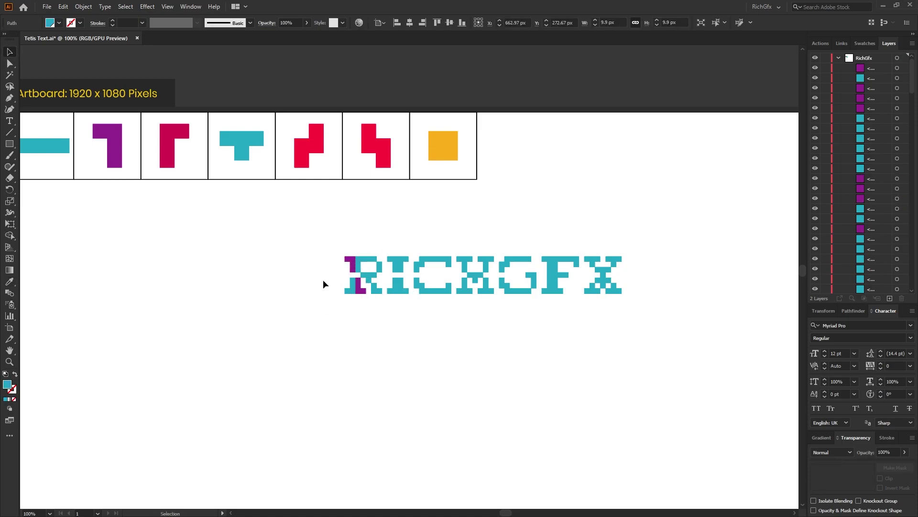
key("ctrl+plus")
left_click_drag(459, 257, 458, 257)
left_click(462, 252, "shift")
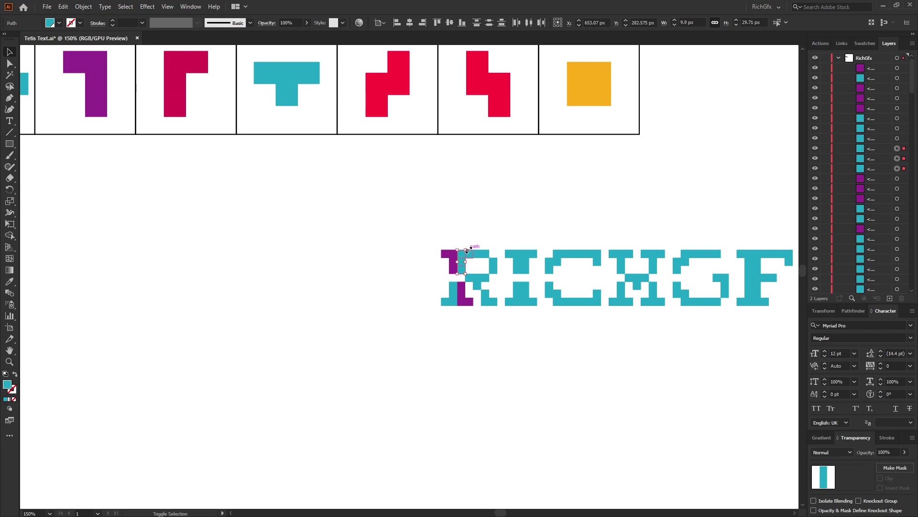
left_click(471, 255, "shift")
key("i")
left_click(172, 80)
key("v")
- Recolour the R's lower-left blocks crimson
left_click_drag(414, 279, 484, 294)
key("i")
left_click(463, 271)
key("ctrl+shift+a")
key("v")
- Recolour the R's upper-right bowl and lower-right leg blocks orange
left_click(493, 263)
key("i")
left_click(589, 84)
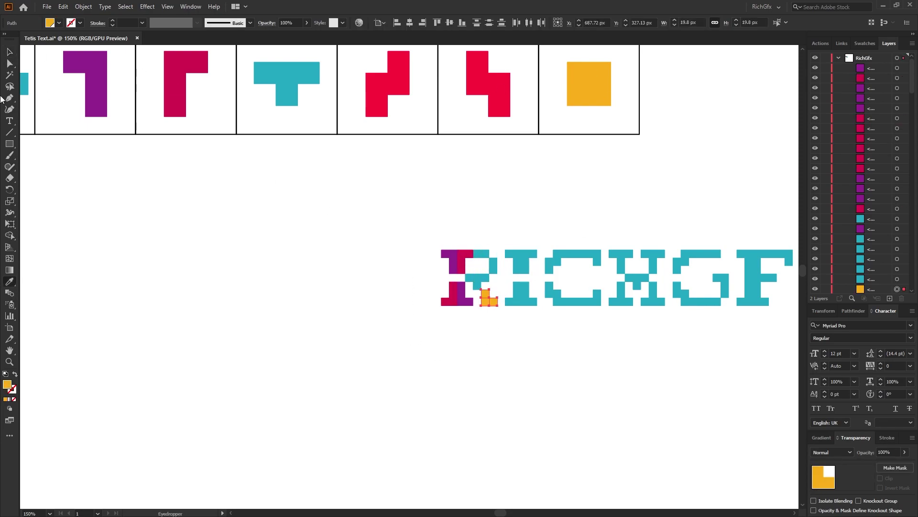
left_click_drag(479, 243, 517, 277)
key("i")
left_click(493, 302)
key("v")
- Recolour the I's top blocks purple
key("i")
left_click(462, 291)
key("v")
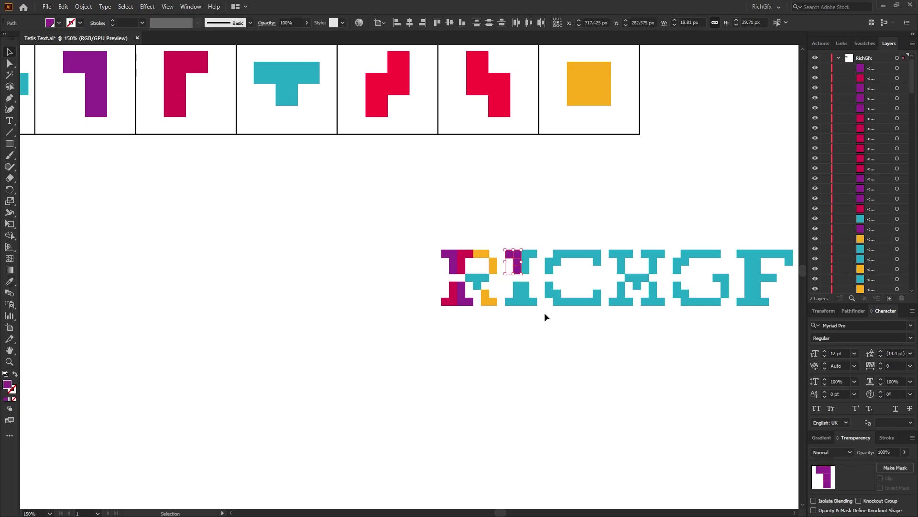
left_click_drag(544, 315, 525, 283)
key("i")
left_click(517, 264)
key("v")
- Recolour the I's lower-left blocks crimson, undoing an accidental rotation of the C blocks
left_click_drag(502, 317, 518, 285)
key("i")
left_click(526, 263)
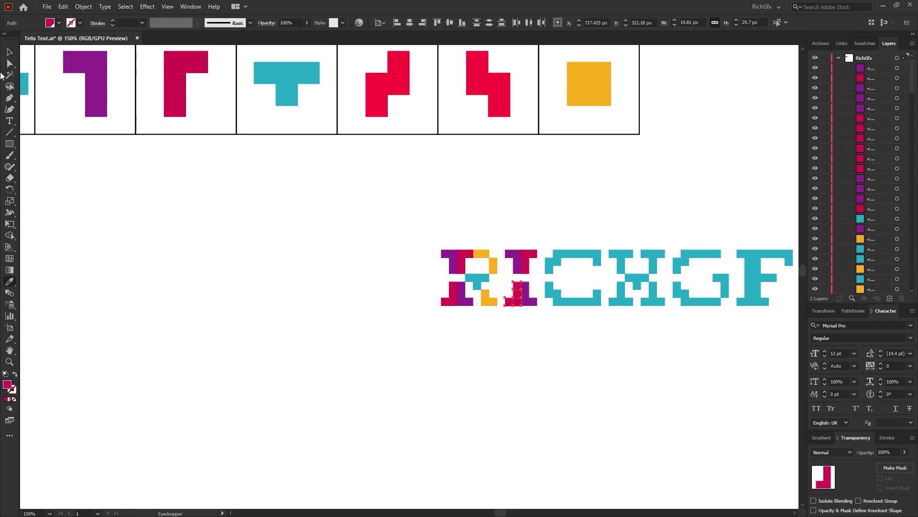
key("v")
left_click_drag(542, 243, 557, 286)
key("i")
left_click(378, 103)
key("ctrl+z")
key("i")
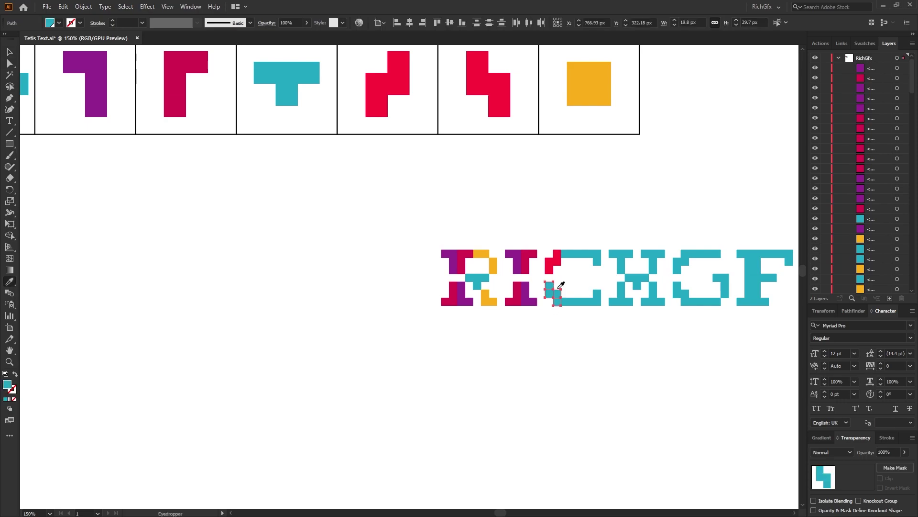
- Recolour the C's lower-left blocks red and its bottom piece purple
left_click(554, 263)
key("v")
left_click_drag(607, 313, 577, 287)
left_click(573, 302, "shift")
key("i")
left_click(85, 83)
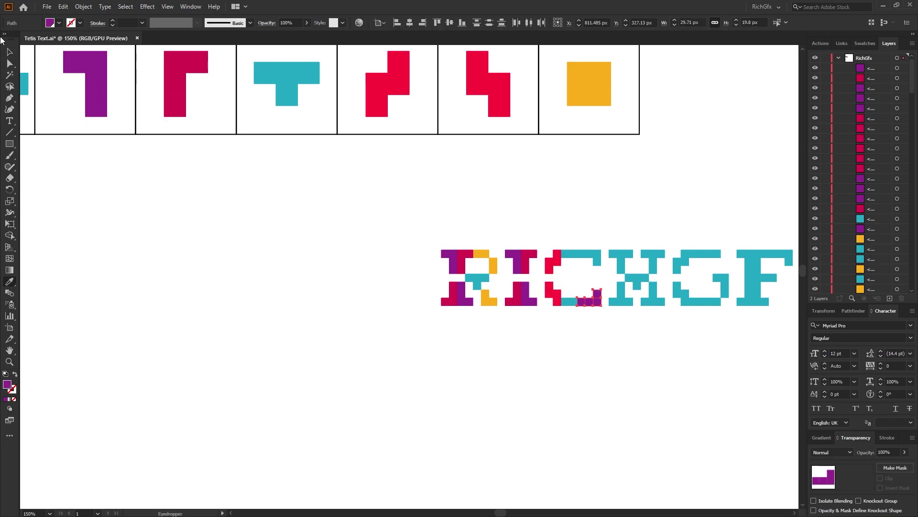
key("v")
- Recolour the C's top-right piece crimson and its middle pieces orange
left_click(587, 254)
key("i")
left_click(185, 80)
key("v")
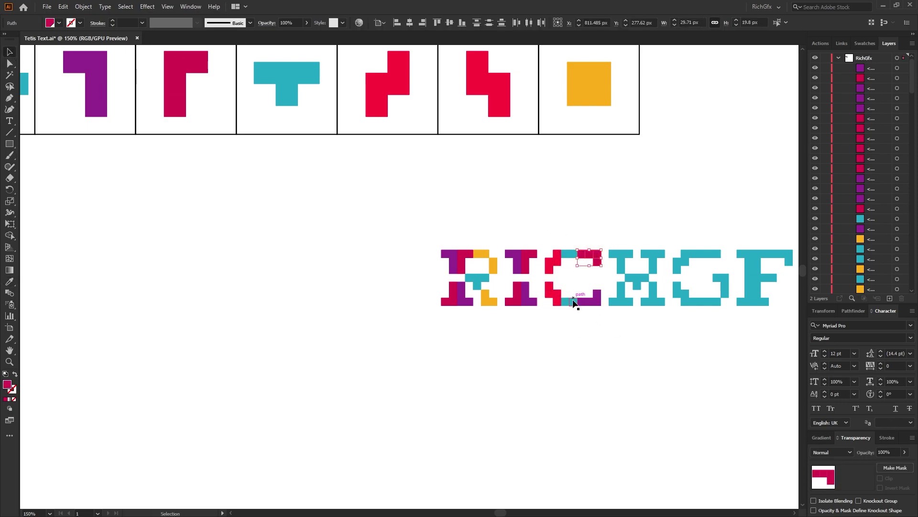
left_click(572, 302)
left_click(570, 254, "shift")
key("i")
left_click(588, 84)
key("v")
- Recolour the H's upper and lower squares orange
left_click_drag(619, 253, 620, 287)
key("i")
left_click(585, 82)
key("v")
left_click(637, 286, "shift")
key("i")
left_click(621, 270)
left_click(6, 54)
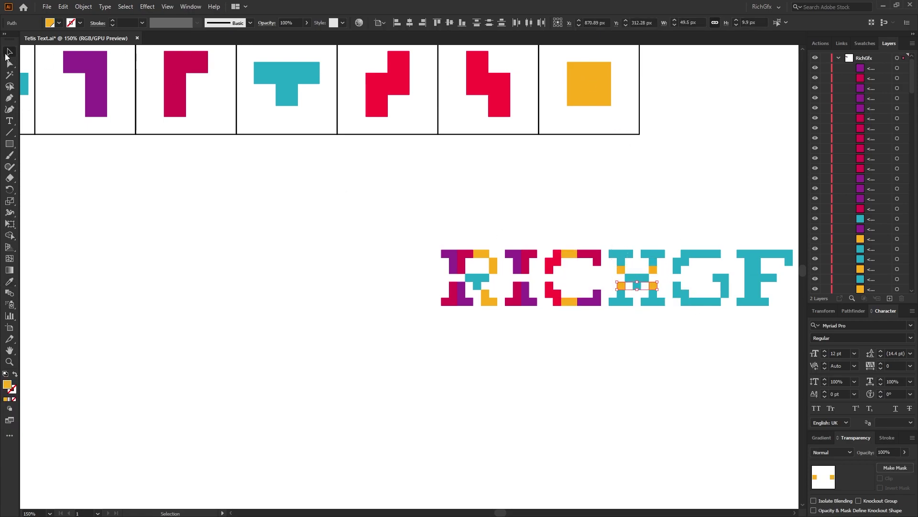
left_click(679, 241)
- Recolour the G's two left pieces red
left_click_drag(694, 259, 683, 293)
key("i")
left_click(550, 265)
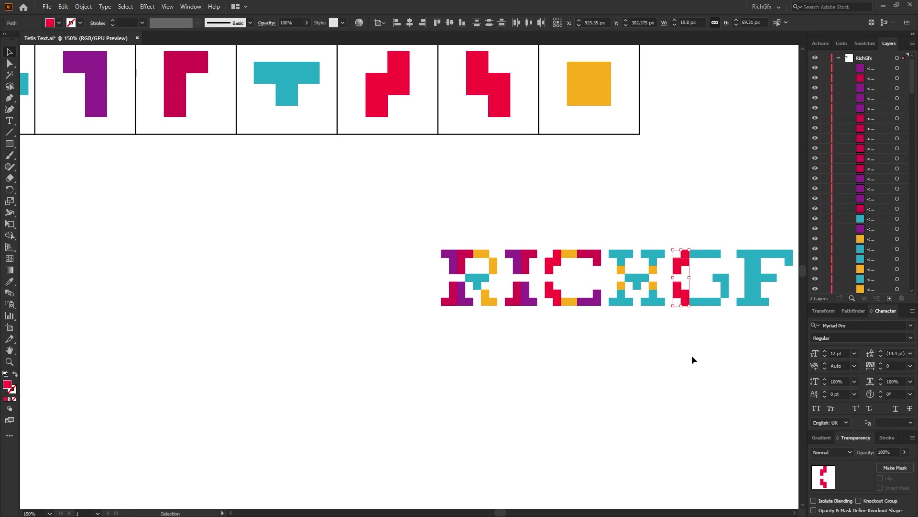
left_click(529, 254)
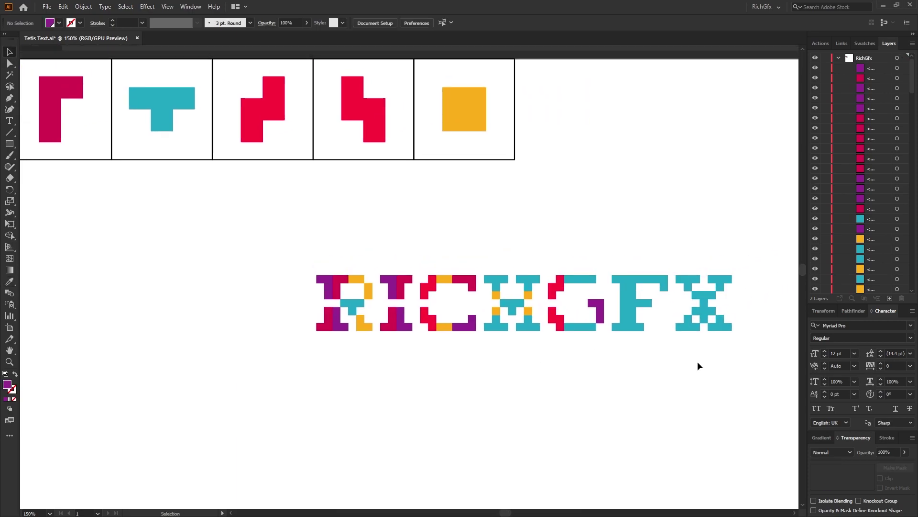
- Recolour the F's top-right piece crimson and its top-left squares purple
left_click_drag(666, 267, 625, 295)
key("i")
left_click(465, 280)
key("v")
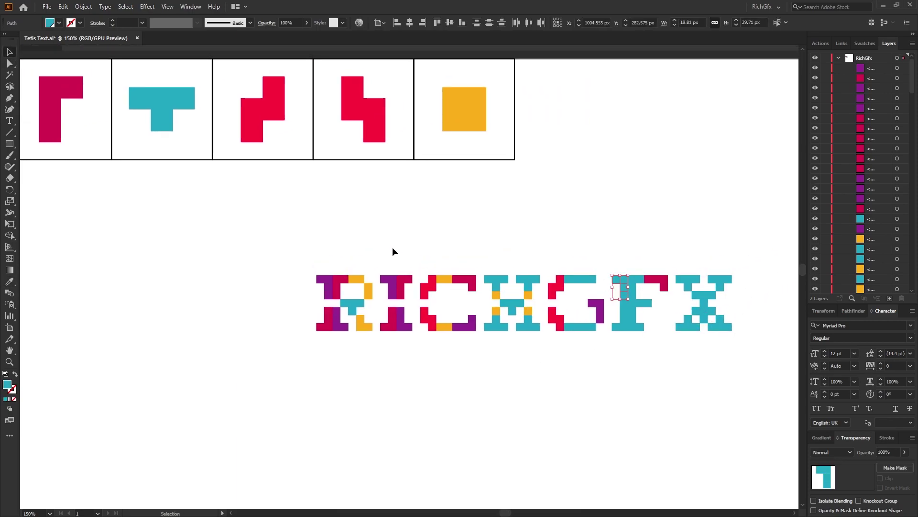
key("i")
left_click(391, 279)
key("v")
- Recolour the F's bottom-right L squares purple and bottom-left squares crimson
left_click_drag(645, 340, 623, 310)
key("i")
left_click(598, 306)
key("v")
key("i")
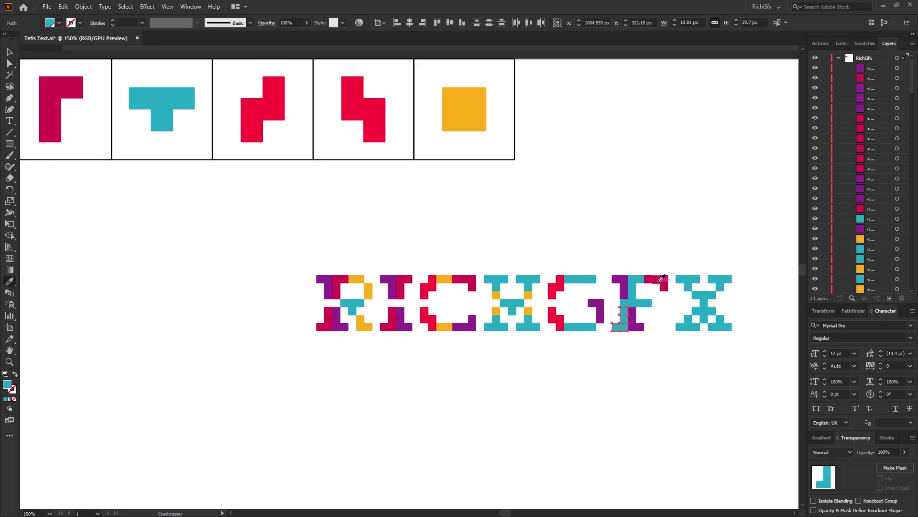
left_click(663, 282)
key("v")
- Give the F's remaining bottom-left squares the crimson fill and select an X piece
left_click_drag(642, 268, 638, 294)
key("i")
left_click(657, 279)
key("v")
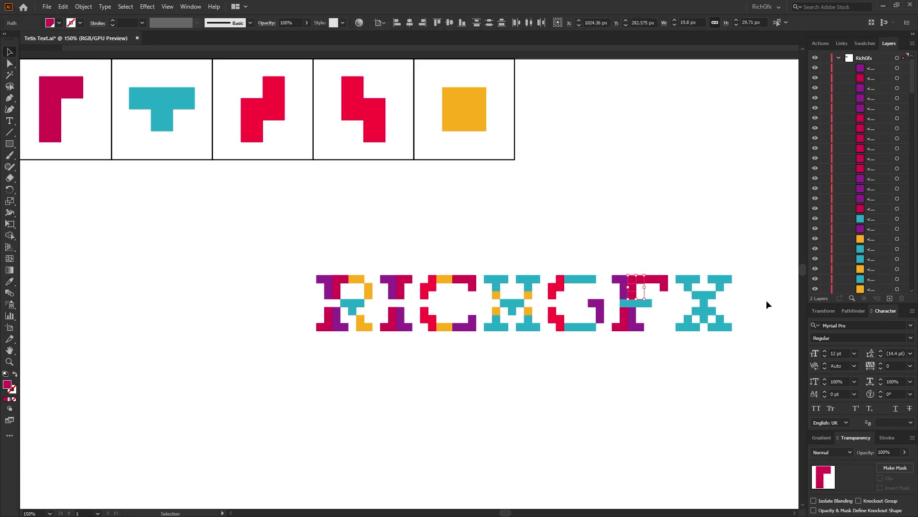
left_click(700, 311)
- Fill the selected X piece orange and pan to show the whole text
key("i")
left_click(461, 103)
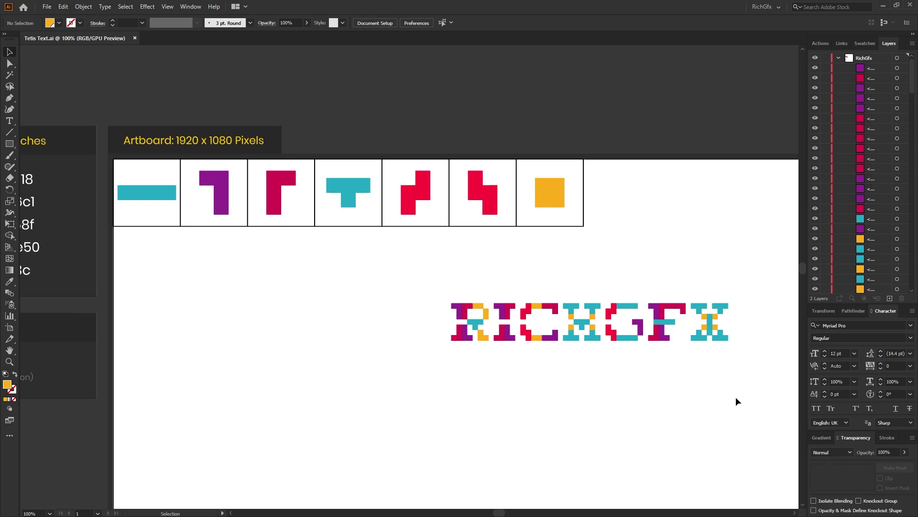
left_click_drag(736, 399, 669, 343)
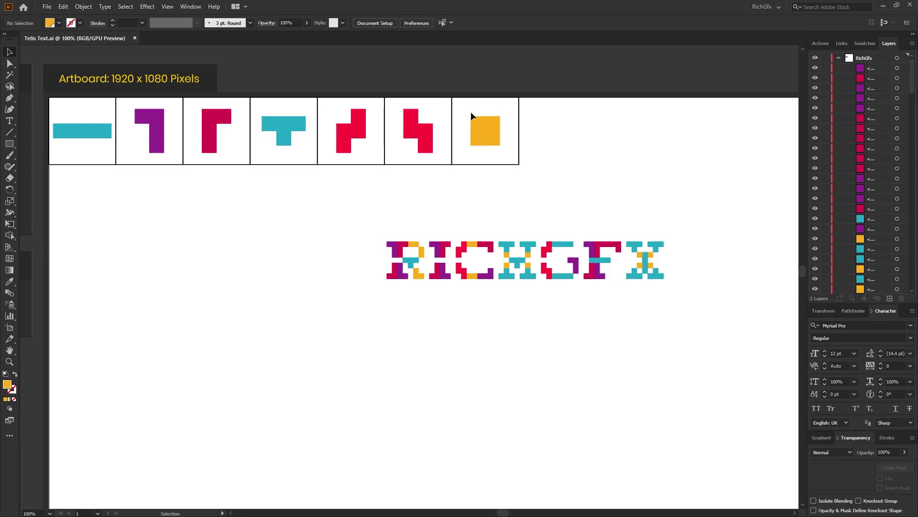
- Group the squares of the R, I and C letters separately
left_click_drag(358, 210, 427, 292)
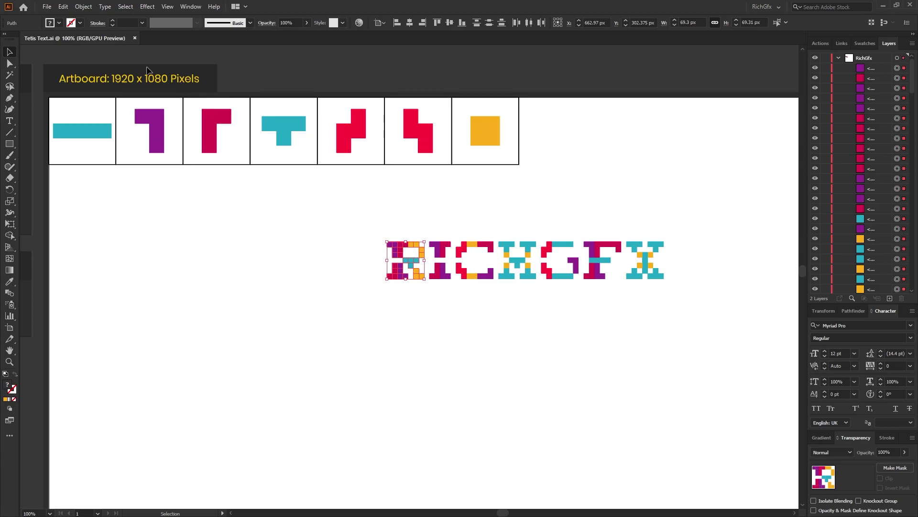
left_click(83, 7)
left_click(102, 53)
left_click_drag(428, 229, 452, 297)
key("ctrl+g")
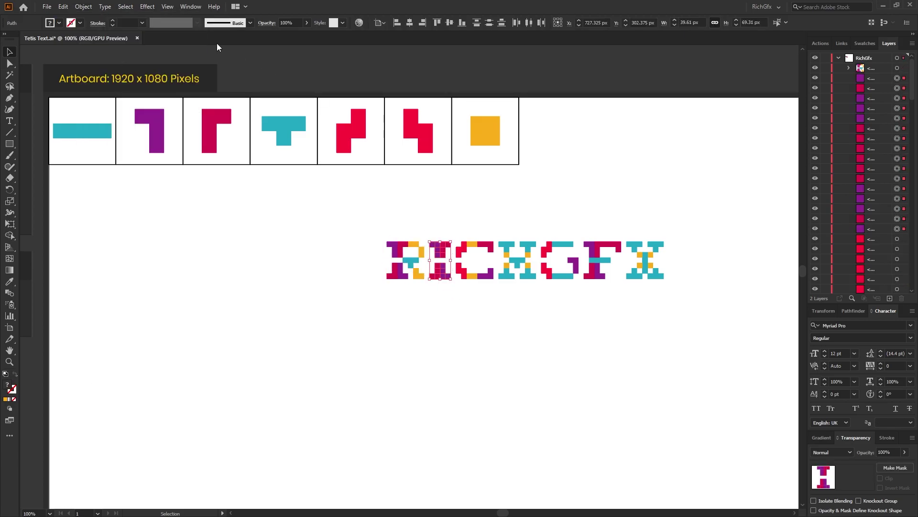
left_click_drag(449, 224, 493, 283)
left_click(88, 7)
left_click(103, 53)
- Group the squares of the H, G, F and X letters separately
left_click_drag(497, 232, 537, 291)
left_click(83, 7)
left_click(103, 53)
left_click_drag(539, 231, 579, 290)
left_click(83, 7)
left_click(103, 53)
left_click_drag(582, 229, 626, 300)
left_click(86, 6)
left_click(103, 53)
- Combine all seven letter groups into one RICHGFX group with Ctrl+G
left_click_drag(625, 230, 671, 293)
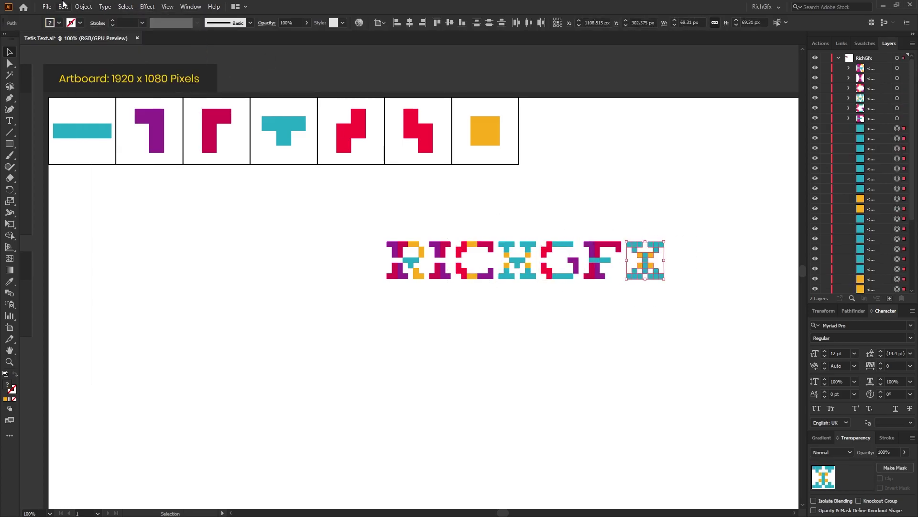
left_click(84, 7)
key("ctrl+g")
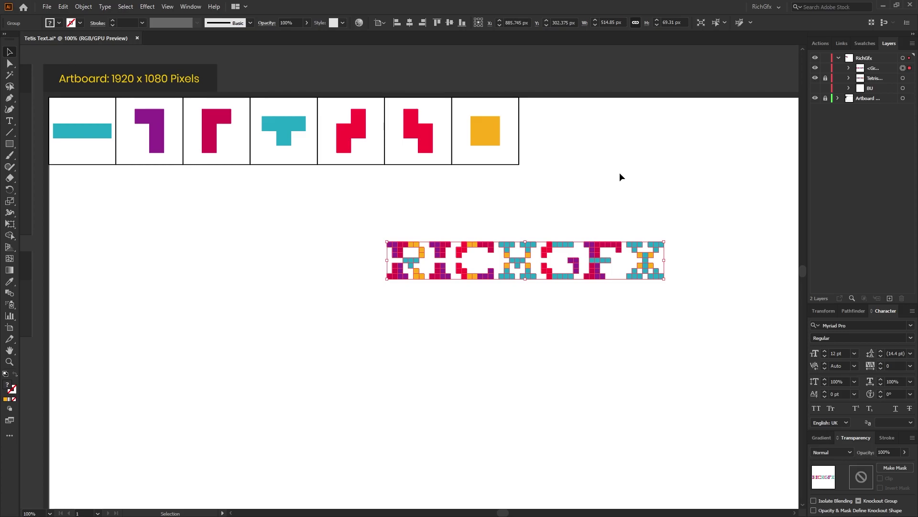
- Centre the RICHGFX group horizontally and vertically on the artboard
left_click(410, 23)
left_click(451, 23)
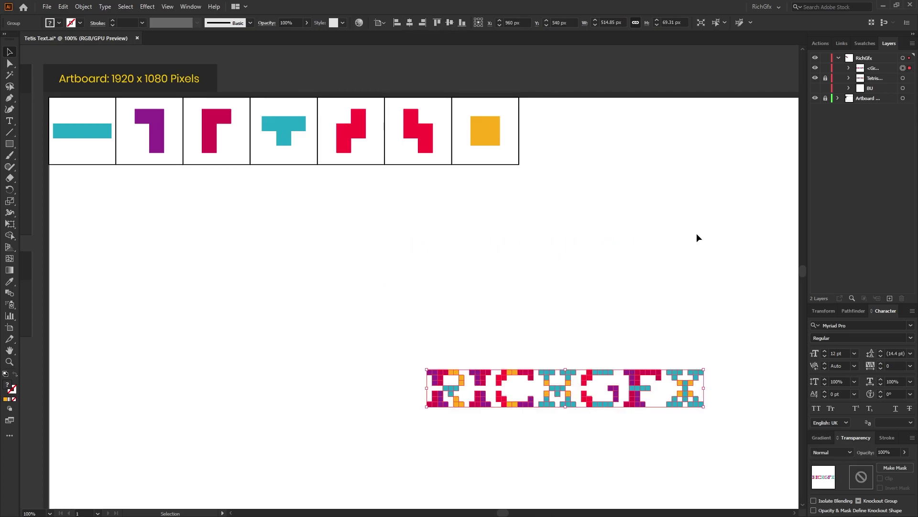
scroll(698, 234, "down", 1, "alt")
left_click_drag(719, 282, 522, 227)
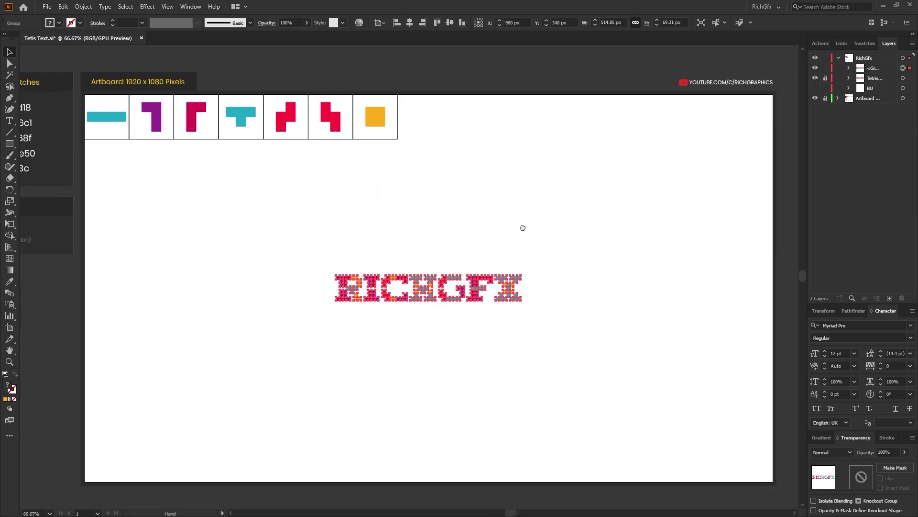
- Hide the Tetris pieces layer and save the document
left_click(634, 80)
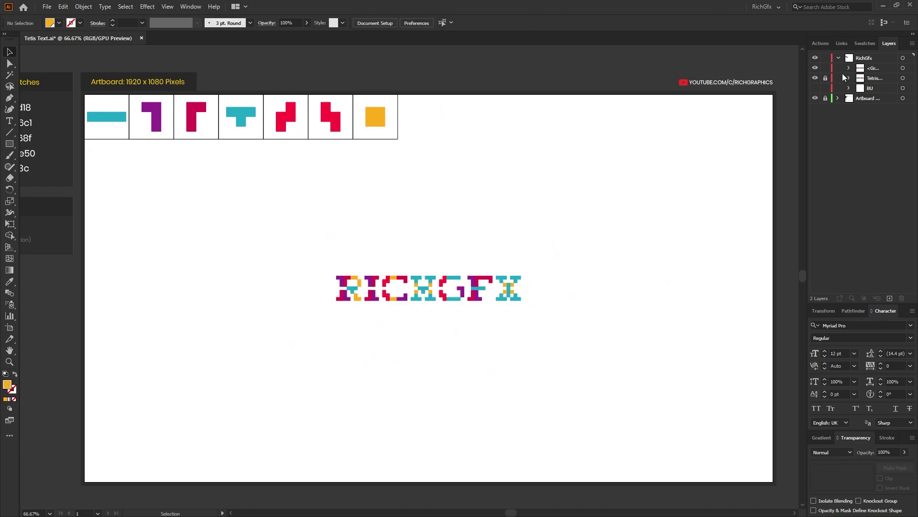
left_click(816, 78)
key("ctrl+s")
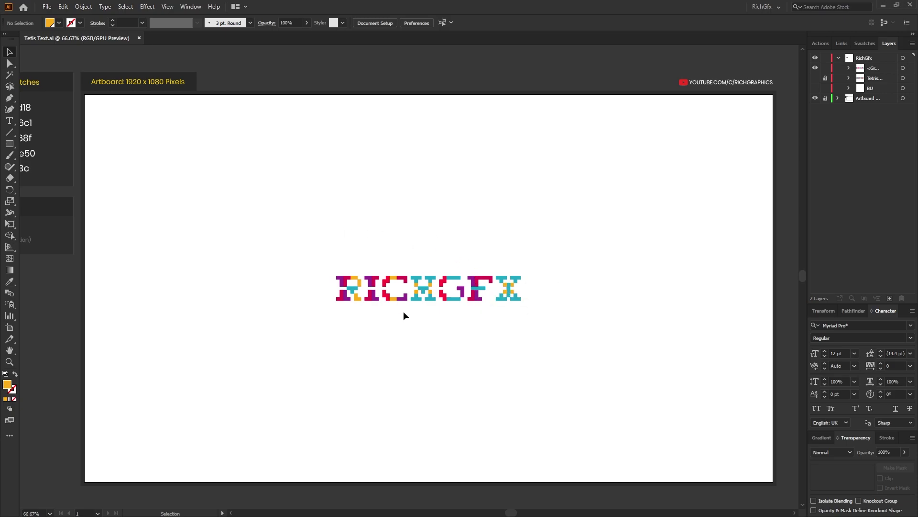
- Scale the RICHGFX group to roughly double size, about 1311 × 177 px
left_click(519, 299)
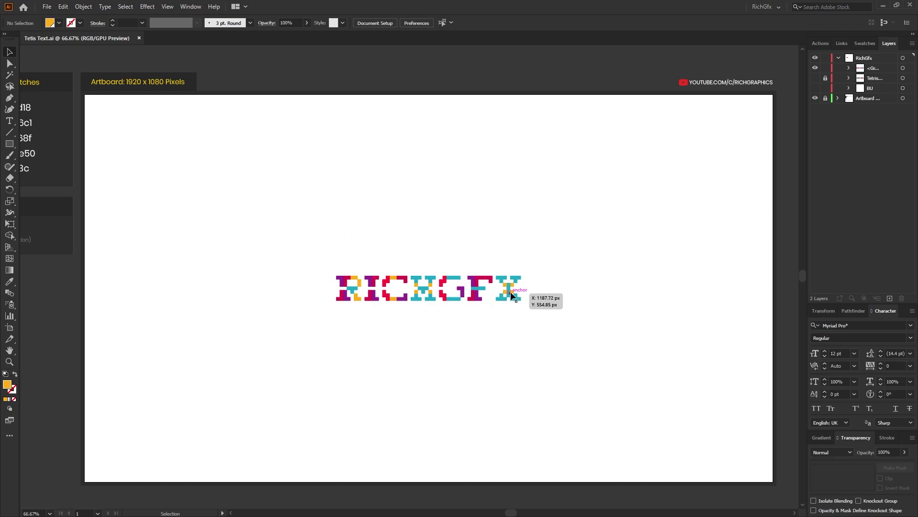
left_click_drag(522, 274, 665, 199)
left_click(368, 77)
left_click(410, 271)
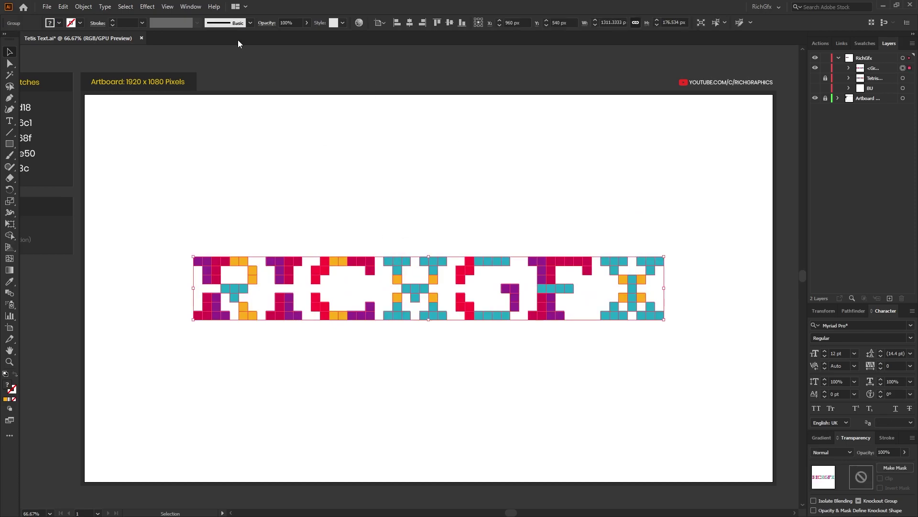
- Apply Extrude & Bevel to RICHGFX: rotation -39°, 1°, 0°, perspective 30°, extrude depth 35 pt
left_click(158, 6)
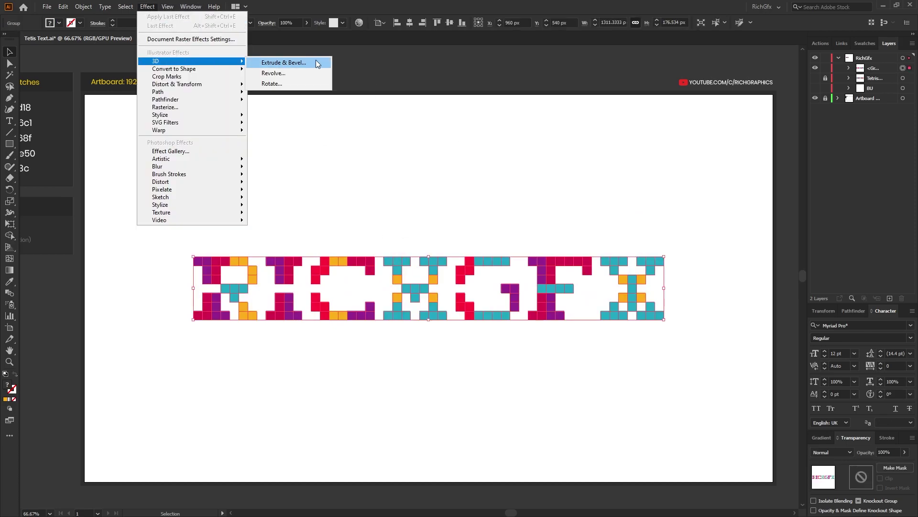
left_click(608, 130)
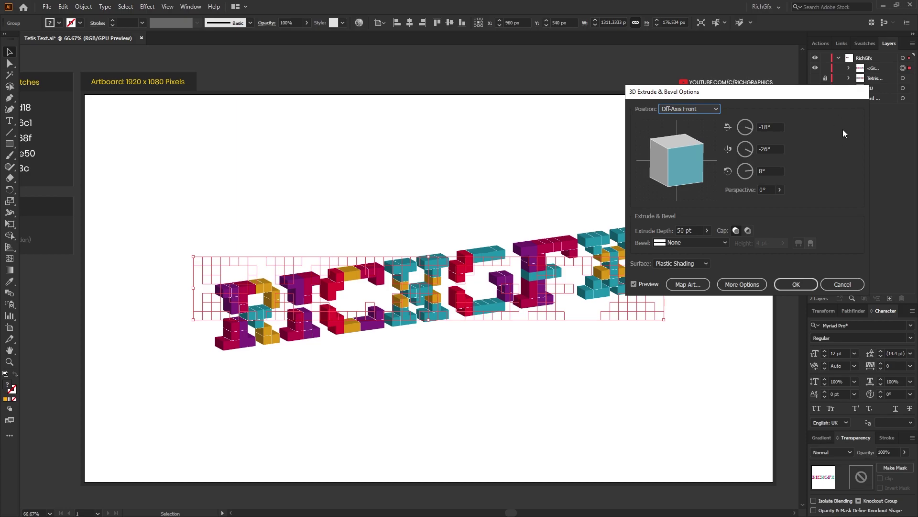
key("Tab")
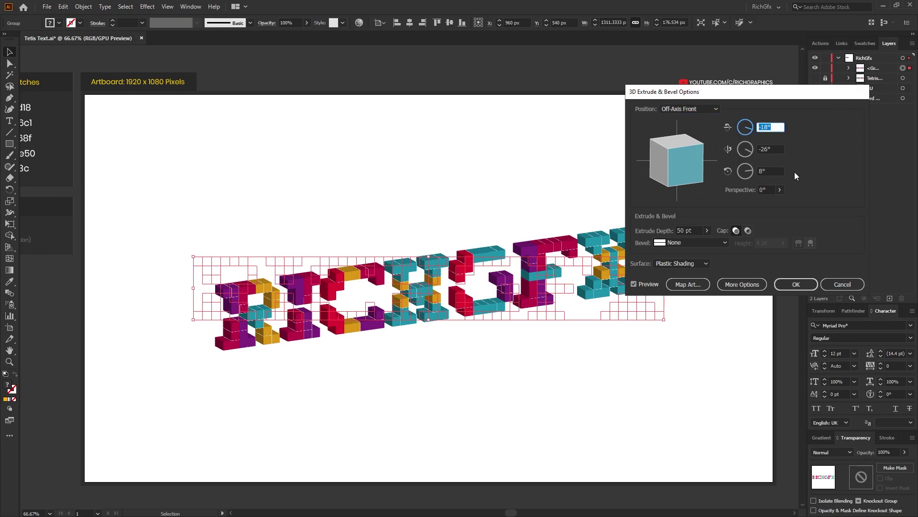
type("-39")
key("Tab")
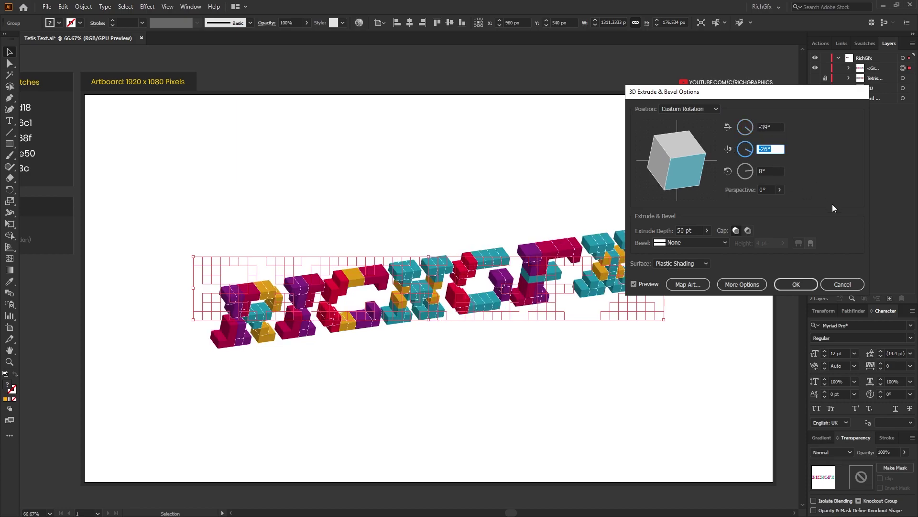
type("1")
key("Tab")
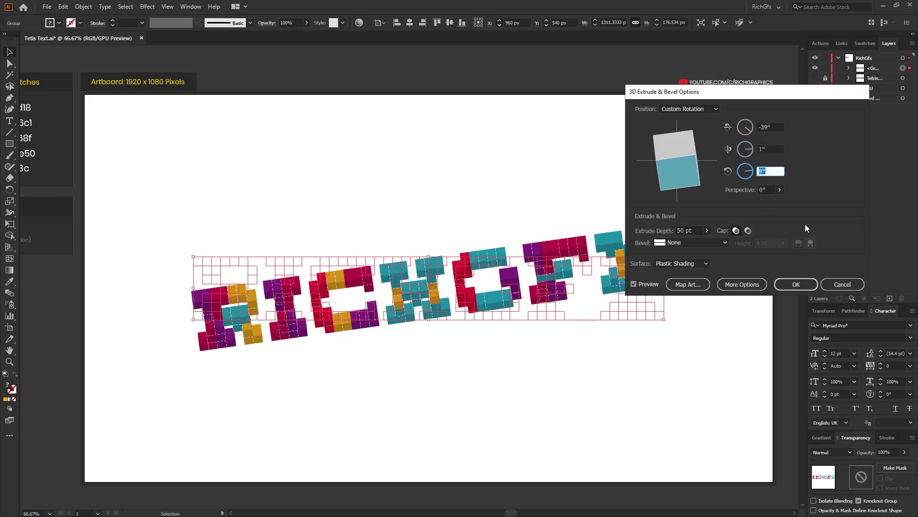
type("0")
key("Tab")
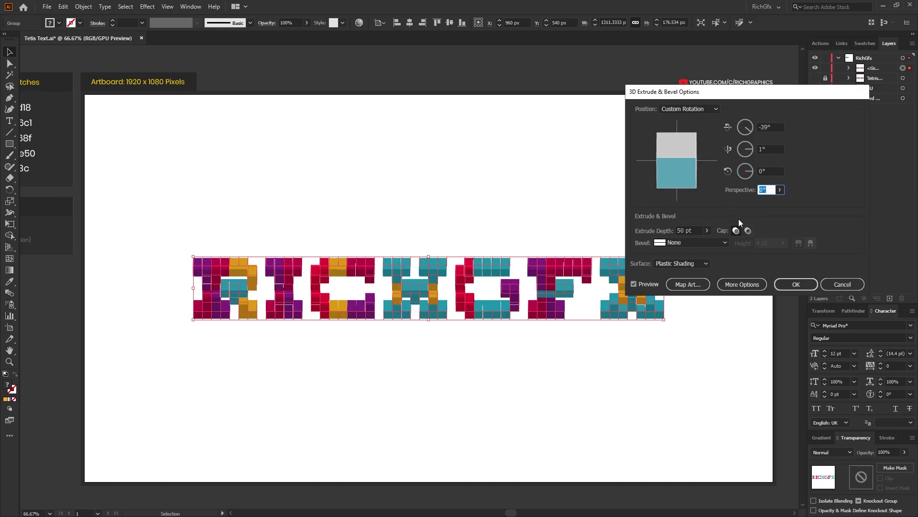
key("Tab")
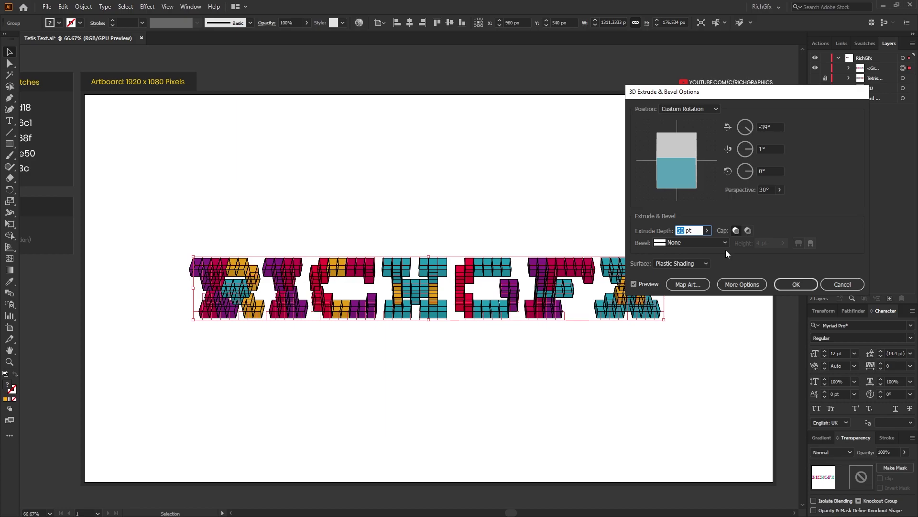
type("35")
- Confirm the 3D extrusion and expand its appearance into cube paths
left_click(804, 286)
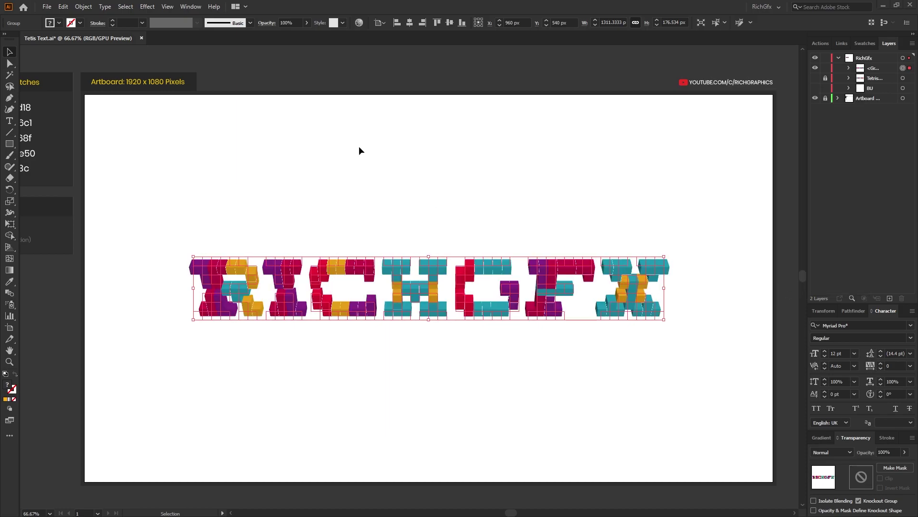
left_click(84, 6)
left_click(103, 129)
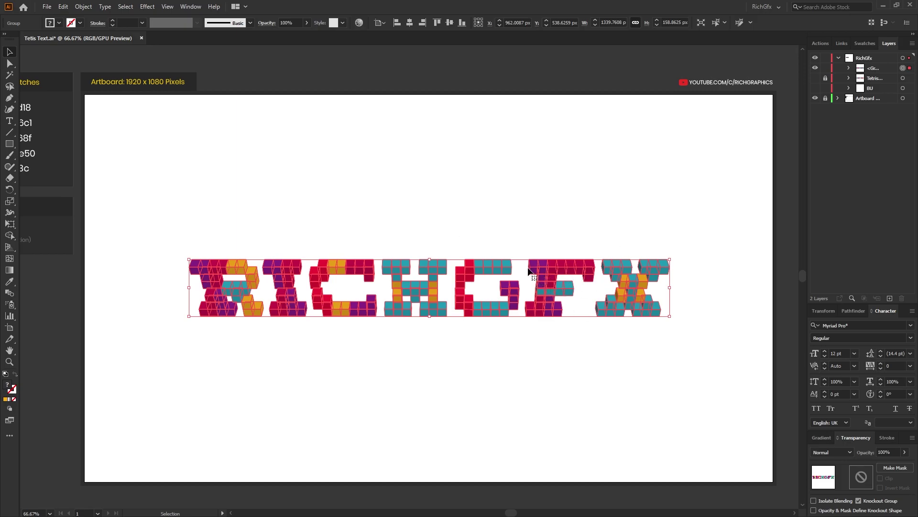
- Ungroup the expanded lettering three times to release every nested group
left_click(85, 10)
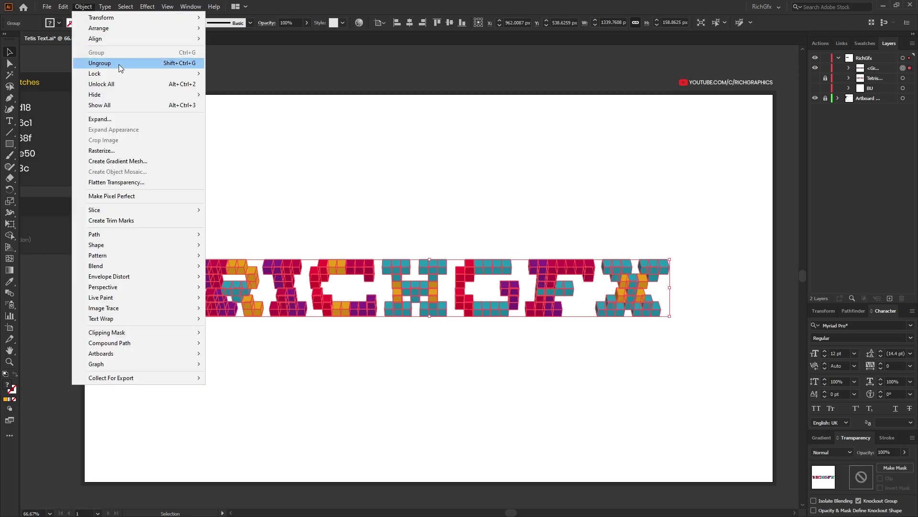
left_click(119, 64)
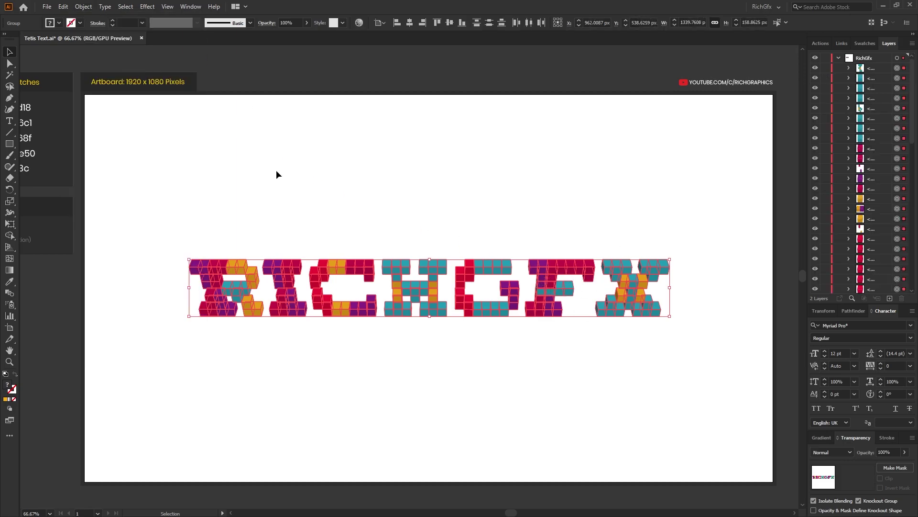
left_click(88, 10)
left_click(111, 63)
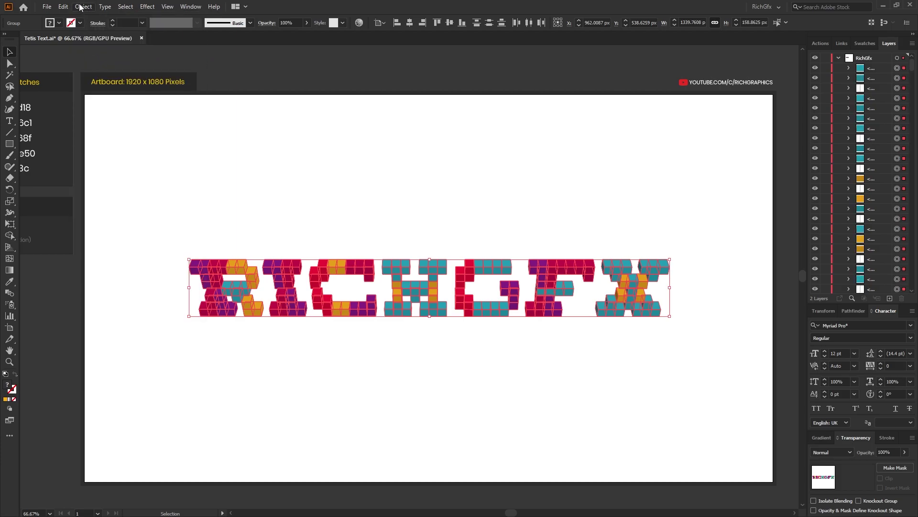
left_click(84, 7)
left_click(113, 63)
- Group the three faces of the R's top-left purple block into one unit
left_click(85, 7)
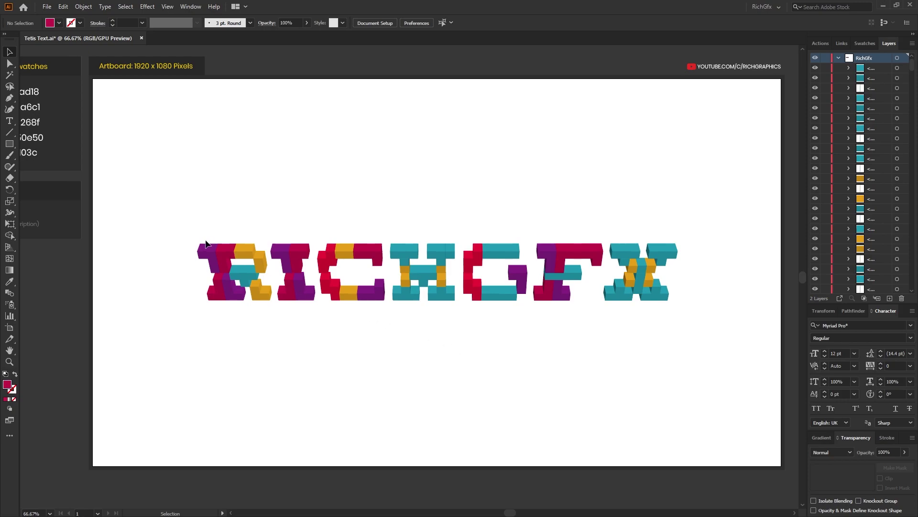
left_click(218, 246)
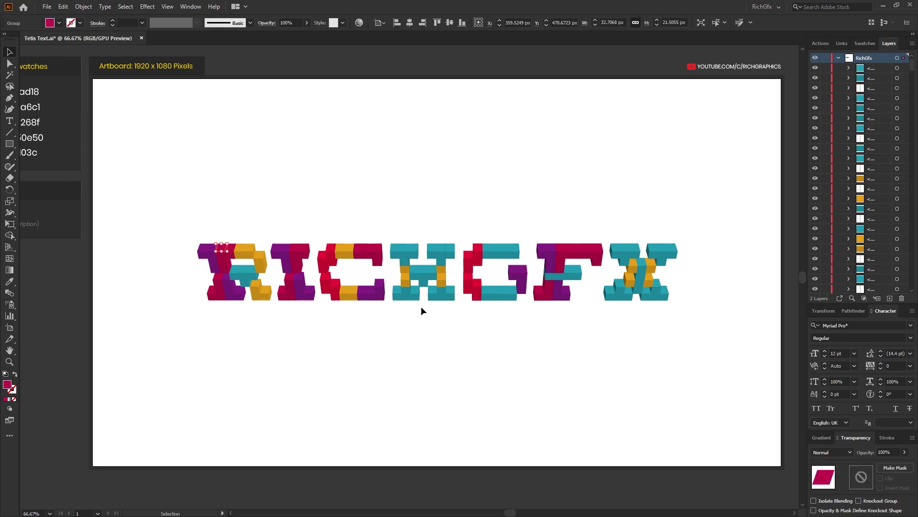
left_click(482, 329)
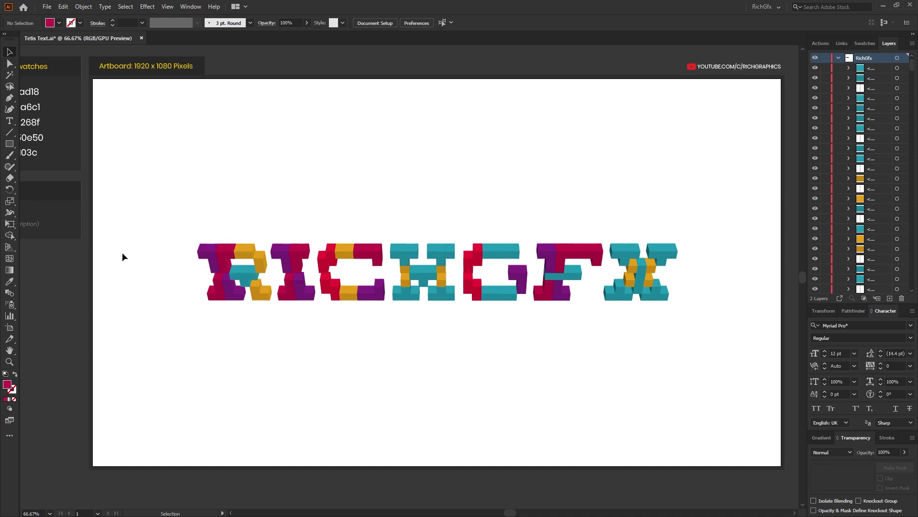
scroll(206, 256, "up", 5)
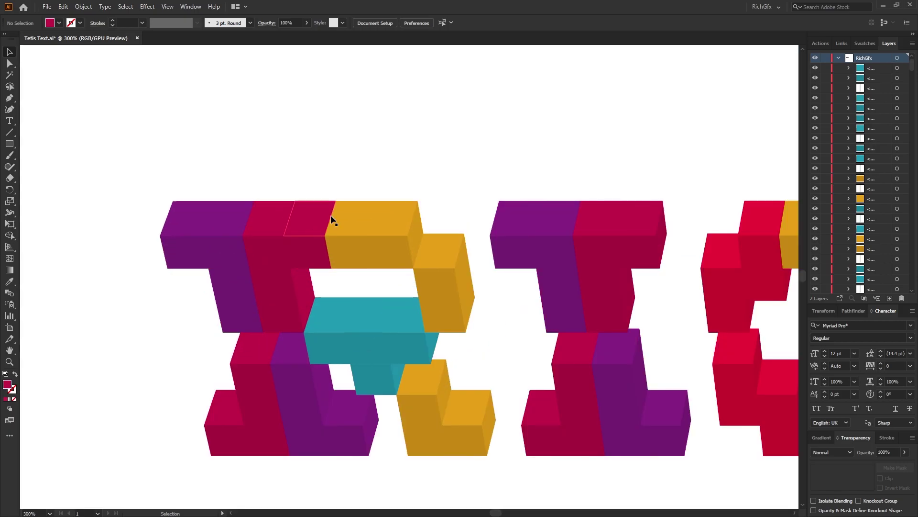
scroll(333, 220, "down", 2)
left_click(190, 179)
left_click(240, 221, "shift")
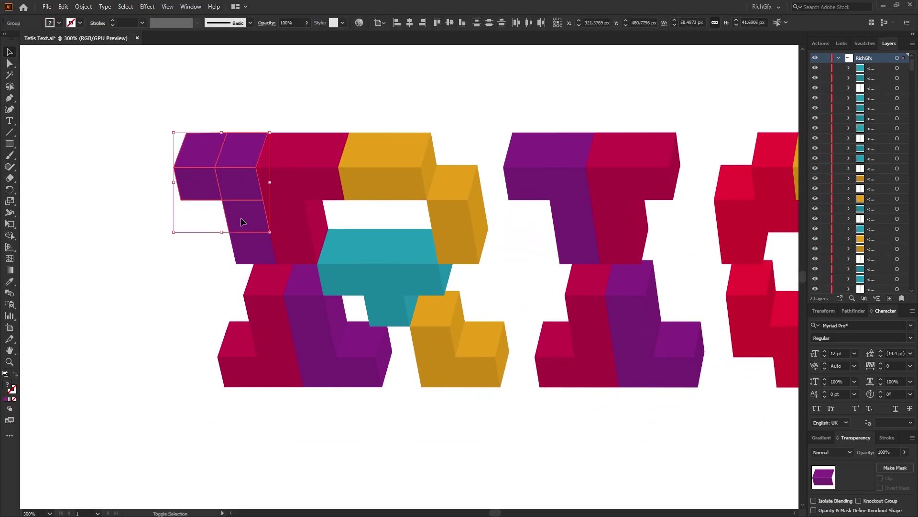
left_click(250, 251, "shift")
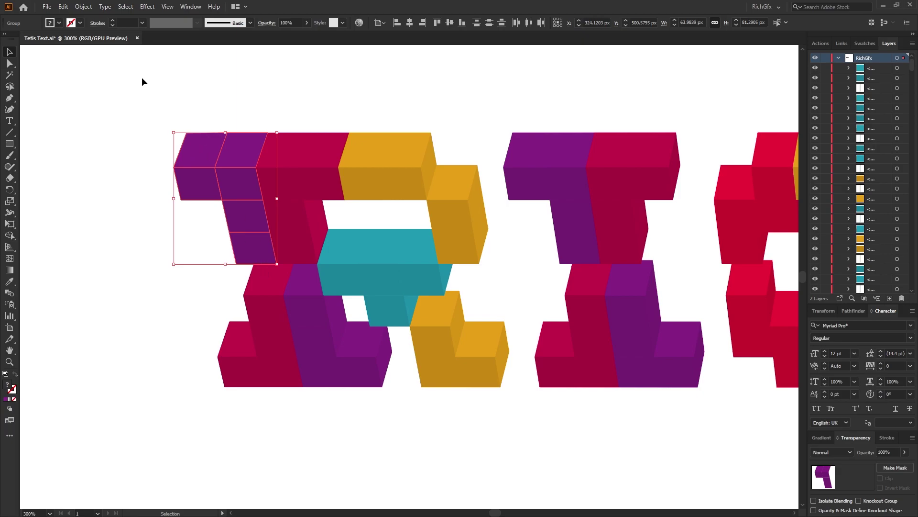
left_click(84, 7)
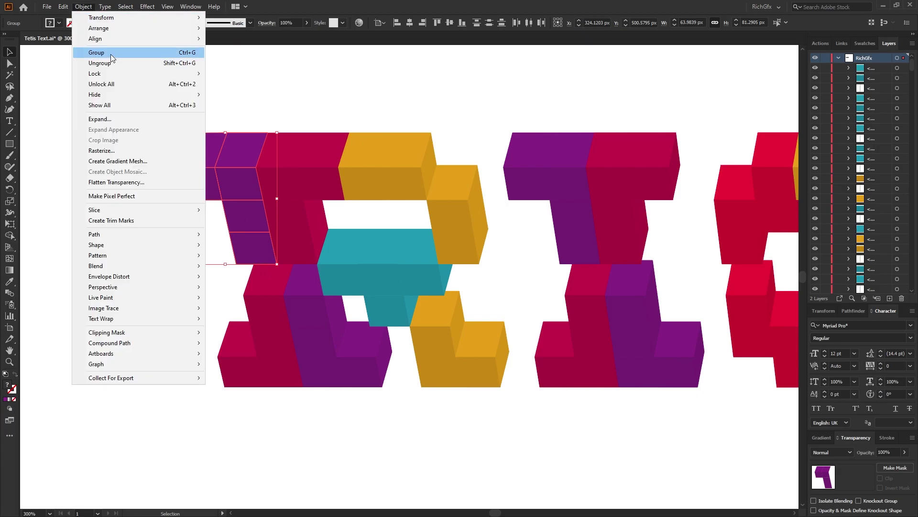
left_click(111, 53)
key("ctrl+shift+a")
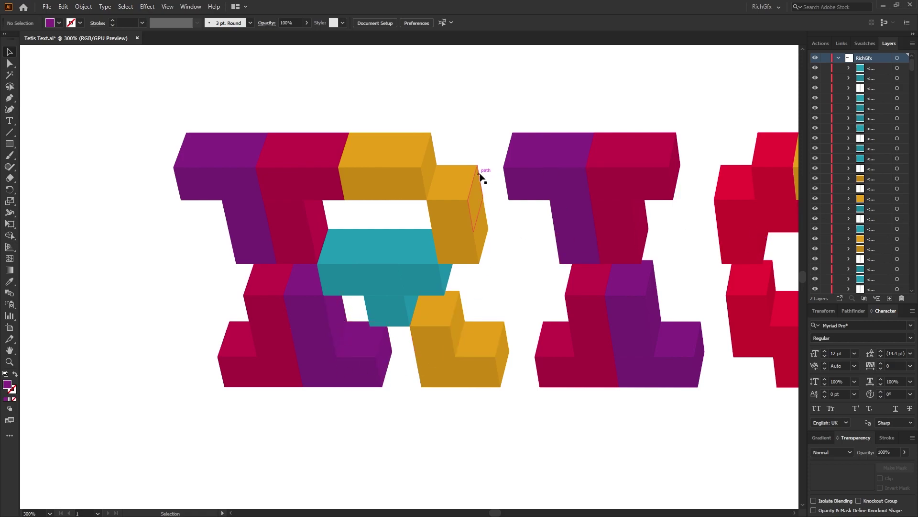
- Group the R's crimson, orange, teal and lower purple blocks, each as its own unit
left_click(306, 225)
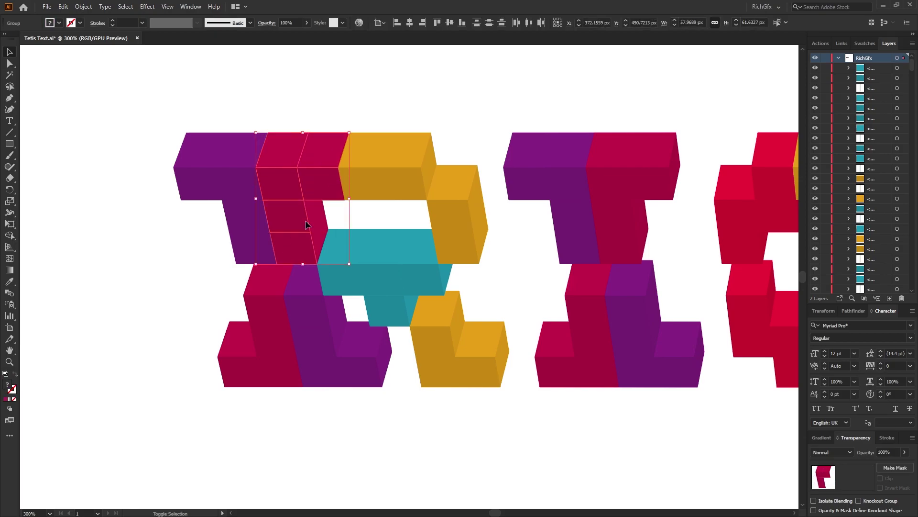
left_click(481, 242)
left_click(379, 287)
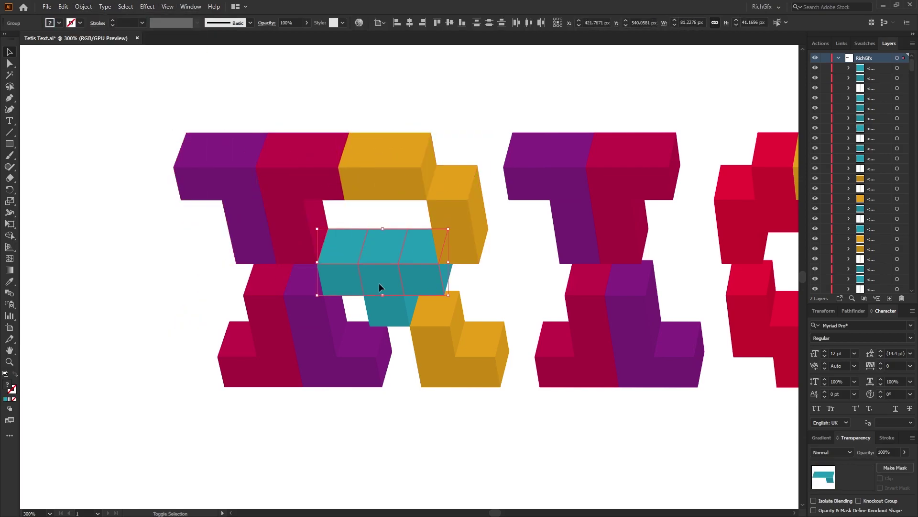
left_click(474, 375)
left_click(83, 7)
left_click(102, 49)
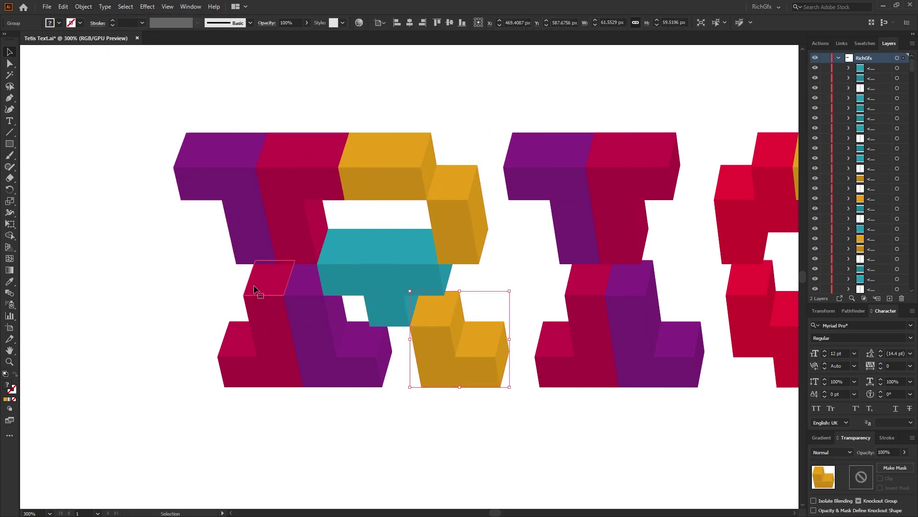
left_click(256, 289)
left_click(84, 6)
left_click(98, 53)
left_click(305, 283)
left_click(384, 358, "shift")
left_click(83, 6)
- Group the I's upper purple block and upper crimson block
left_click(98, 52)
left_click(241, 162)
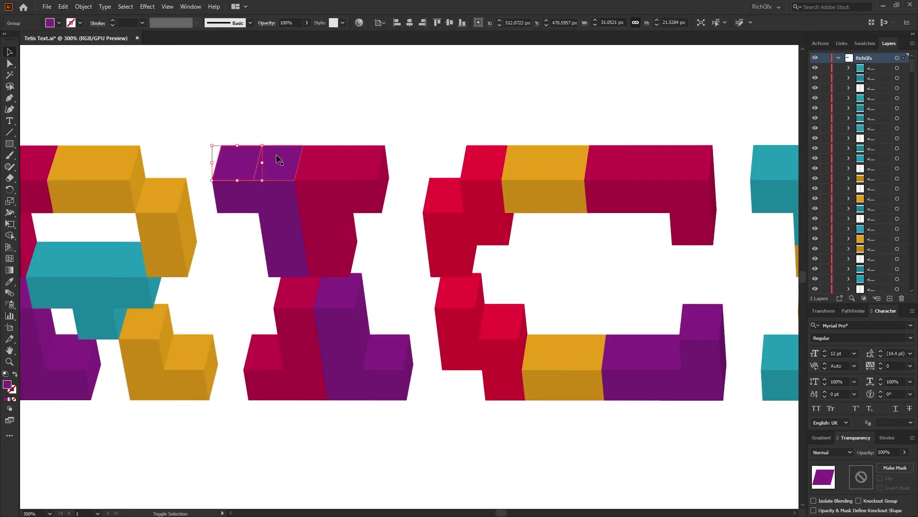
left_click(285, 261, "shift")
left_click(83, 6)
left_click(125, 54)
left_click(323, 165)
left_click(329, 239, "shift")
- Group the I's lower purple block and lower crimson block
left_click(84, 6)
left_click(102, 53)
left_click(363, 333, "shift")
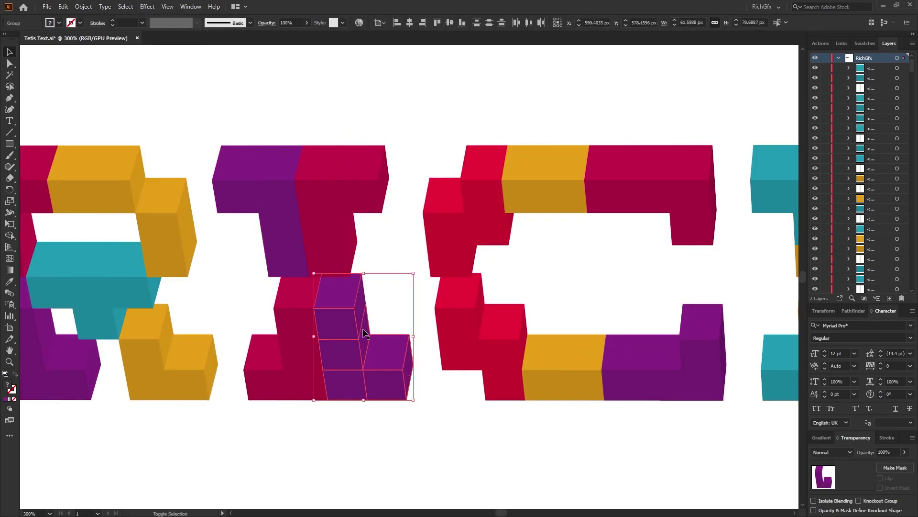
left_click(299, 330)
left_click(265, 375, "shift")
left_click(84, 6)
left_click(103, 52)
- Group the C's red, crimson, orange and purple blocks, each as one unit
left_click(450, 239)
left_click(493, 225, "shift")
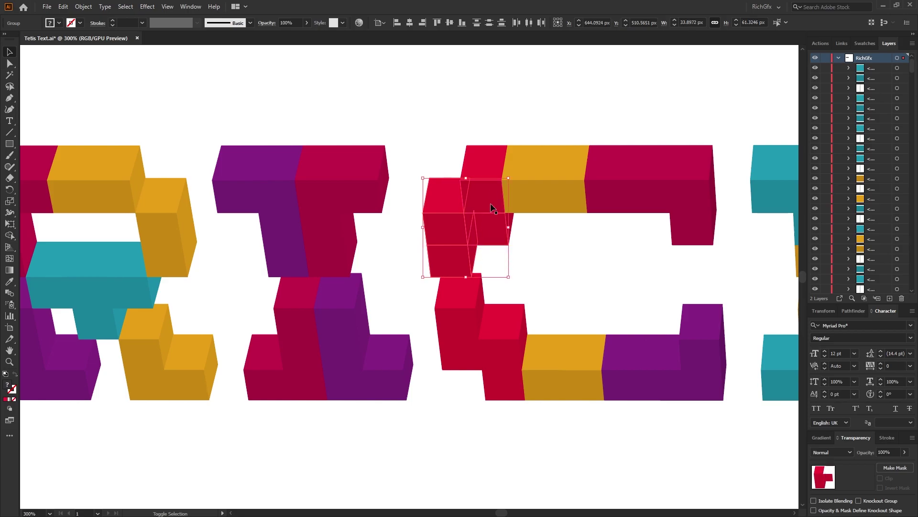
left_click(492, 192, "shift")
left_click(83, 7)
left_click(109, 51)
left_click(698, 192)
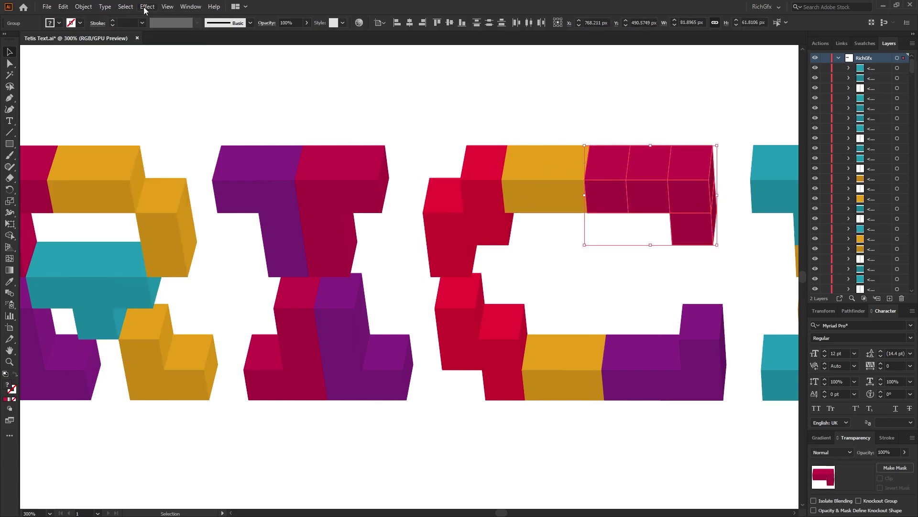
left_click(479, 354)
left_click(502, 354, "shift")
left_click(547, 379)
left_click(710, 364)
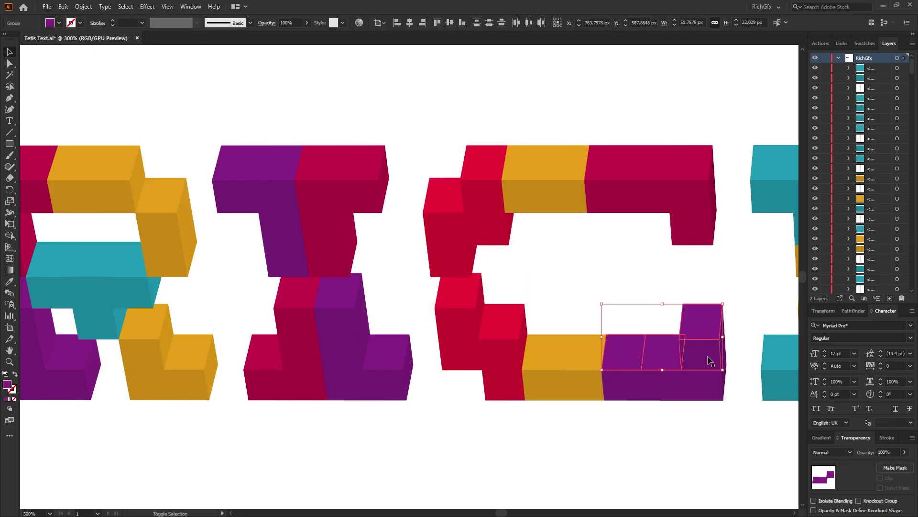
left_click(83, 6)
- Group the H's teal block and its neighbouring red block faces
left_click(103, 50)
scroll(300, 106, "right", 8)
left_click(83, 7)
left_click(119, 53)
scroll(410, 164, "up", 4)
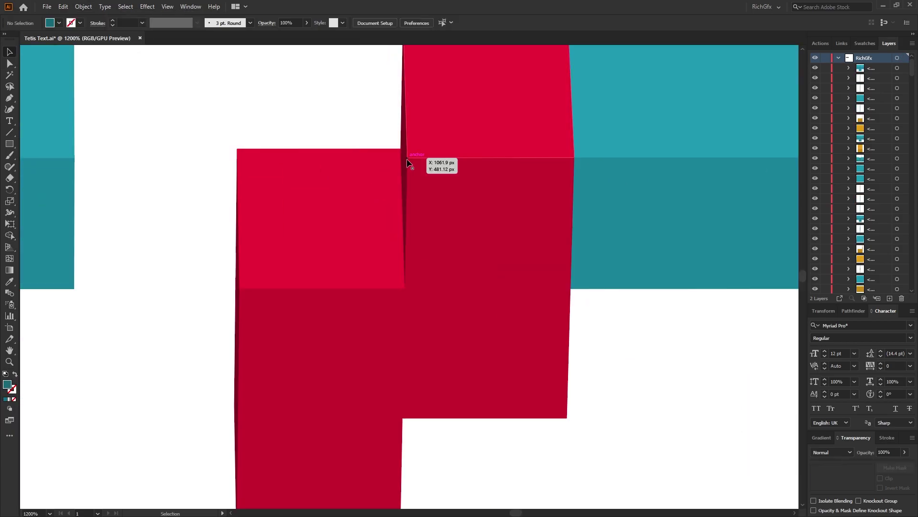
left_click(238, 402)
scroll(228, 441, "up", 4)
scroll(347, 301, "down", 6)
- Group the teal top row of the G into one block
left_click(360, 254, "shift")
left_click(491, 153)
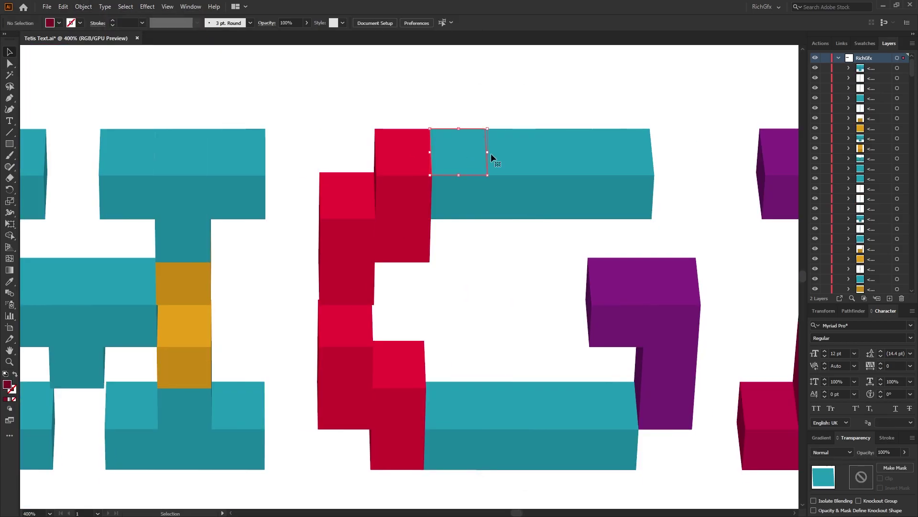
left_click(598, 192, "shift")
left_click(83, 6)
left_click(106, 51)
- Group the G's red block and its teal bottom row
scroll(306, 416, "up", 3)
left_click(411, 120)
left_click(338, 378)
scroll(430, 474, "up", 4)
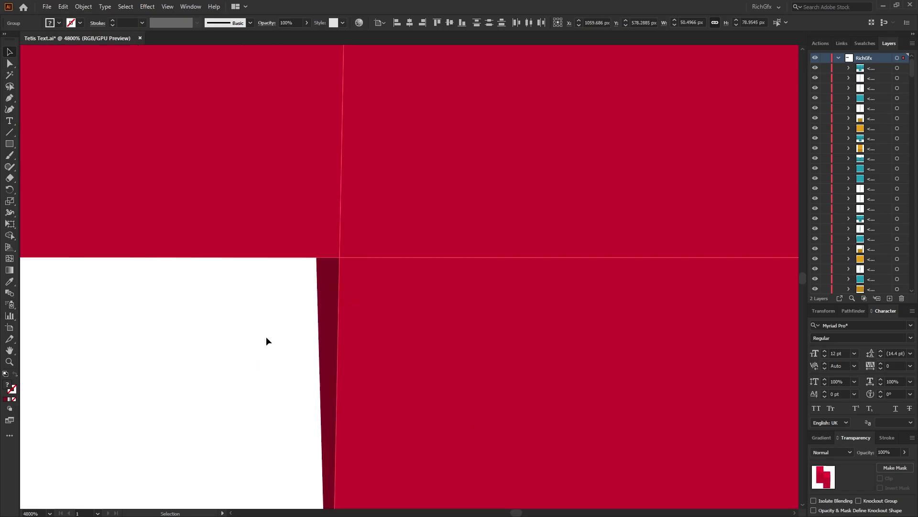
left_click(328, 330, "shift")
scroll(239, 378, "down", 6)
left_click(86, 7)
left_click(103, 53)
left_click(374, 412, "shift")
- Group the G's purple block, including its thin side face
left_click(83, 6)
left_click(103, 52)
scroll(495, 299, "up", 2)
left_click(397, 239)
left_click(432, 205, "shift")
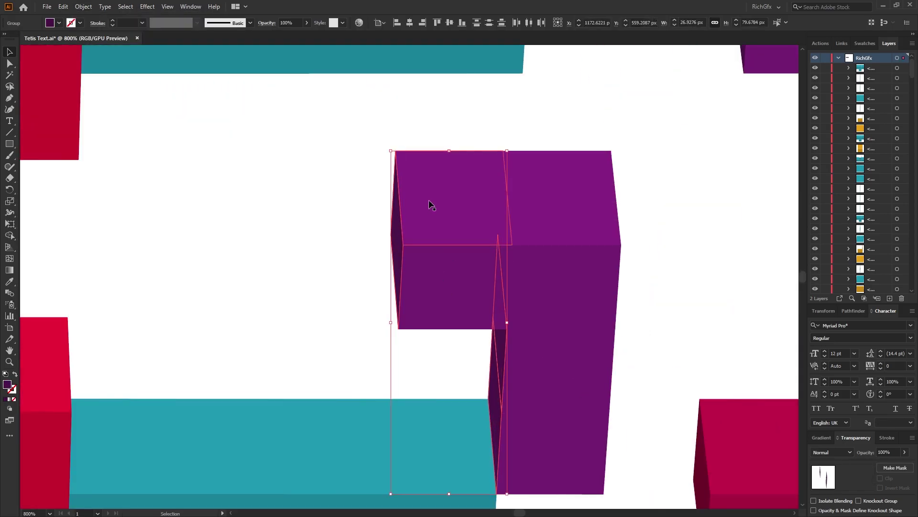
left_click(86, 7)
- Group the F's purple block and its top red block
left_click(108, 54)
scroll(507, 268, "down", 3)
left_click(171, 201)
left_click(250, 300, "shift")
left_click(84, 7)
left_click(103, 53)
left_click(377, 165)
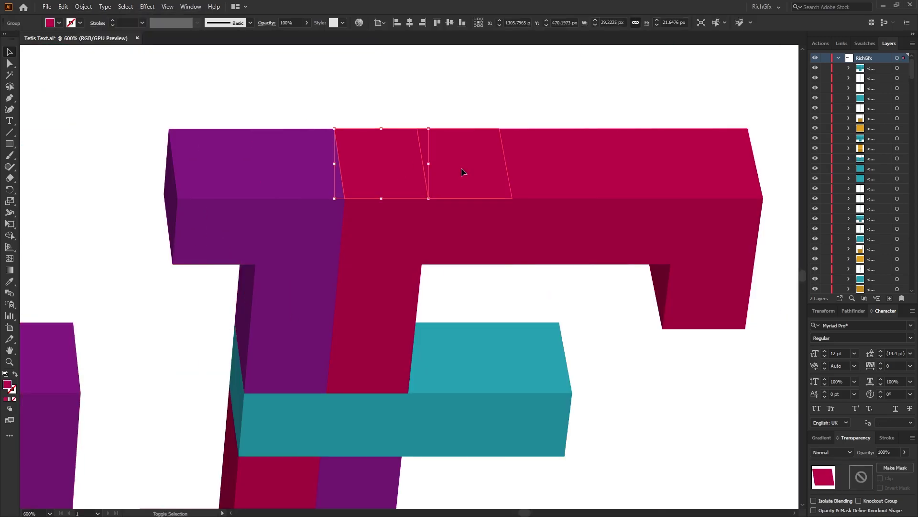
left_click(465, 174, "shift")
- Group the F's right red block and its teal bar
left_click(549, 153)
left_click(707, 297, "shift")
left_click(84, 7)
left_click(103, 53)
left_click_drag(488, 407, 467, 178)
left_click(485, 191)
left_click(100, 55)
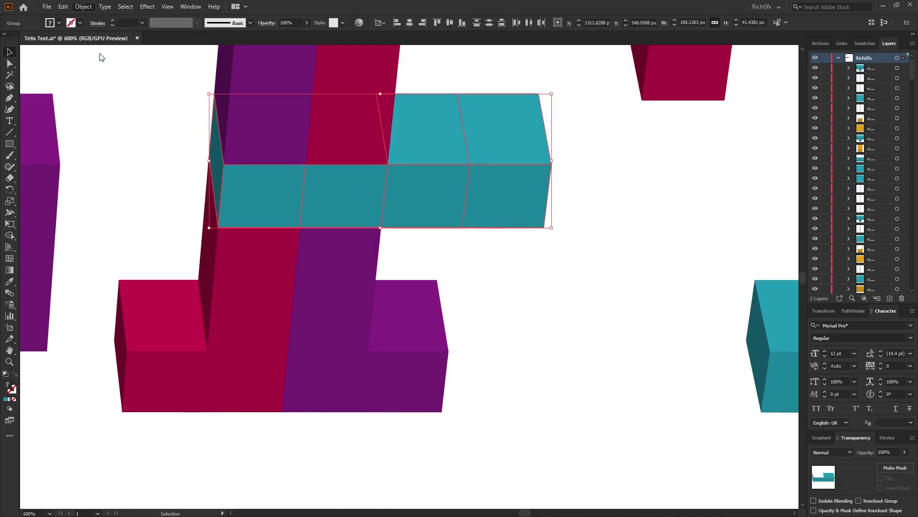
- Group the F's lower purple block and lower red block
left_click(393, 382)
left_click(326, 381, "shift")
left_click(83, 7)
left_click(103, 53)
left_click(208, 268)
left_click(154, 371, "shift")
- Group the X's teal T-block and its last teal block with Ctrl+G
left_click(253, 335, "shift")
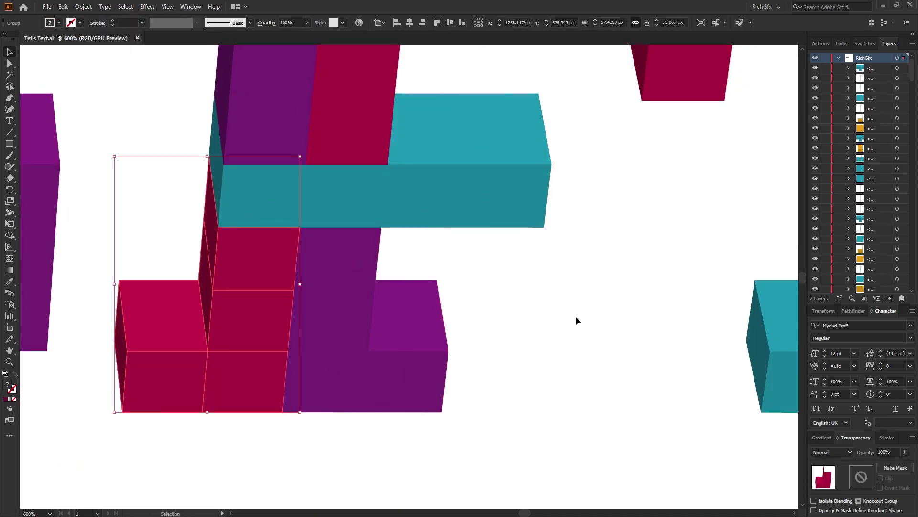
scroll(576, 320, "down", 1)
left_click(226, 158)
left_click(253, 188, "shift")
left_click(258, 143, "shift")
key("ctrl+g")
left_click(420, 165)
left_click(450, 159)
left_click(507, 177, "shift")
left_click(591, 127, "shift")
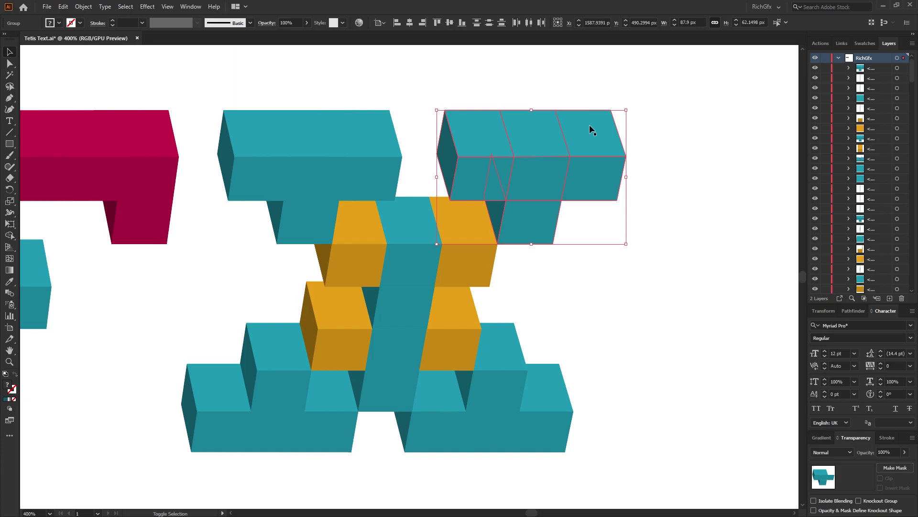
key("ctrl+g")
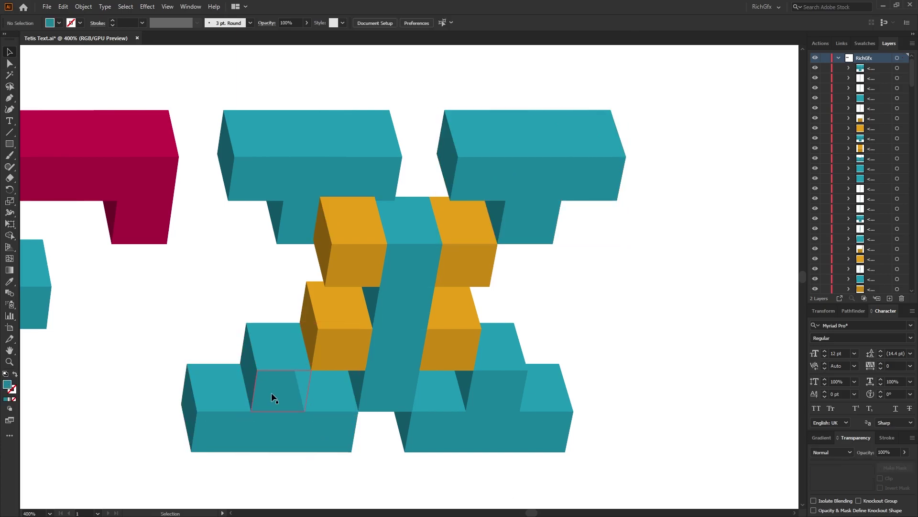
key("ctrl+1")
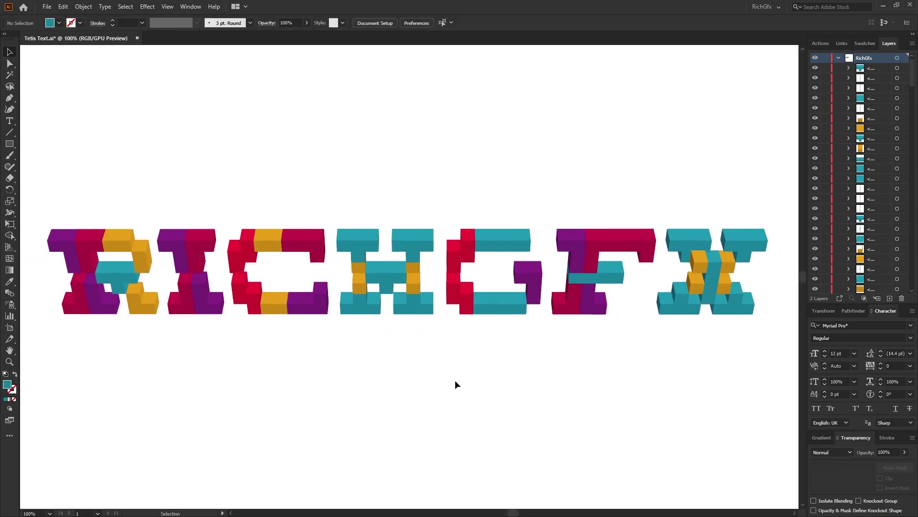
left_click(354, 242)
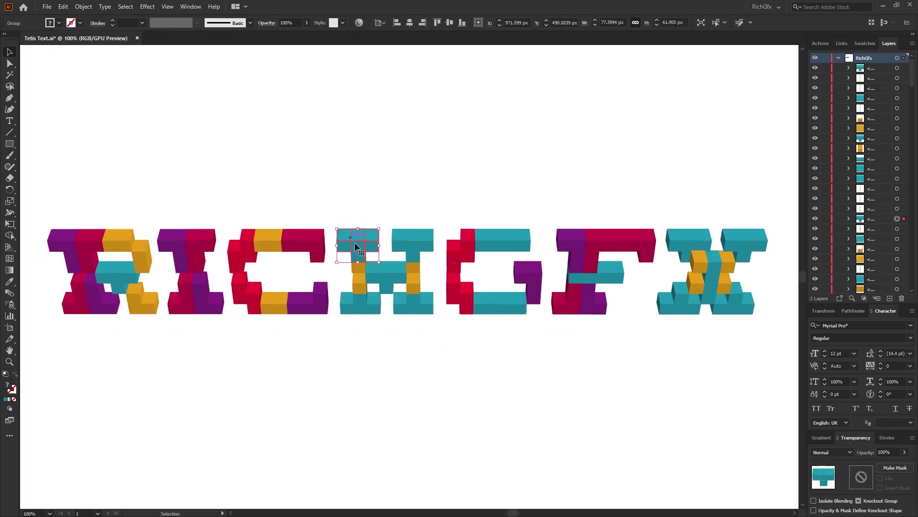
left_click(418, 338)
left_click(488, 311)
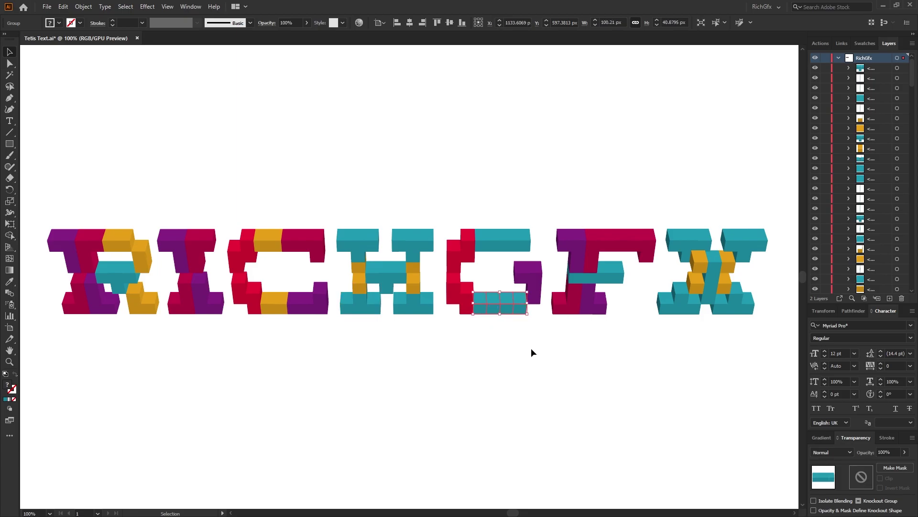
left_click(534, 279)
left_click(455, 262)
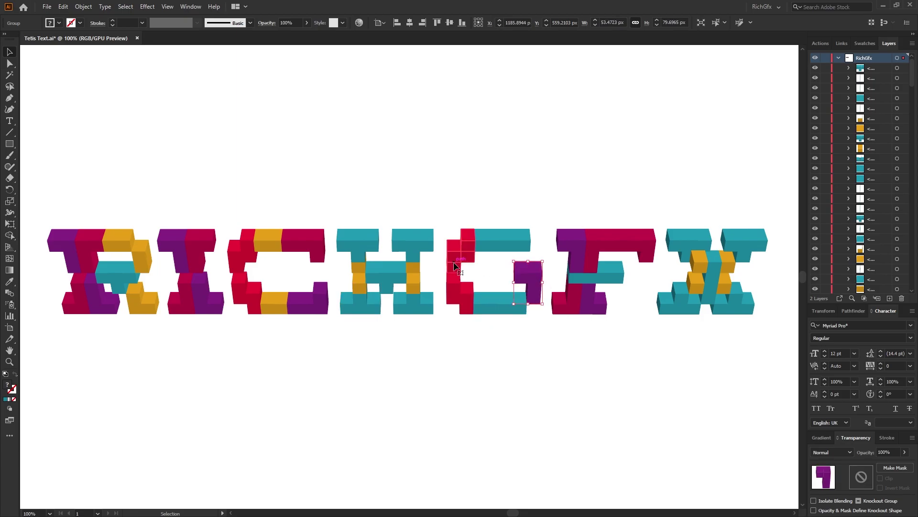
left_click(497, 235)
left_click(621, 240)
left_click(576, 299)
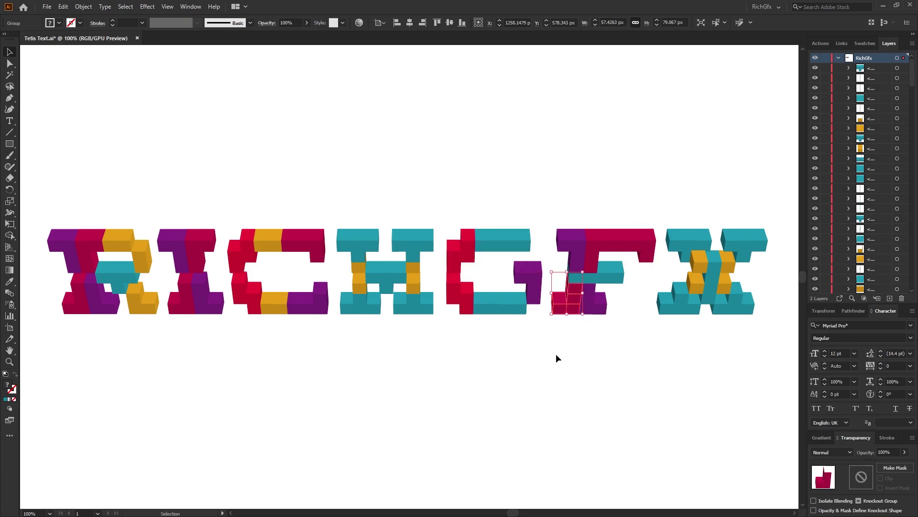
left_click(556, 355)
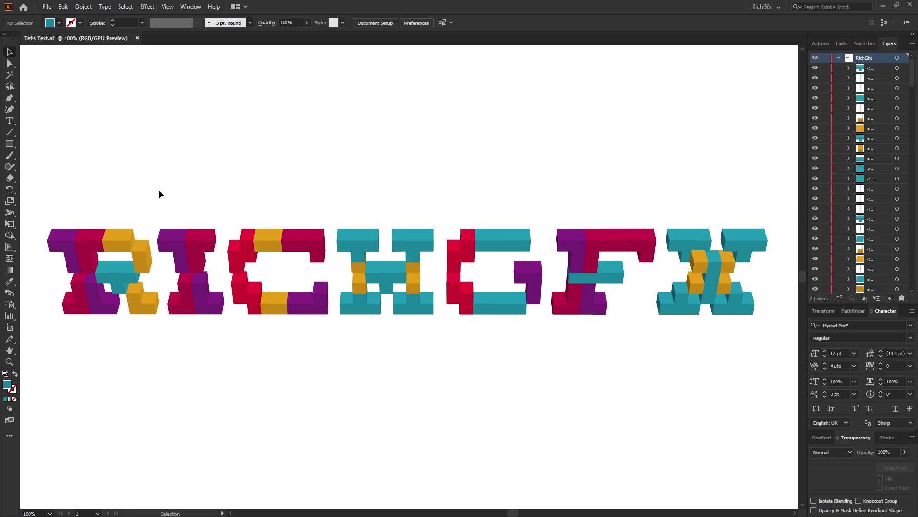
- Zoom in and inspect the R's purple, orange and red block groups
key("ctrl+equal")
left_click(142, 230)
left_click(247, 223)
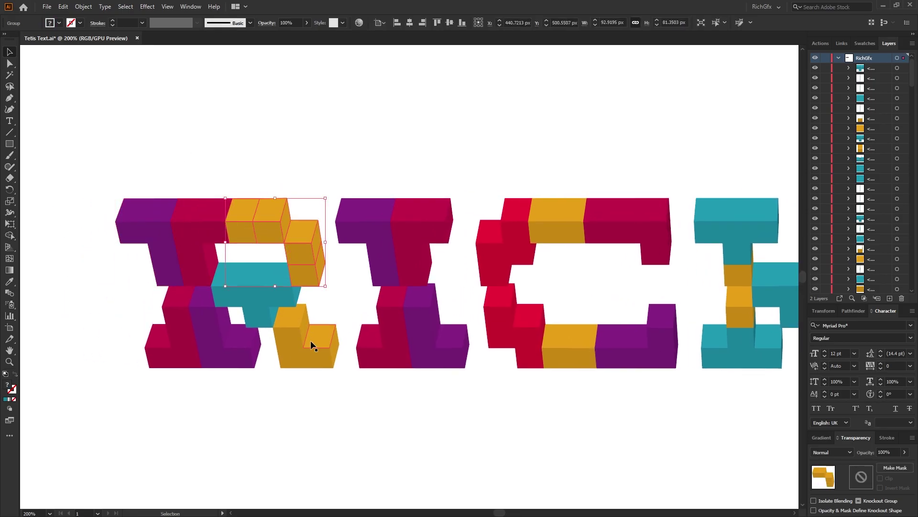
left_click(311, 340)
left_click(208, 348)
left_click(195, 365)
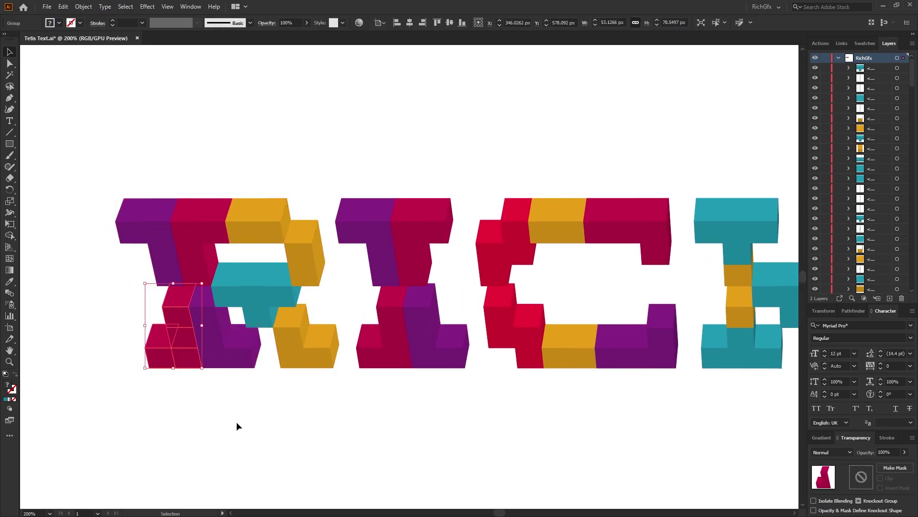
left_click(237, 420)
- Group the R's red, purple, orange and teal block pieces into one object
left_click(187, 364)
left_click(234, 362, "shift")
left_click(293, 362, "shift")
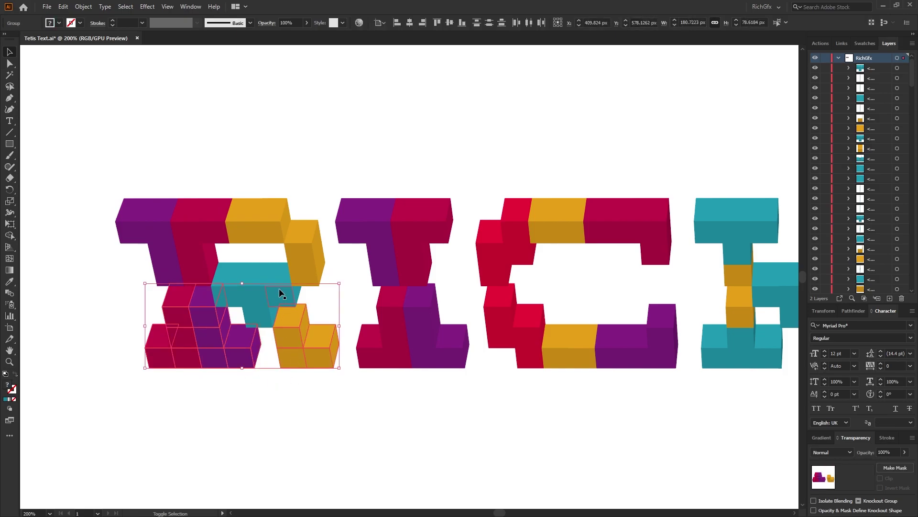
left_click(279, 288, "shift")
left_click(296, 247, "shift")
left_click(189, 231, "shift")
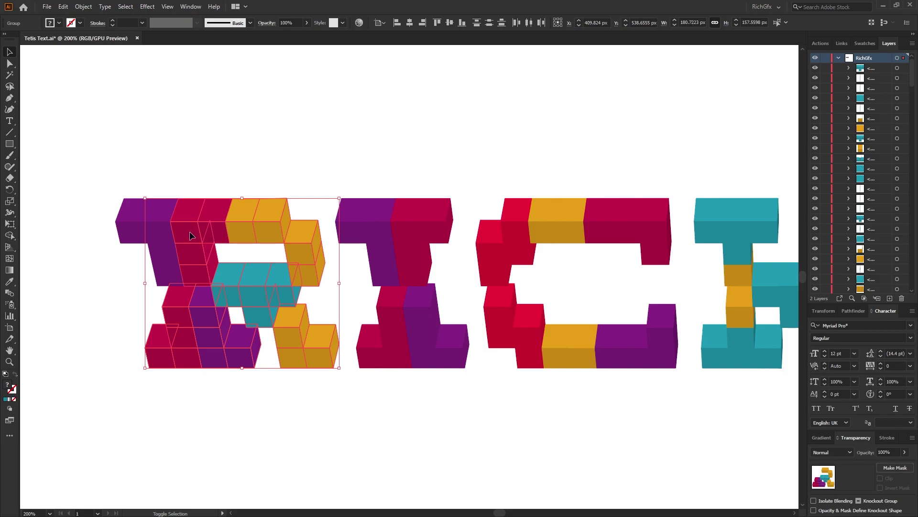
left_click(157, 234, "shift")
left_click(79, 7)
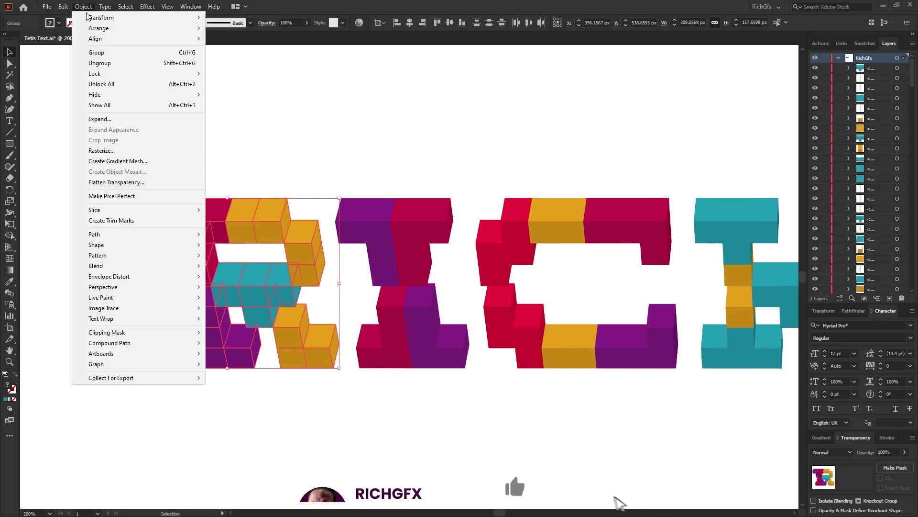
left_click(108, 54)
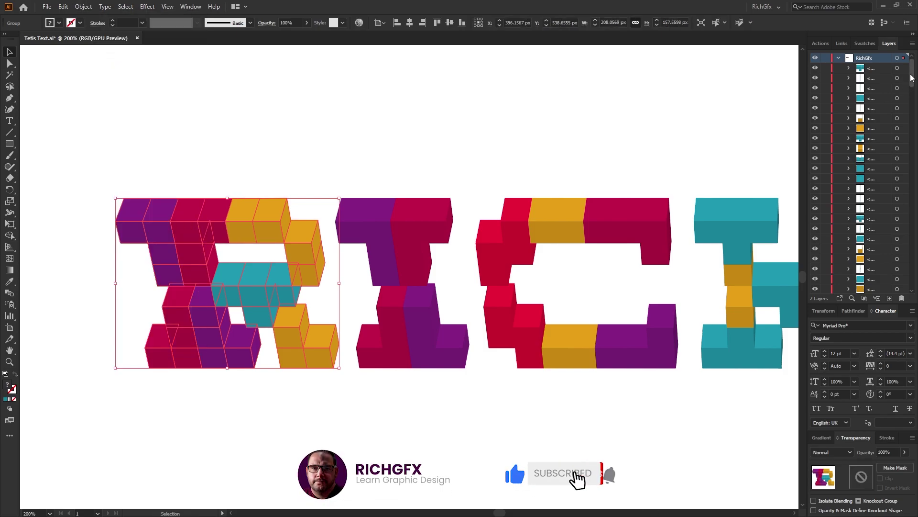
- Hide the R group, delete the leftover flat faces under it, then show it again
mouse_move(912, 155)
left_mouse_down()
mouse_move(910, 270)
mouse_move(912, 152)
left_mouse_up()
left_click(859, 169)
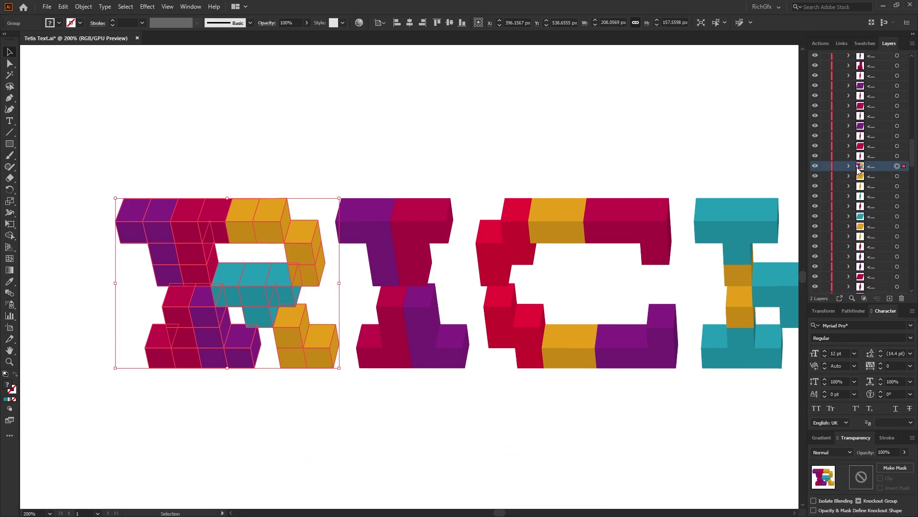
left_click(816, 166)
left_click_drag(119, 166, 327, 382)
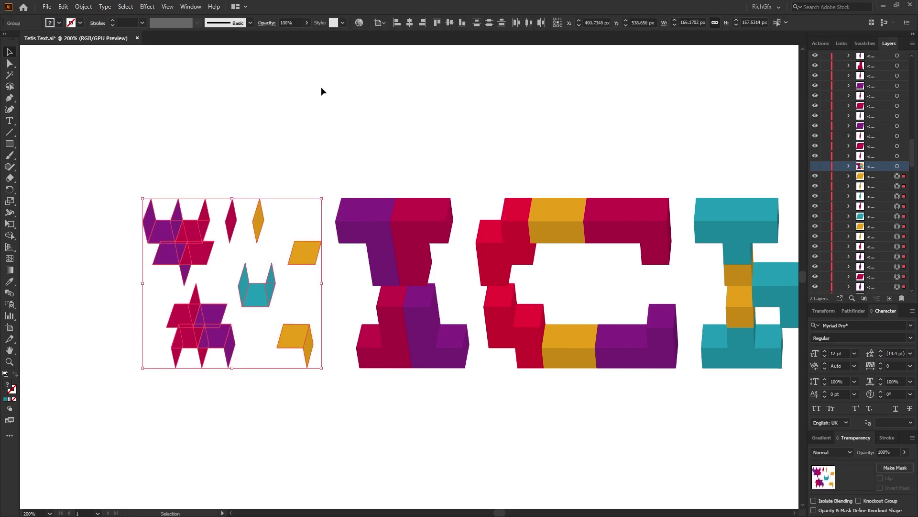
key("Delete")
left_click(815, 166)
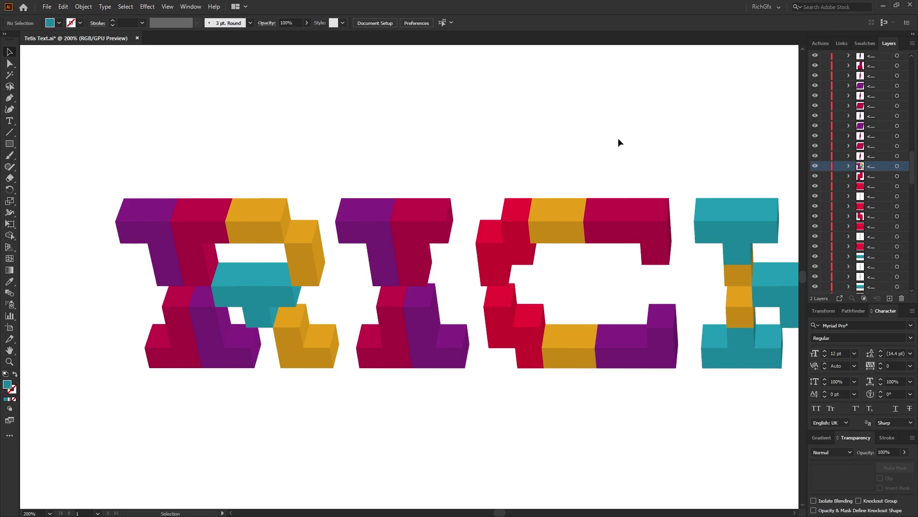
- Group the I's top-bar and lower blocks and clear the stray faces behind it
left_click(364, 231)
left_click(424, 231, "shift")
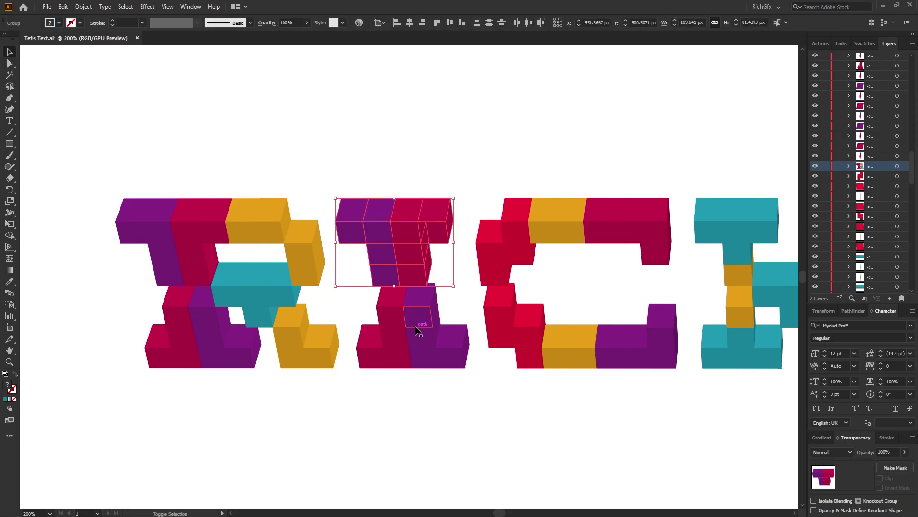
left_click(416, 330, "shift")
left_click(398, 364, "shift")
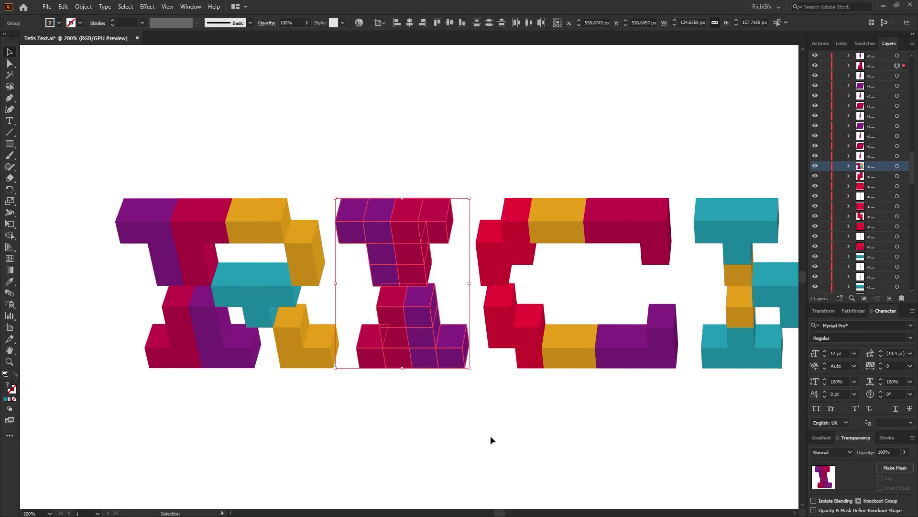
left_click(84, 7)
left_click(96, 53)
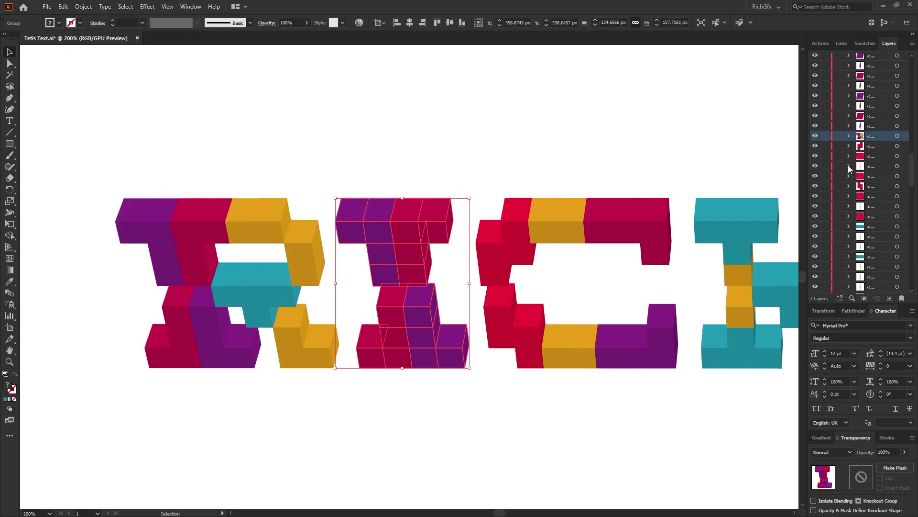
left_click_drag(913, 180, 913, 146)
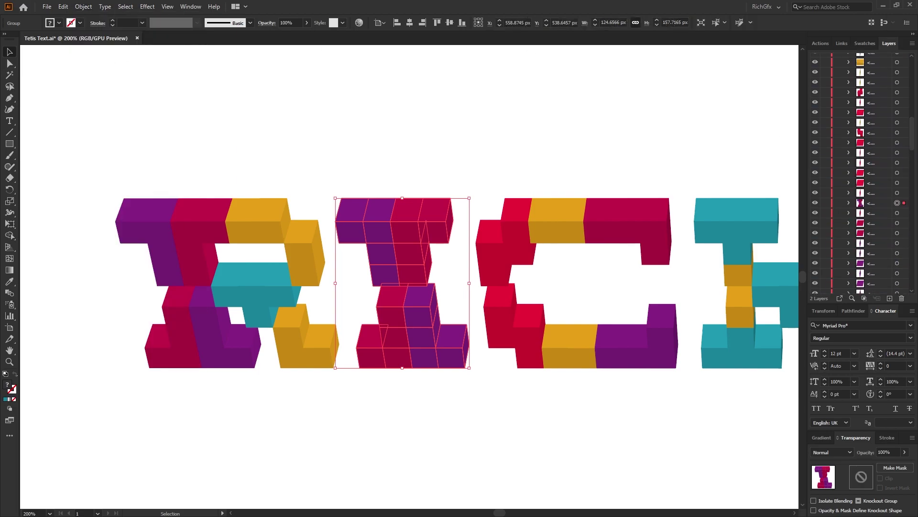
key("ctrl+3")
left_click_drag(339, 159, 452, 415)
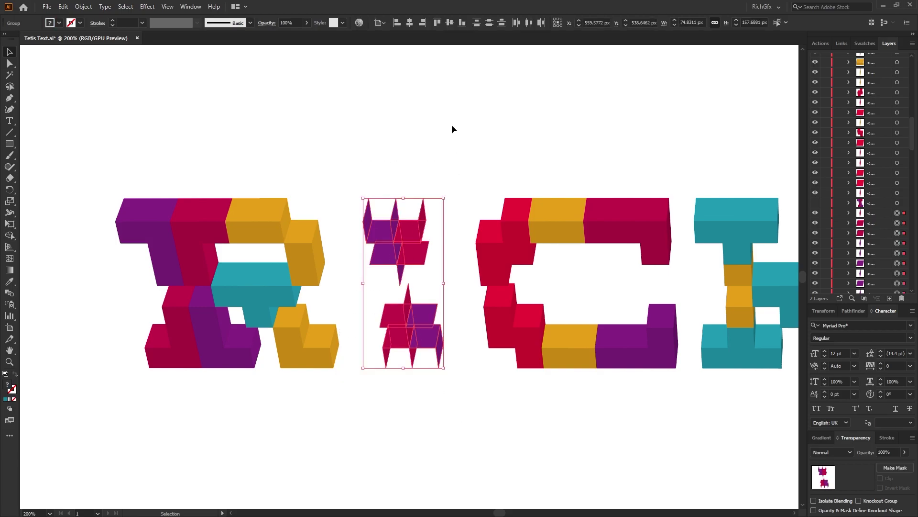
key("ctrl+3")
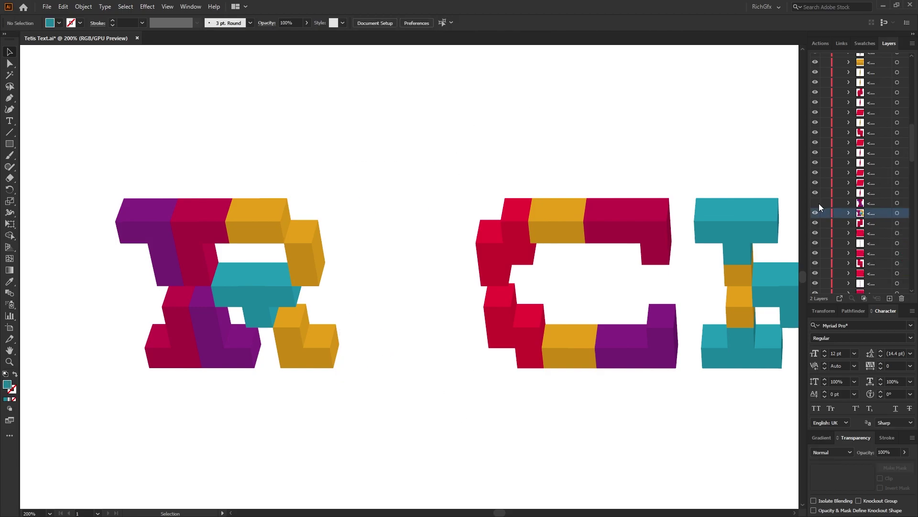
left_click(815, 203)
- Group the C's blocks with Ctrl+G and delete the leftover faces behind it
left_click_drag(593, 287, 401, 265)
left_click(430, 209)
left_click(366, 209, "shift")
left_click(324, 229, "shift")
left_click(471, 318, "shift")
key("ctrl+g")
scroll(847, 203, "up", 7)
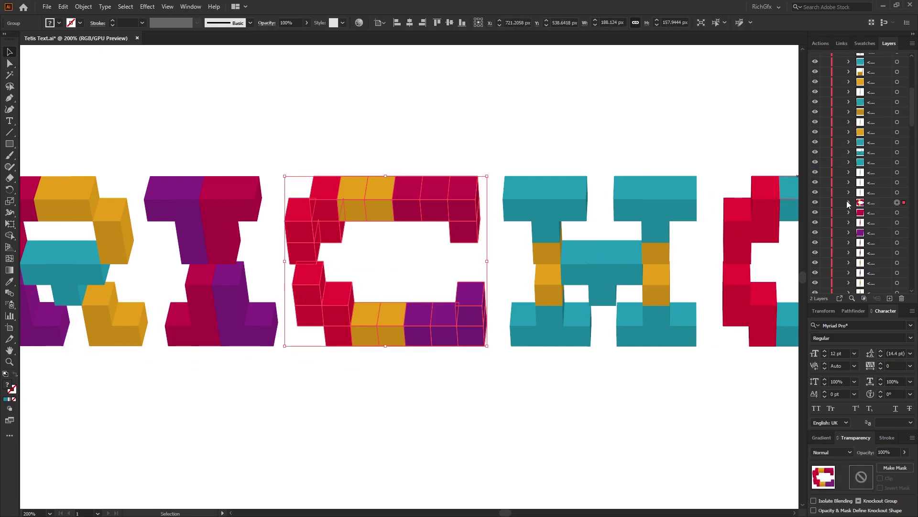
left_click(816, 203)
left_click_drag(293, 150, 483, 357)
key("Delete")
left_click(816, 203)
- Group the H and G blocks and delete the leftover faces behind the G
left_click_drag(636, 107, 505, 99)
left_click(421, 200)
left_click(525, 201, "shift")
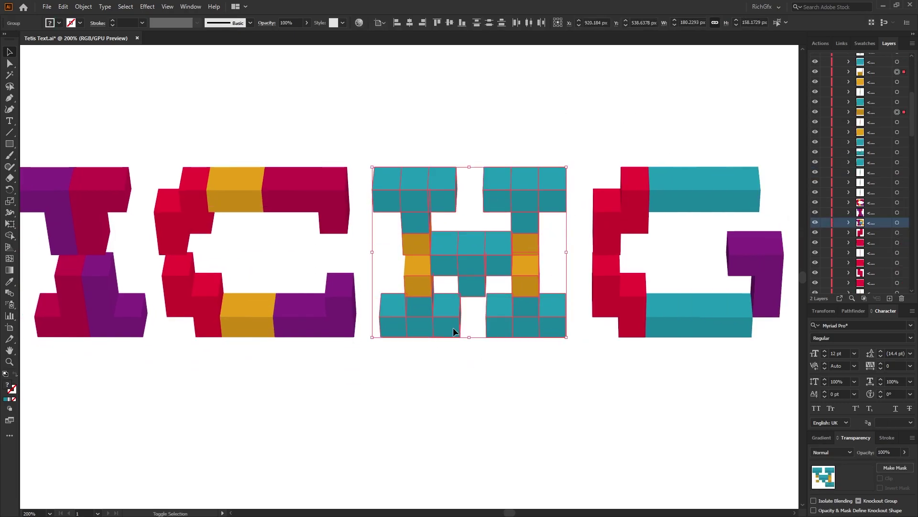
left_click(380, 146)
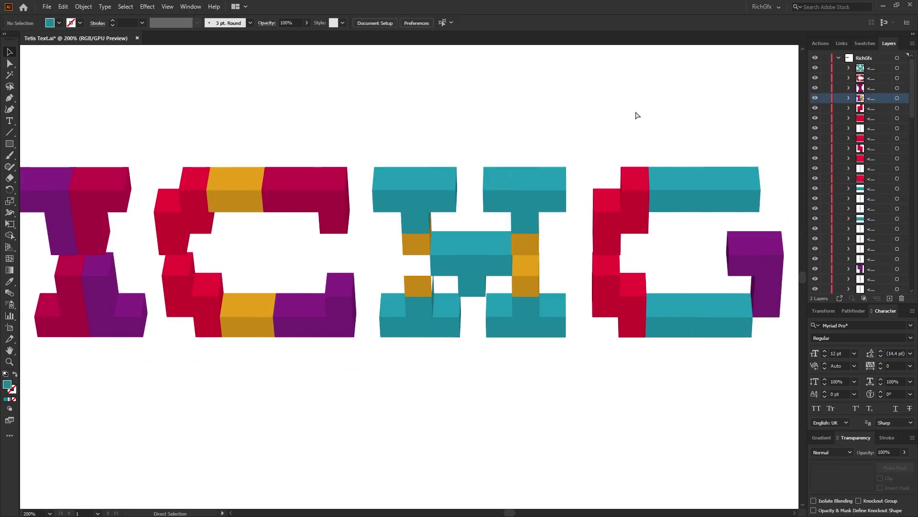
key("ctrl+z")
key("ctrl+z")
key("ctrl+z")
key("ctrl+z")
key("ctrl+g")
left_click(532, 265, "shift")
key("ctrl+g")
left_click(815, 108)
left_click_drag(294, 103, 607, 396)
key("Delete")
left_click(815, 108)
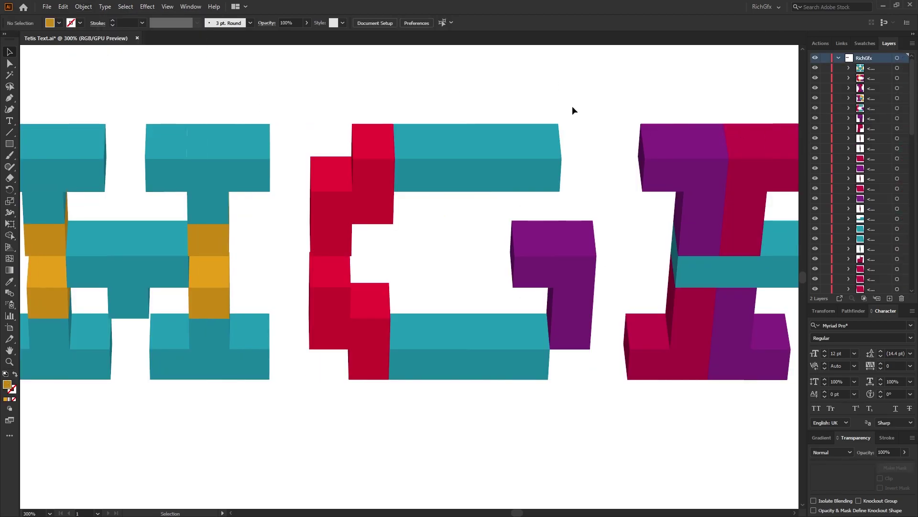
- Group the F's blocks and delete the stray faces behind it
scroll(572, 110, "right", 10)
left_click(389, 160)
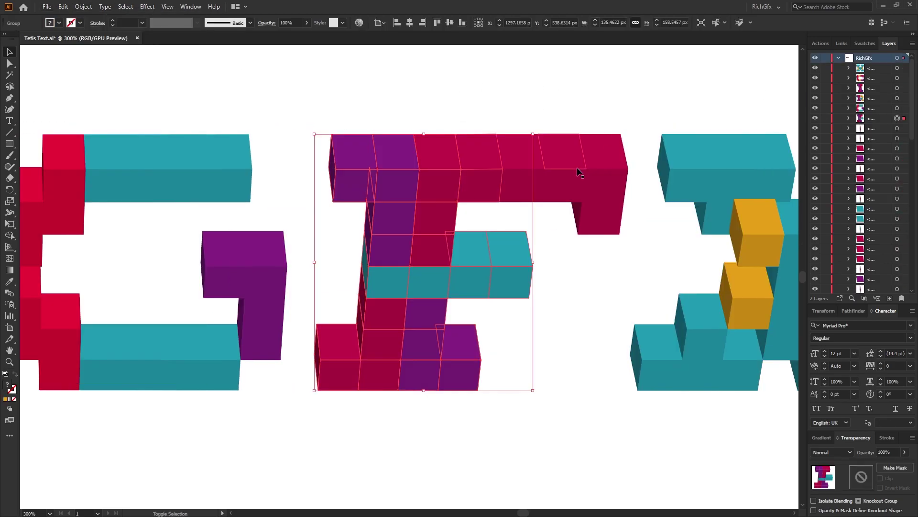
left_click(577, 169, "shift")
key("ctrl+g")
left_click(816, 118)
left_click_drag(346, 88, 569, 400)
key("Delete")
left_click(816, 118)
- Group the X's blocks, check its pieces, and bring the whole RICHGFX word into view
left_click_drag(718, 85, 403, 94)
key("ctrl+g")
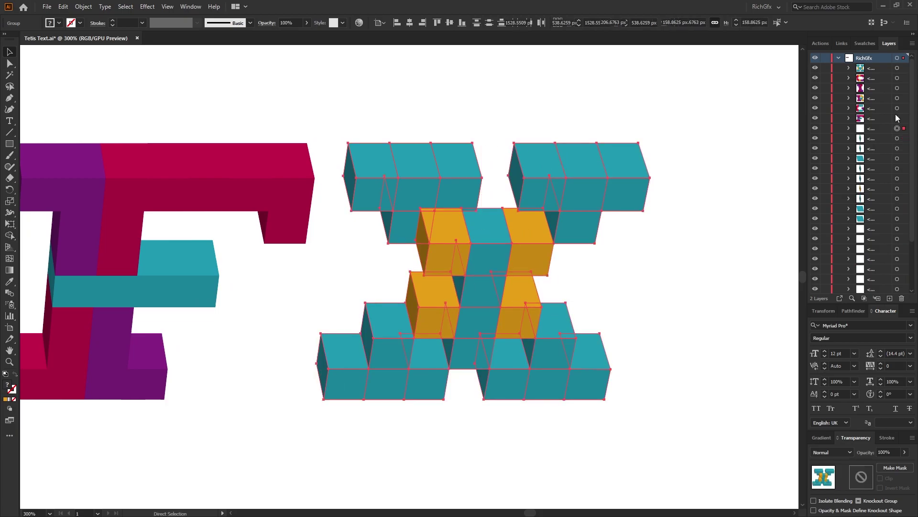
key("v")
double_click(482, 211)
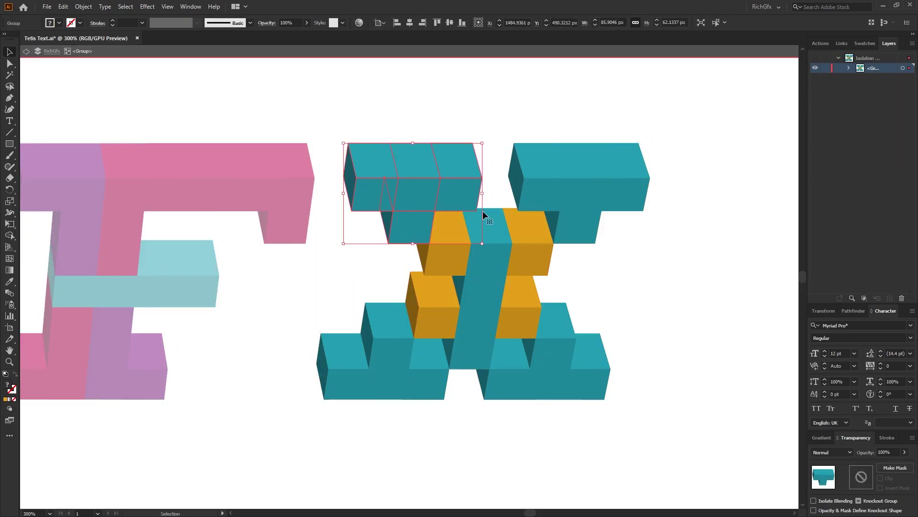
double_click(632, 359)
scroll(607, 359, "down", 3)
left_click_drag(445, 410, 592, 350)
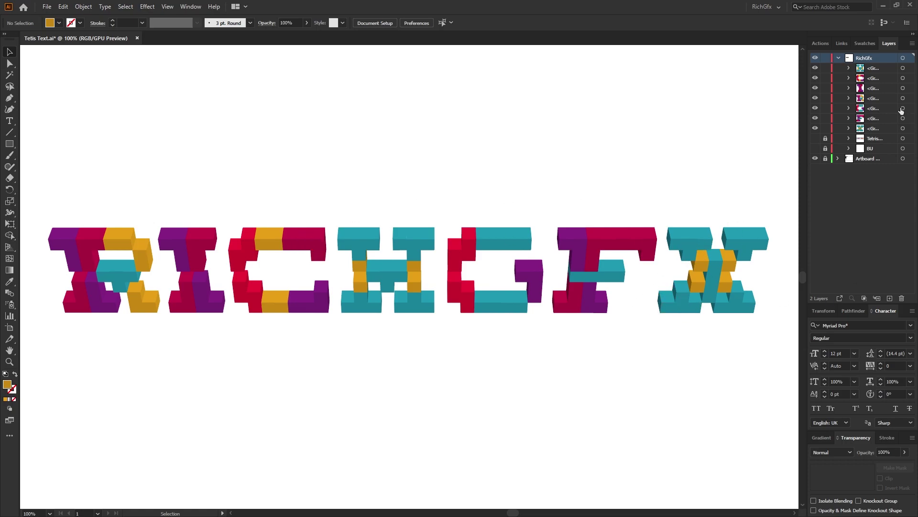
- Inspect the letter groups in Layers, then marquee-select all seven RICHGFX letters
left_click(887, 69)
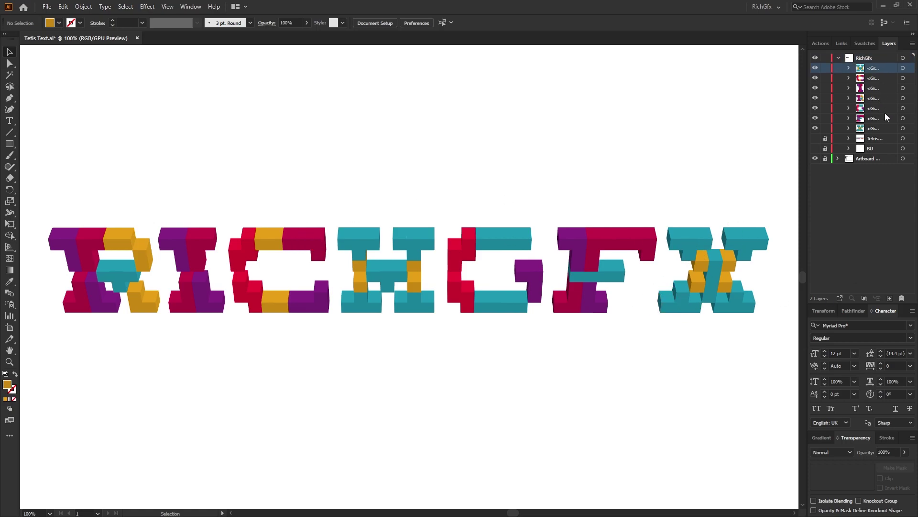
left_click(881, 129)
left_click(882, 119)
left_click(885, 109)
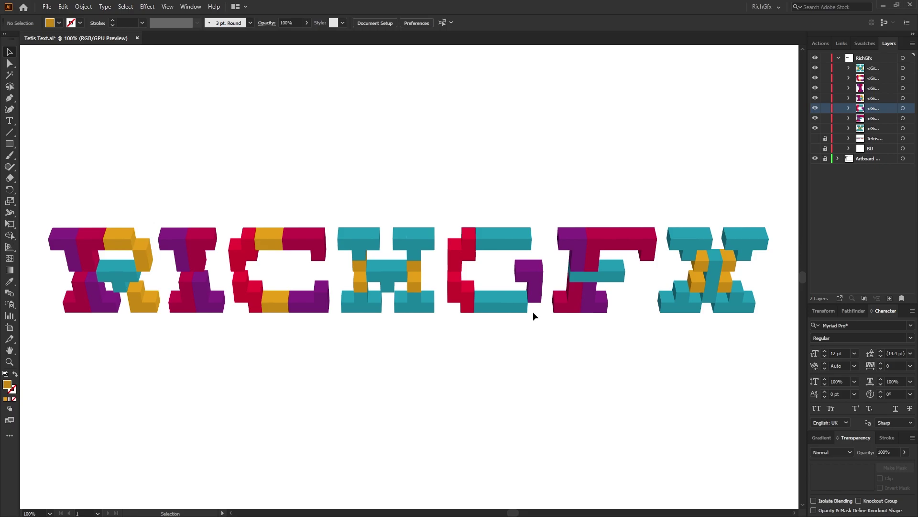
left_click_drag(775, 410, 47, 204)
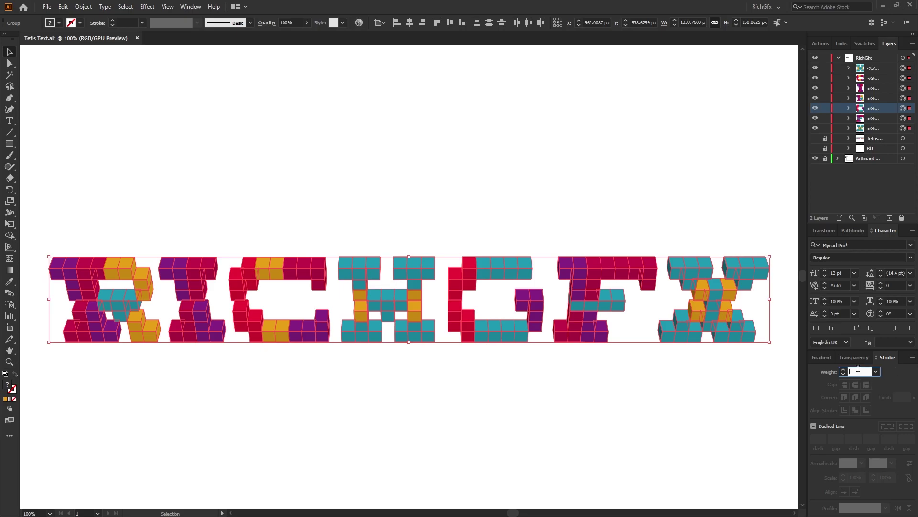
- Apply a 1 pt stroke with Round Join to the letter blocks
key("Return")
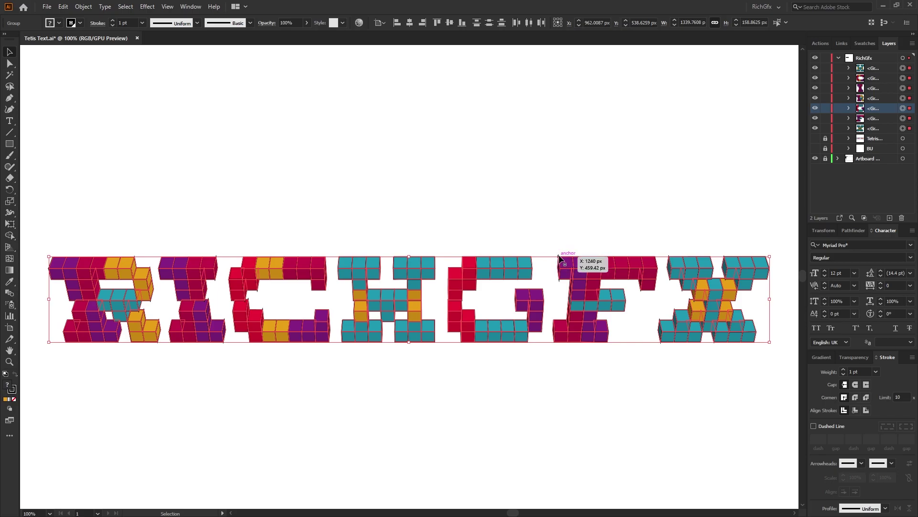
left_click(854, 398)
key("ctrl+shift+a")
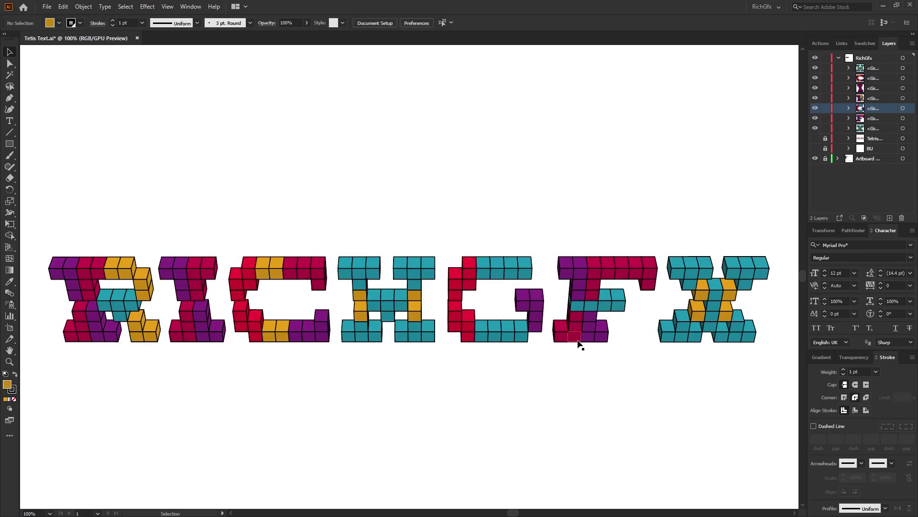
- Reselect all the letters and try a thicker 2 pt stroke weight
left_click_drag(771, 355, 53, 181)
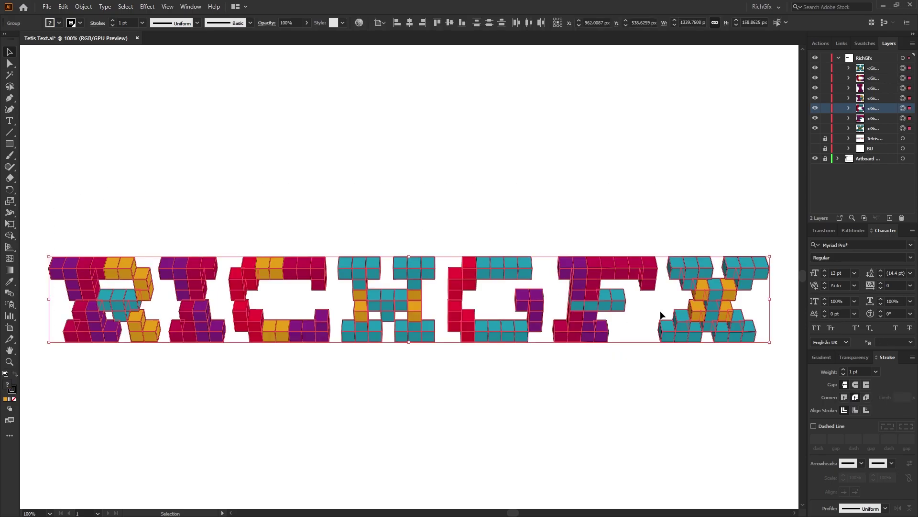
left_click(857, 370)
type("2")
key("Return")
left_click(659, 406)
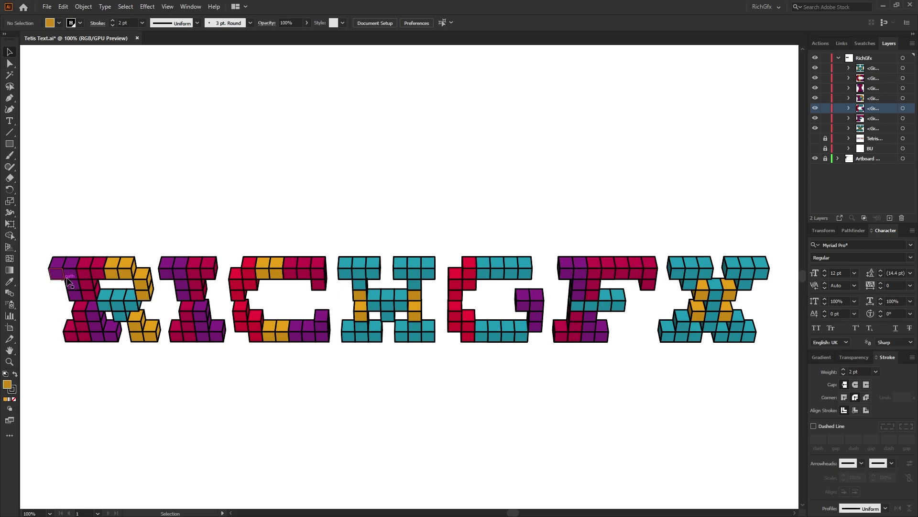
- Revert the outlines to 1 pt and pan in close on the R
key("ctrl+z")
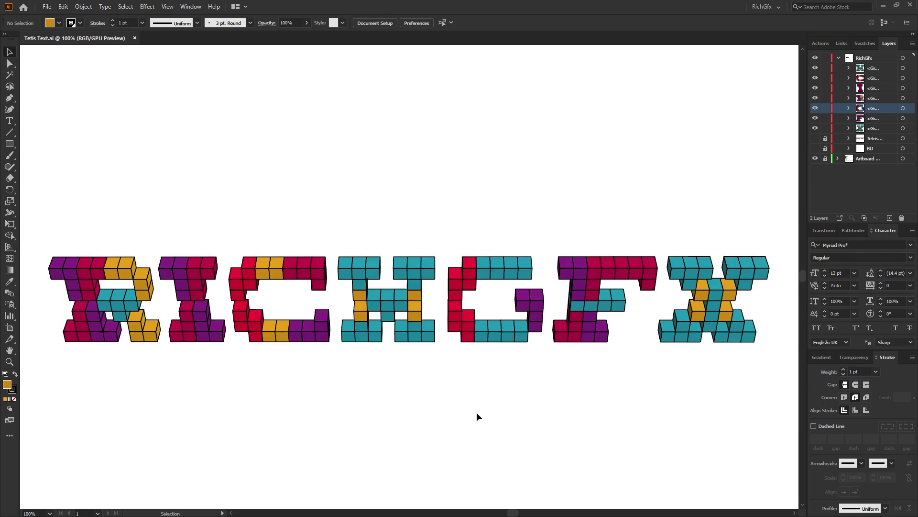
scroll(50, 286, "up", 3)
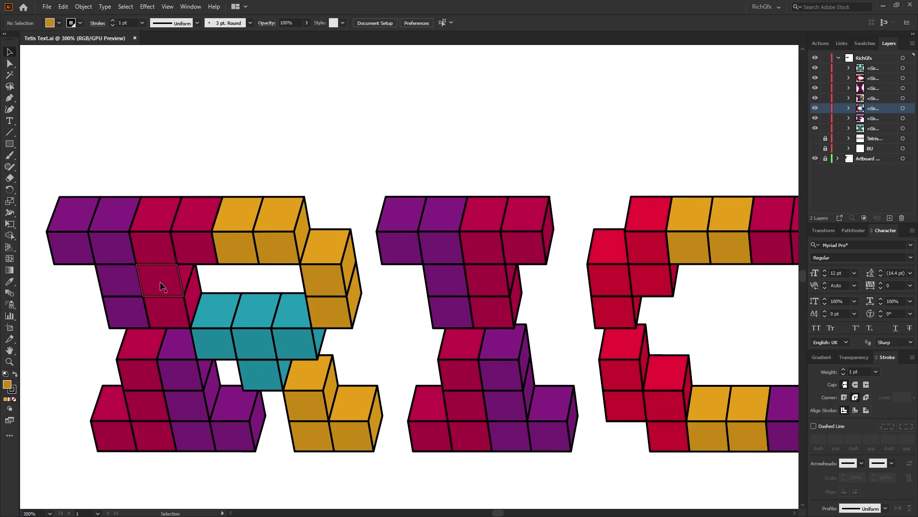
left_click_drag(237, 298, 351, 282)
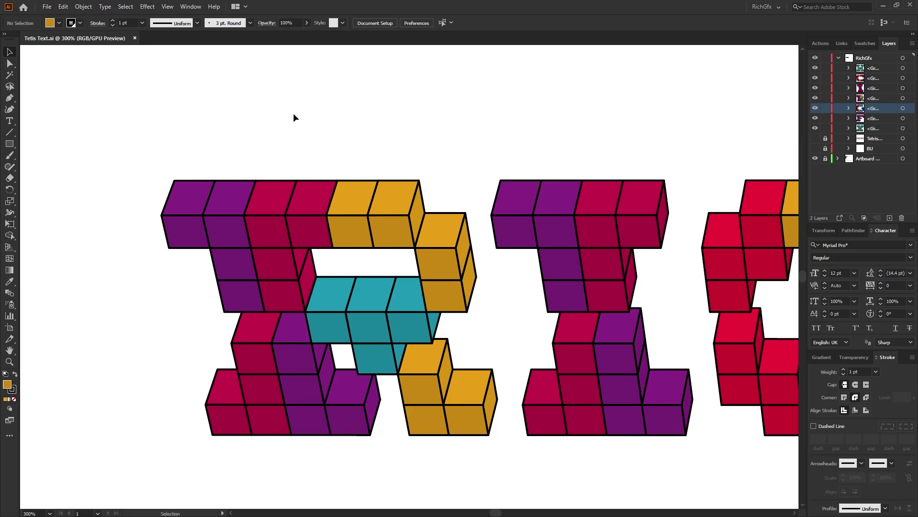
- Fill the first purple block's top face with a linear gradient at -90°
key("a")
left_click(184, 201)
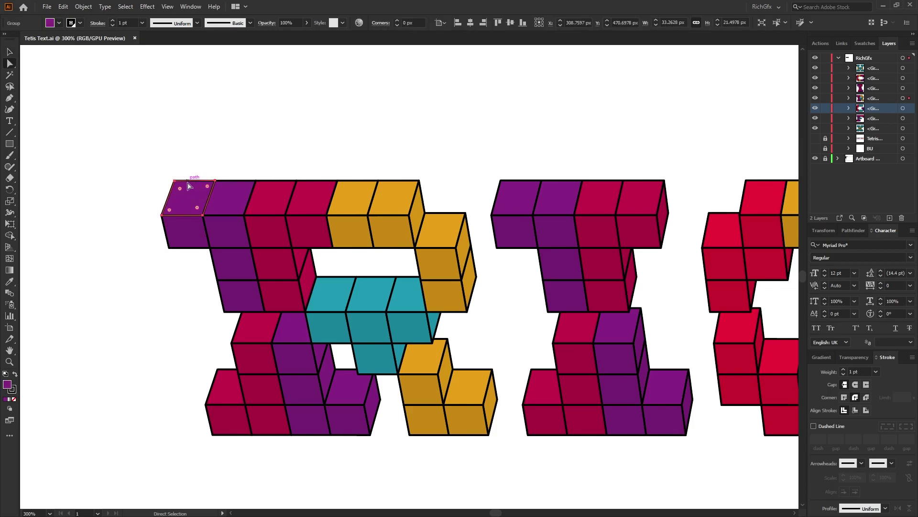
left_click(11, 401)
left_click(830, 447)
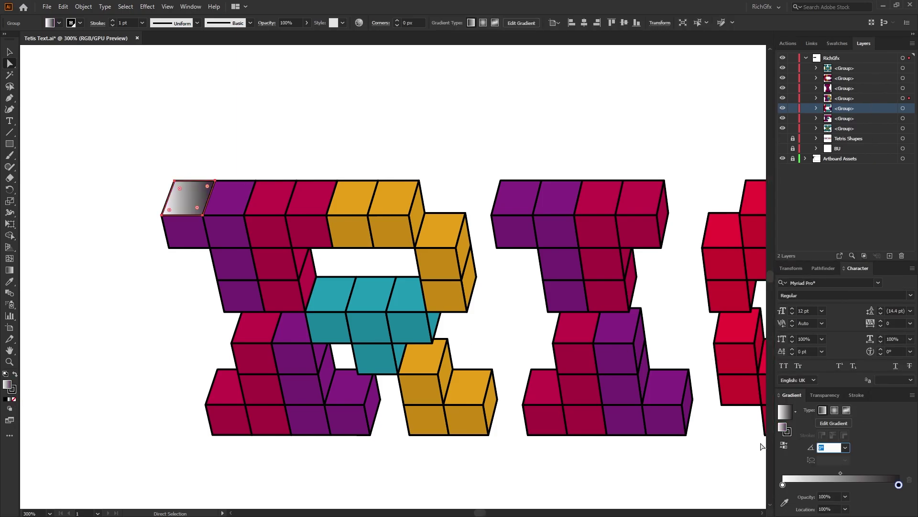
type("-90")
key("Return")
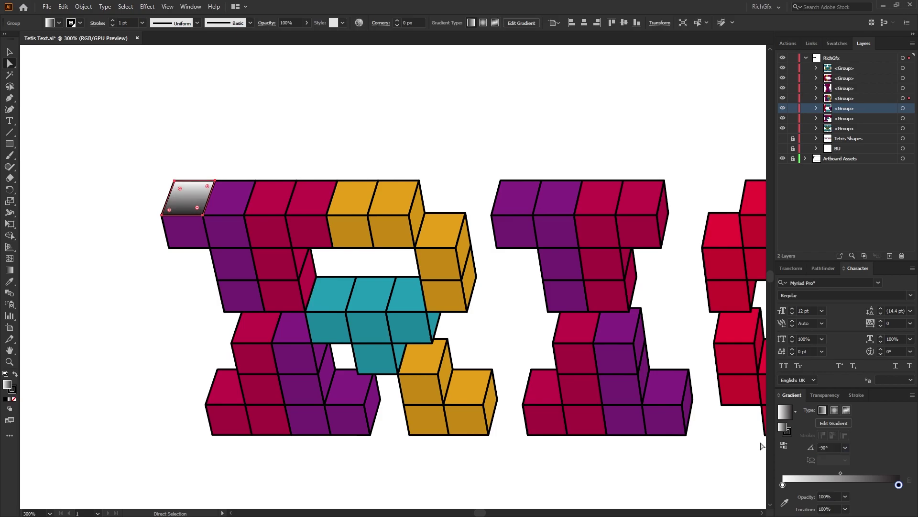
- Make both gradient stops purple, then darken the right stop's brightness in HSB
left_click(783, 485)
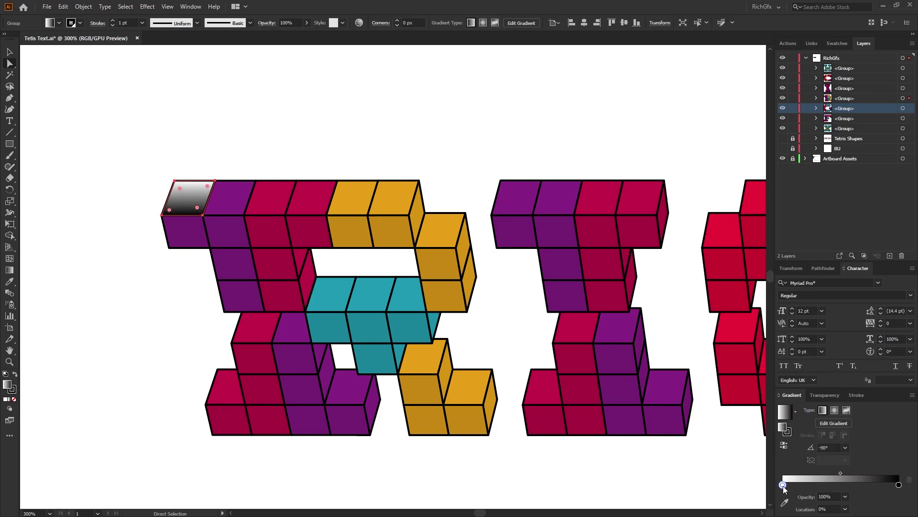
double_click(782, 485)
left_click(777, 411)
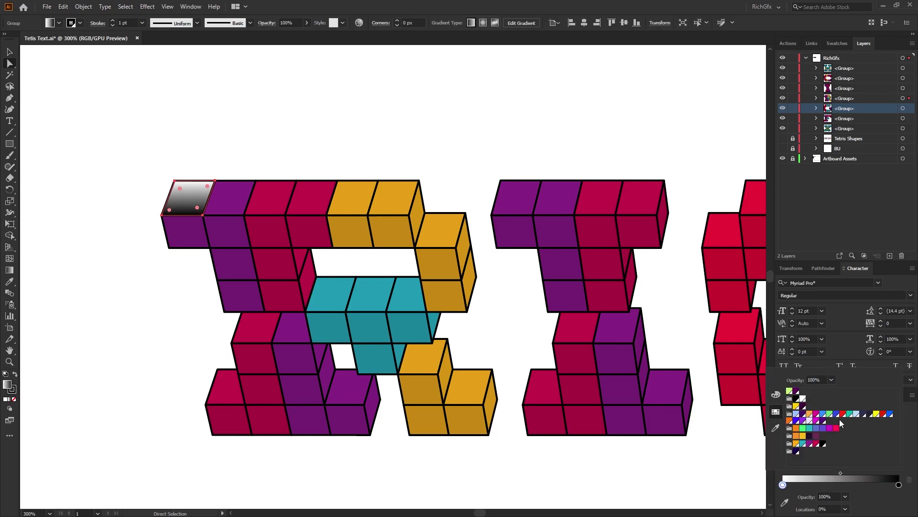
left_click(811, 444)
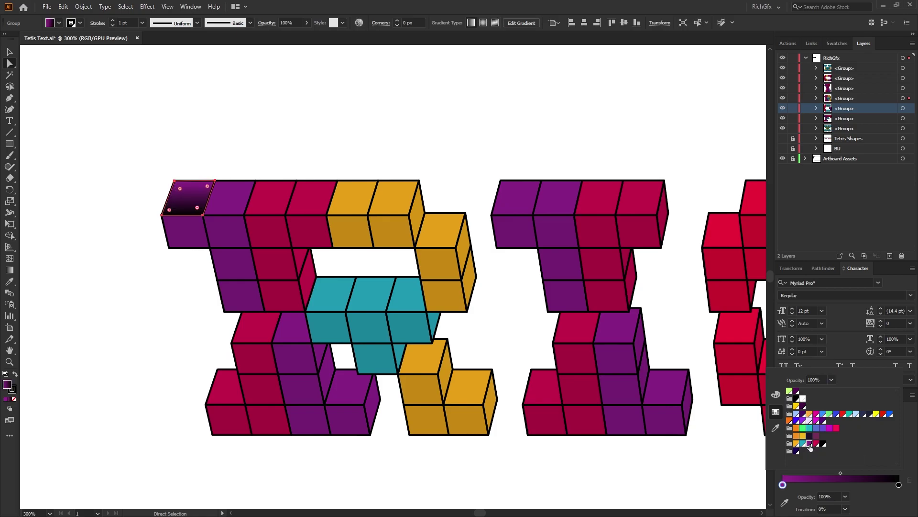
double_click(899, 485)
left_click(810, 446)
left_click(776, 394)
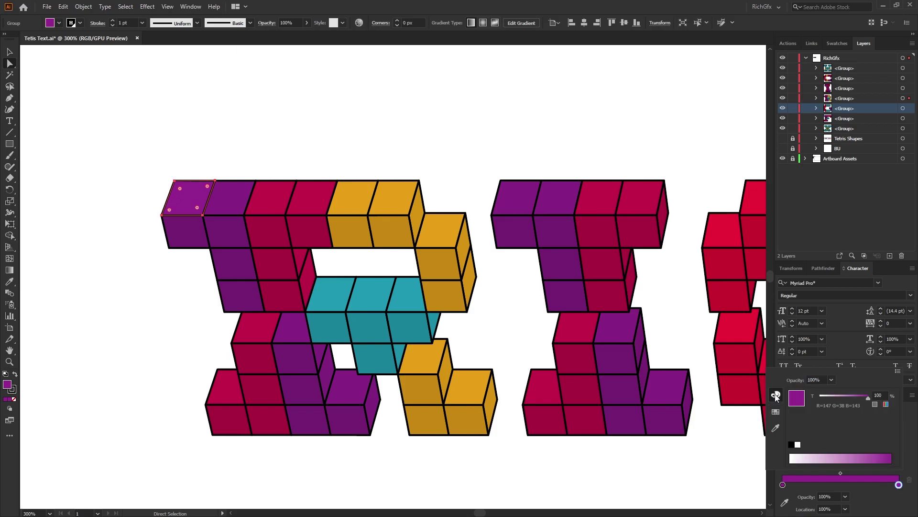
left_click(898, 372)
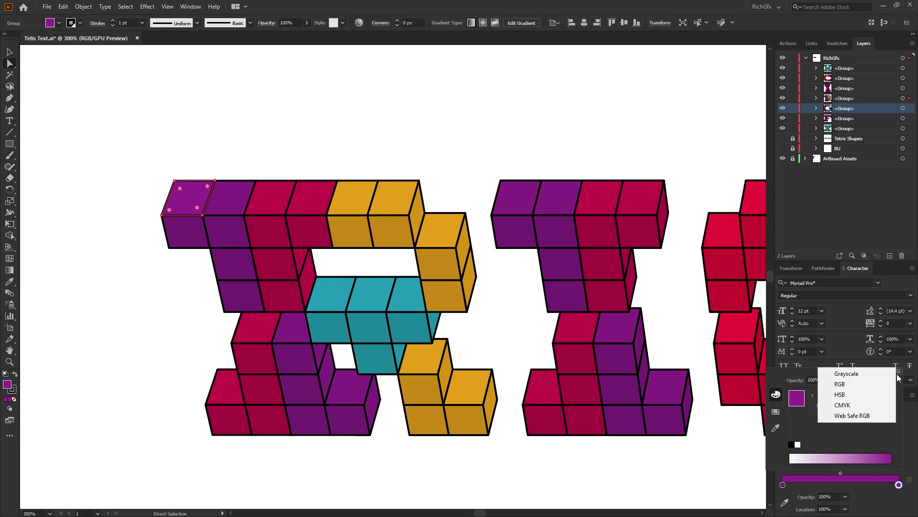
left_click(864, 394)
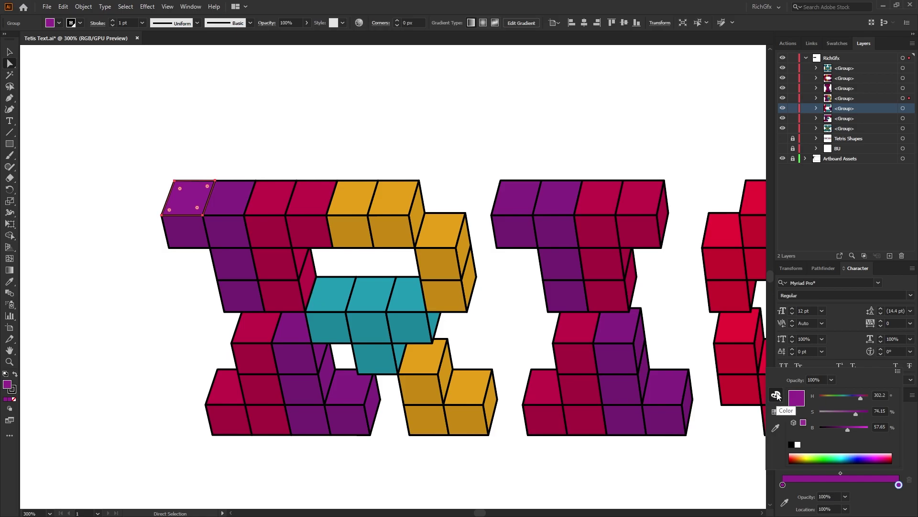
left_click(898, 371)
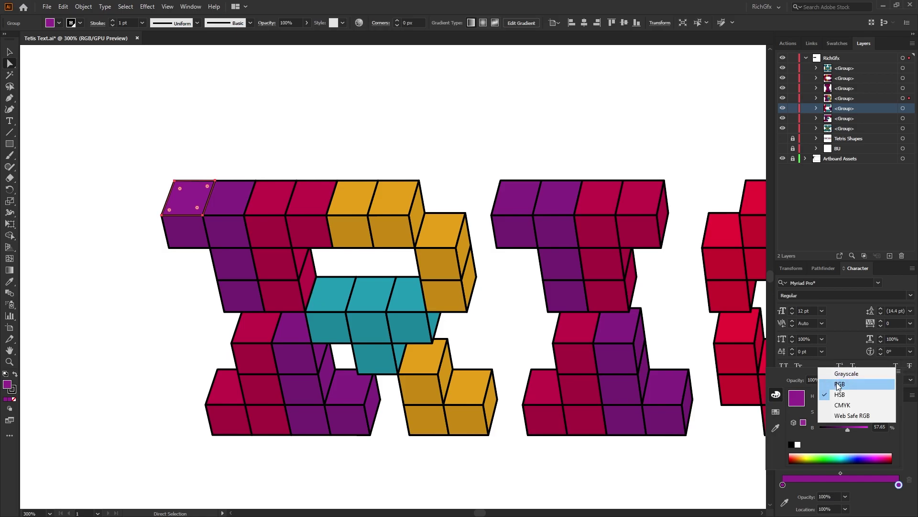
left_click(864, 395)
left_click_drag(847, 429, 834, 430)
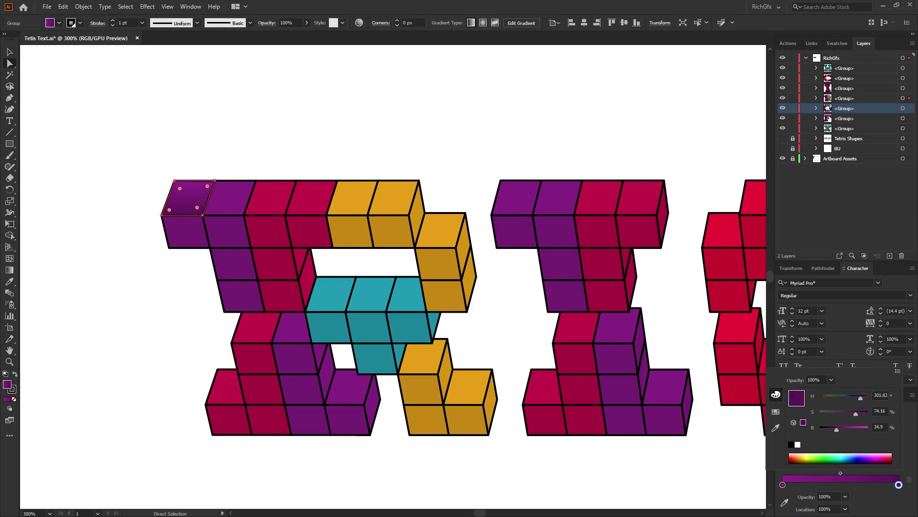
left_click(910, 443)
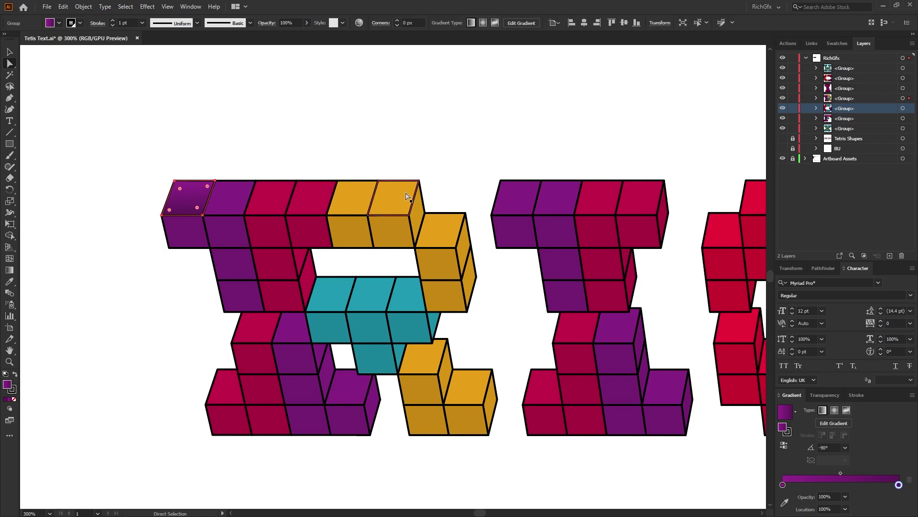
- Select every plain purple top face via Select > Same > Fill & Stroke
left_click(442, 120)
scroll(244, 113, "right", 2)
scroll(244, 114, "down", 1)
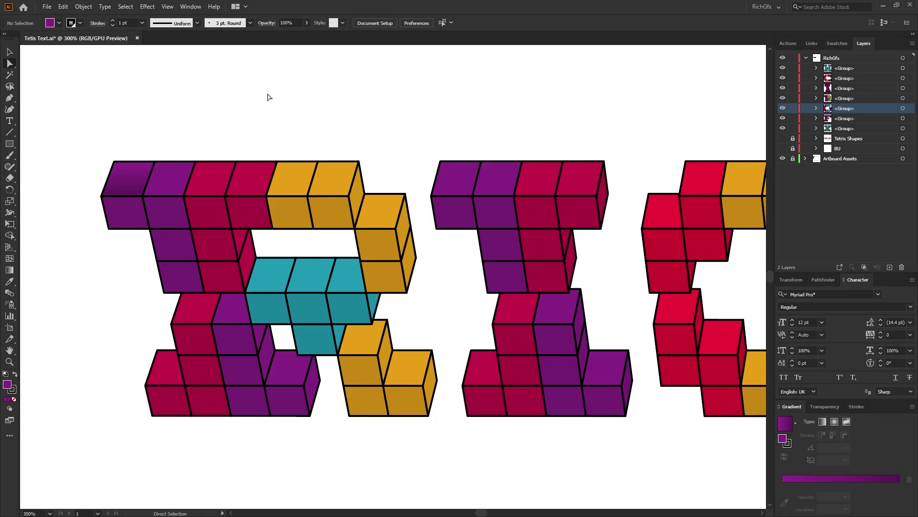
left_click(171, 187)
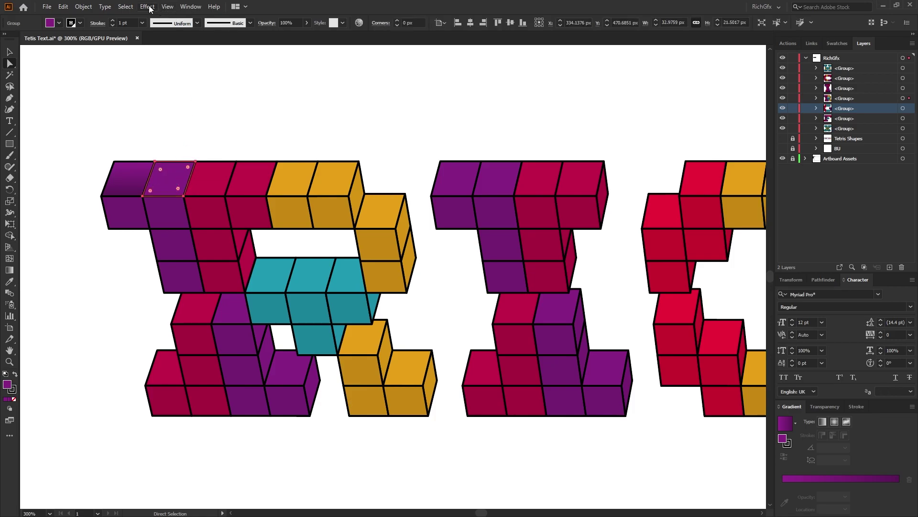
left_click(128, 7)
mouse_move(159, 97)
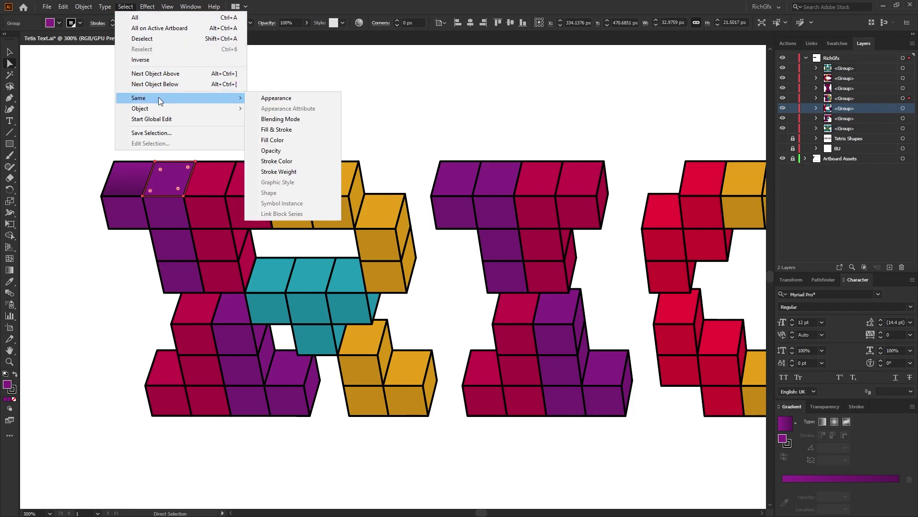
left_click(297, 129)
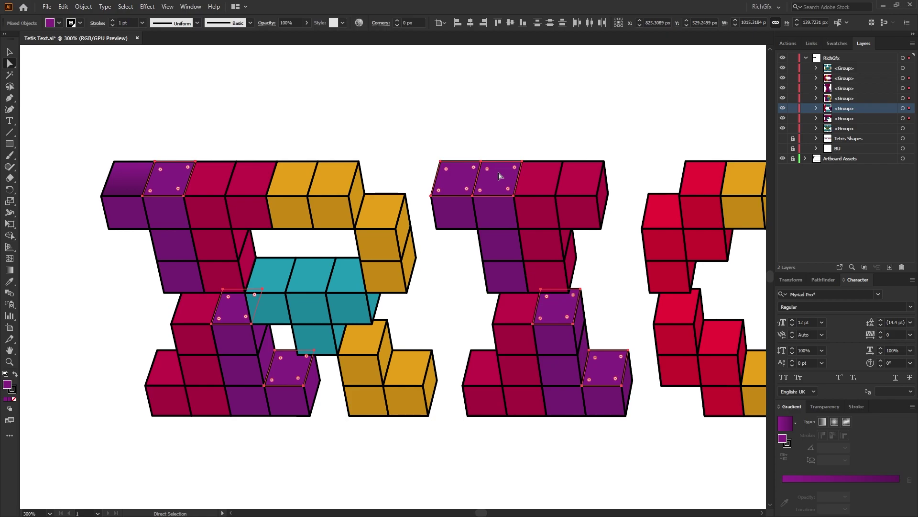
scroll(658, 158, "right", 10)
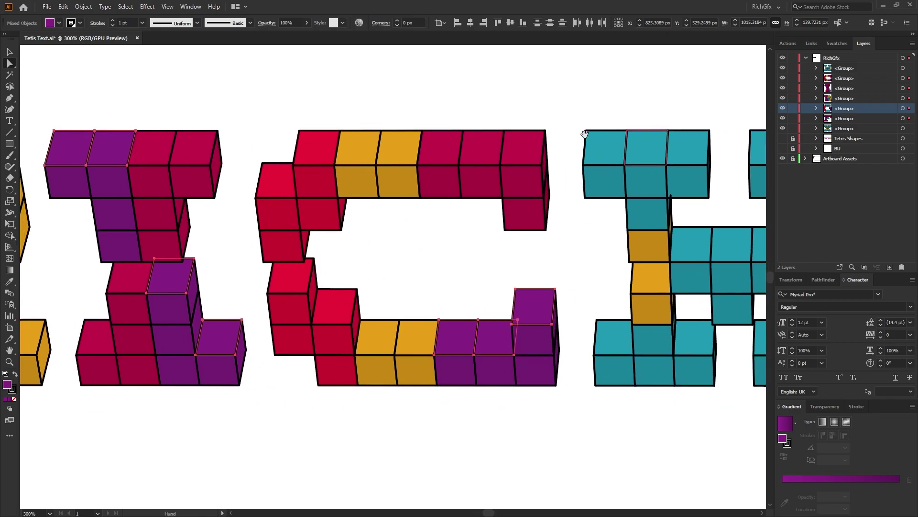
scroll(416, 317, "down", 1)
left_click_drag(562, 193, 113, 162)
left_click_drag(591, 179, 775, 191)
left_click_drag(38, 130, 471, 157)
scroll(270, 199, "left", 6)
scroll(271, 199, "up", 1)
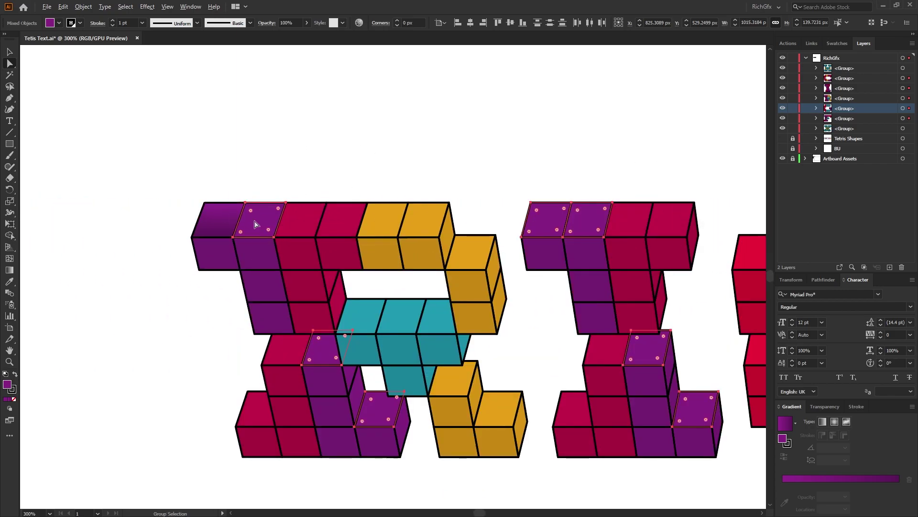
- Eyedropper the shaded face's gradient onto them at -90°, then deselect
key("i")
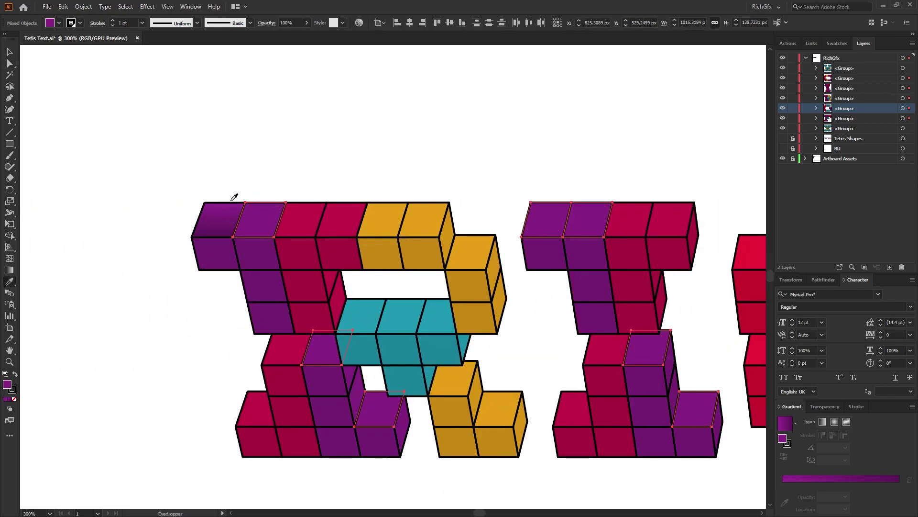
left_click(226, 217)
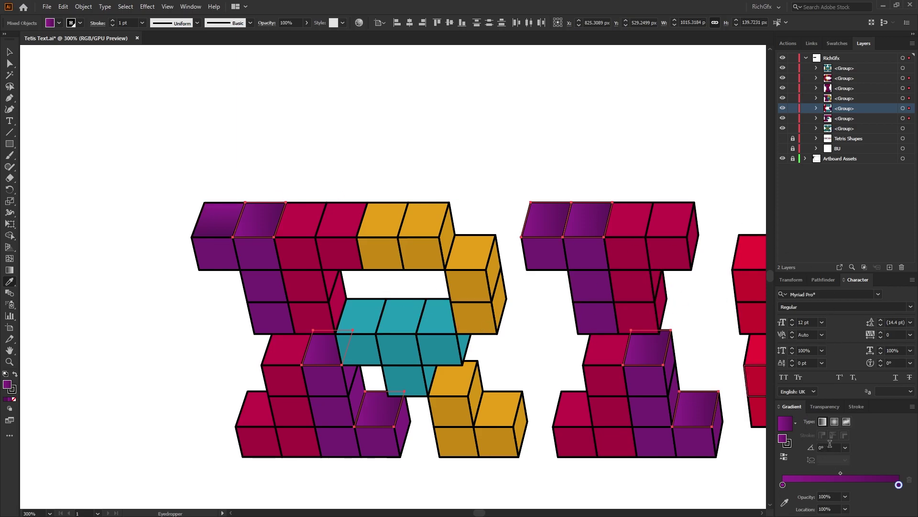
left_click_drag(828, 445, 795, 448)
type("-5")
key("Return")
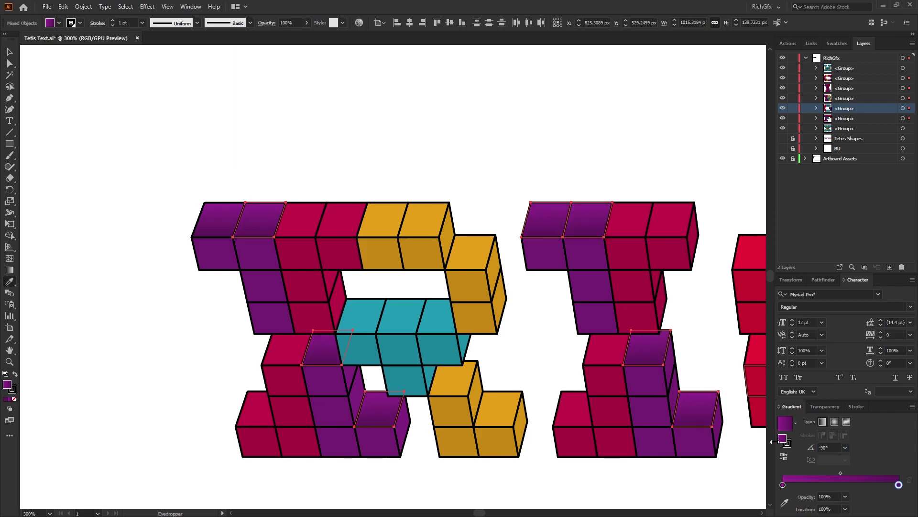
key("v")
left_click(465, 128)
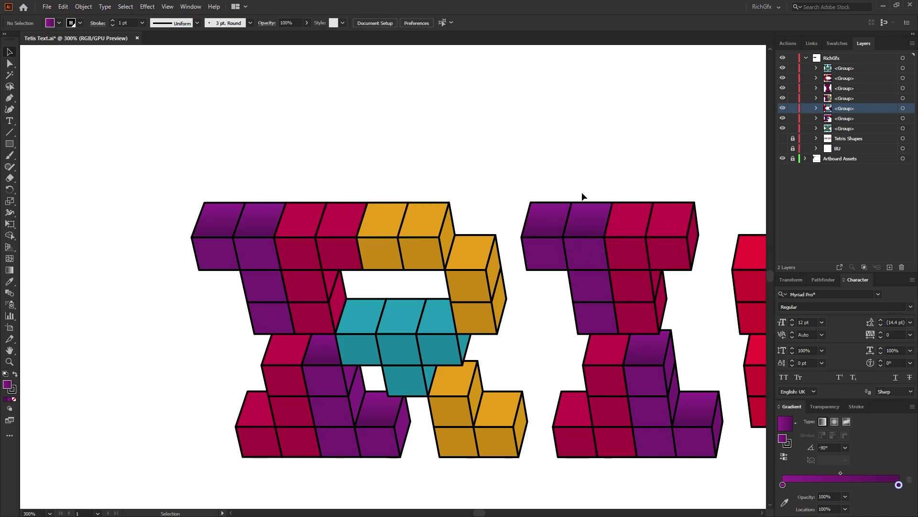
- Select all crimson top faces and darken their gradient's right stop to deep red in HSB
key("a")
left_click(306, 218)
left_click(125, 7)
mouse_move(138, 97)
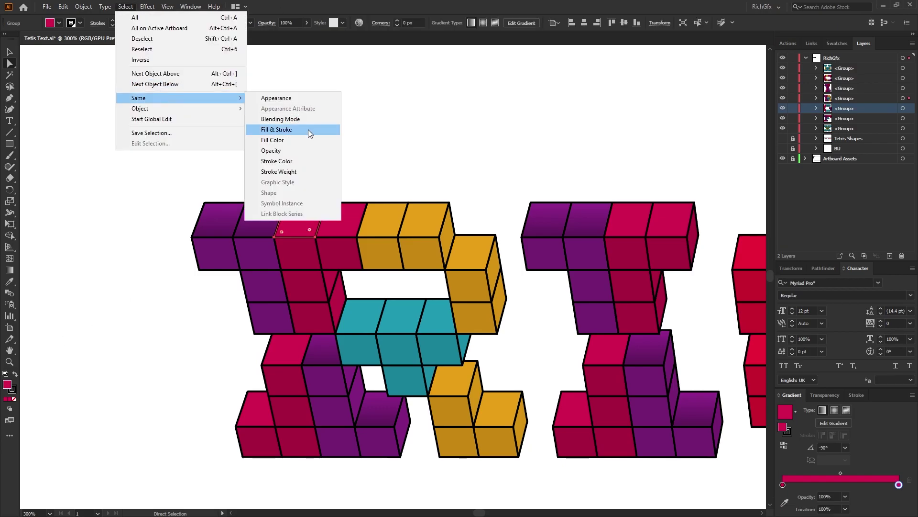
left_click(310, 133)
double_click(898, 484)
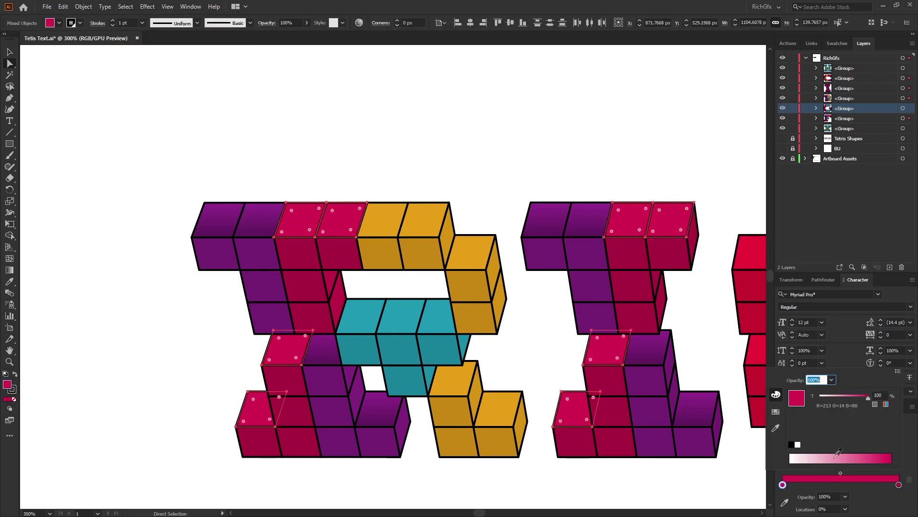
left_click(776, 411)
left_click(774, 394)
left_click_drag(859, 430, 841, 430)
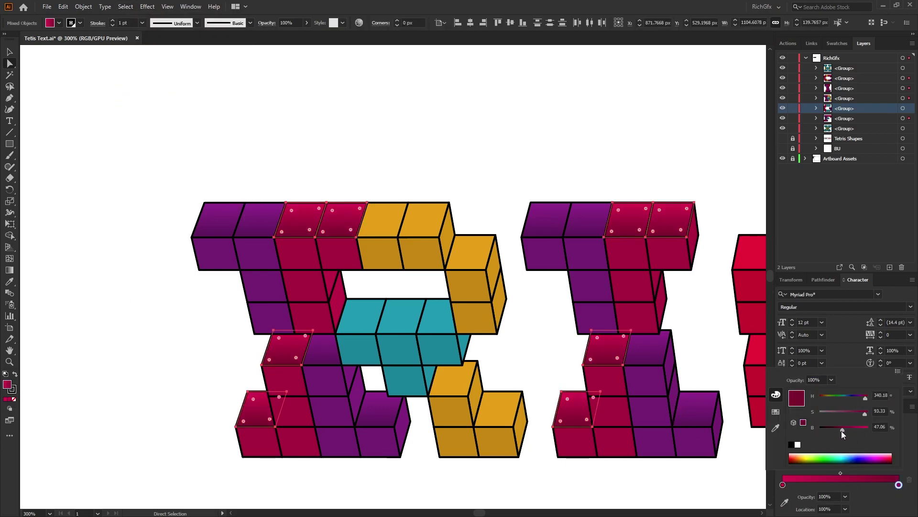
- Select every gold face, apply a gradient, and make its left stop orange
left_click(382, 218)
left_click(125, 6)
mouse_move(138, 98)
left_click(287, 139)
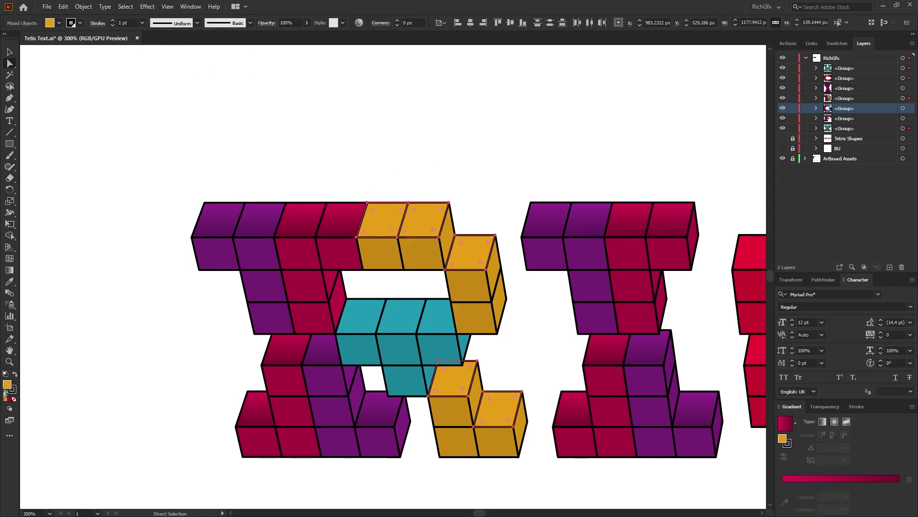
left_click(9, 399)
double_click(782, 484)
left_click(776, 411)
left_click(796, 443)
- Set the gold gradient's right stop to golden orange and darken it with HSB brightness
double_click(898, 484)
left_click(796, 435)
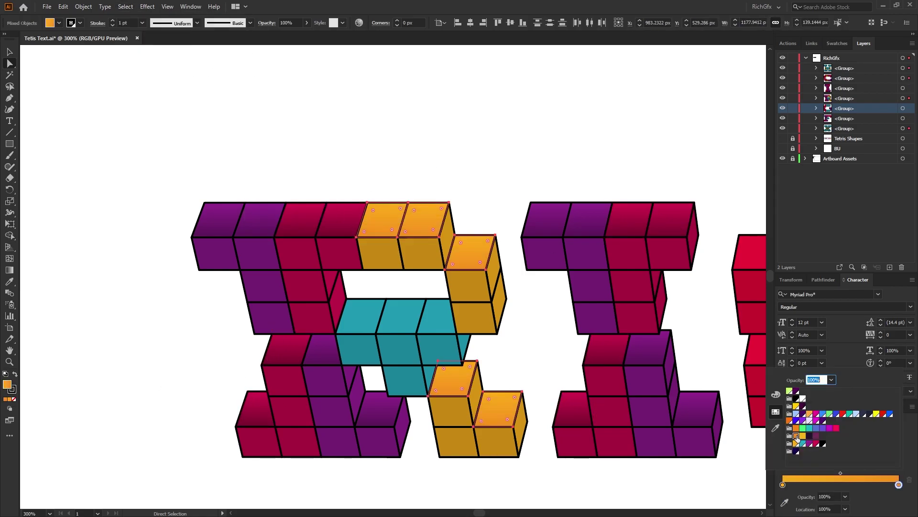
left_click(876, 415)
left_click(796, 444)
left_click(775, 395)
left_click(897, 372)
left_click(871, 394)
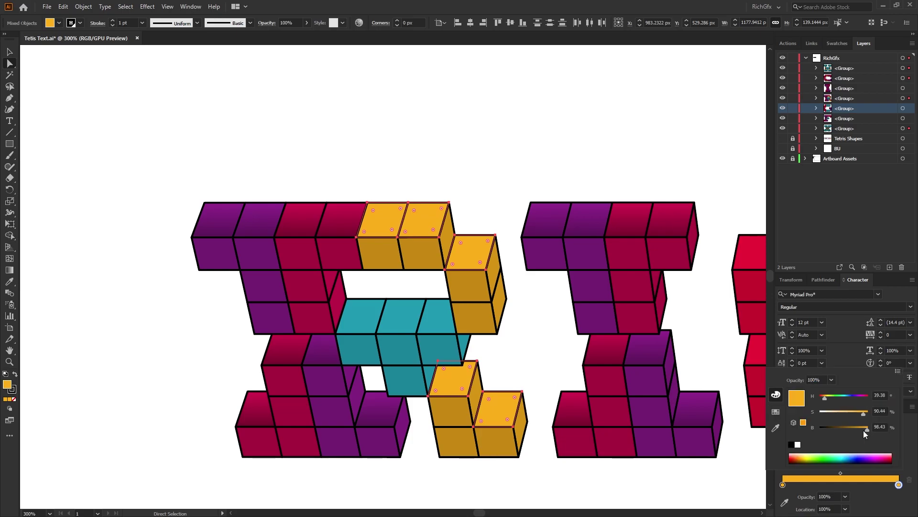
left_click_drag(864, 430, 851, 430)
- Give all teal faces a teal-to-darker-teal gradient, darkening the right stop in HSB
left_click(361, 316)
left_click(128, 6)
mouse_move(143, 98)
left_click(297, 133)
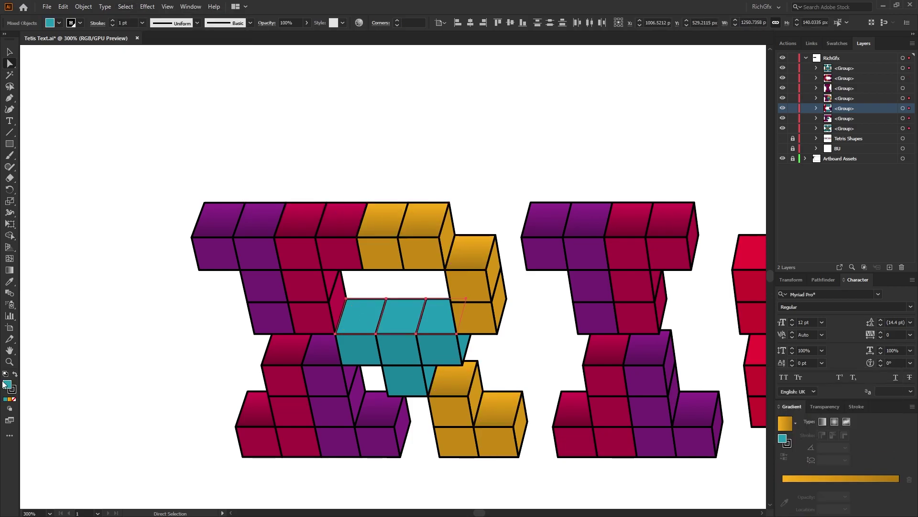
left_click(9, 398)
double_click(783, 484)
left_click(776, 411)
left_click(803, 443)
double_click(899, 485)
left_click(803, 444)
left_click(776, 394)
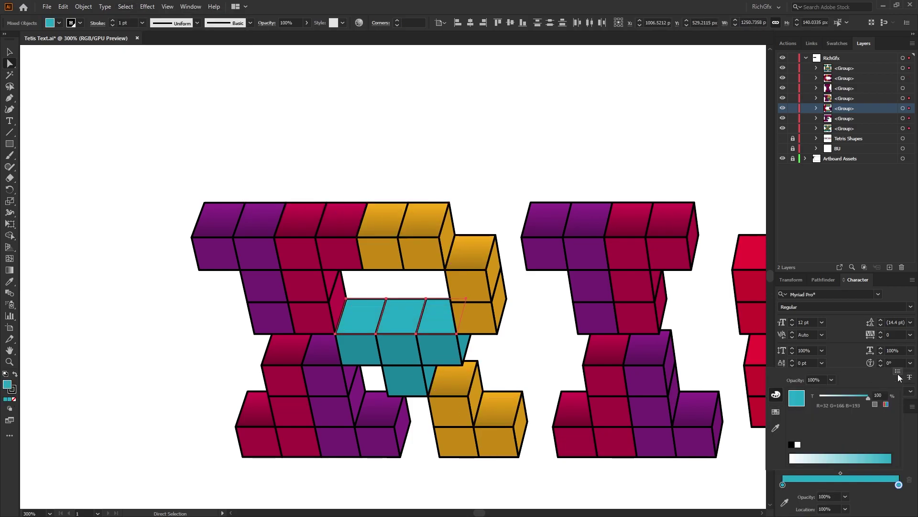
left_click(897, 372)
left_click(871, 394)
left_click_drag(854, 430, 845, 430)
left_click(509, 184)
- Try a gradient on the C's red top faces, then undo back to solid red
left_click_drag(713, 139, 520, 122)
left_click_drag(613, 123, 309, 99)
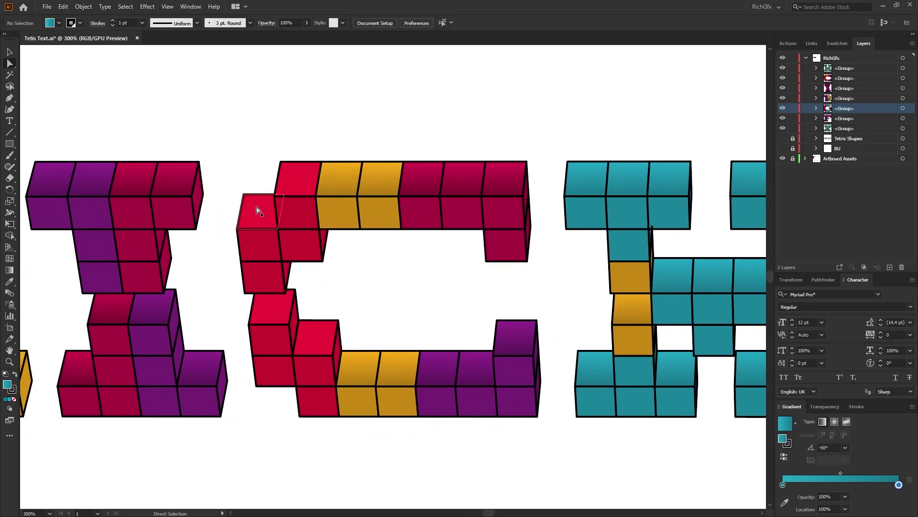
left_click(258, 210)
left_click(125, 6)
mouse_move(138, 98)
left_click(298, 135)
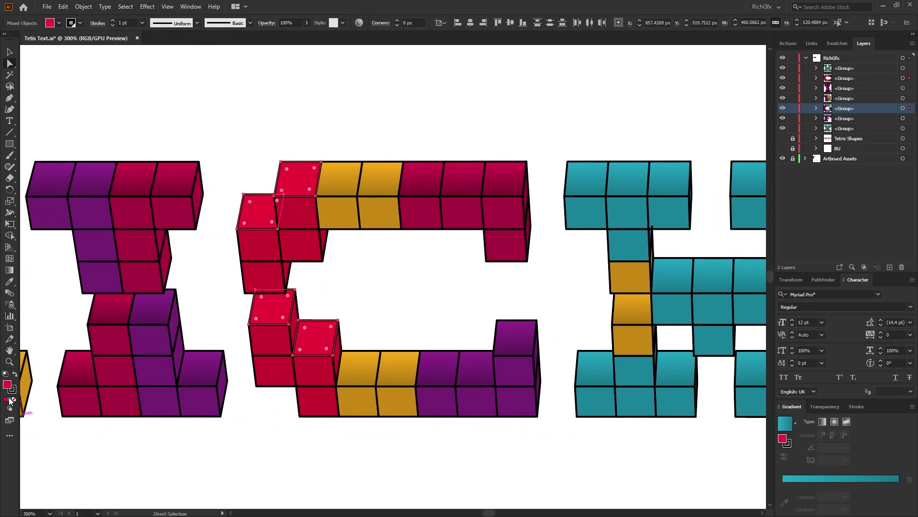
left_click(785, 423)
double_click(783, 485)
left_click(776, 411)
left_click(816, 443)
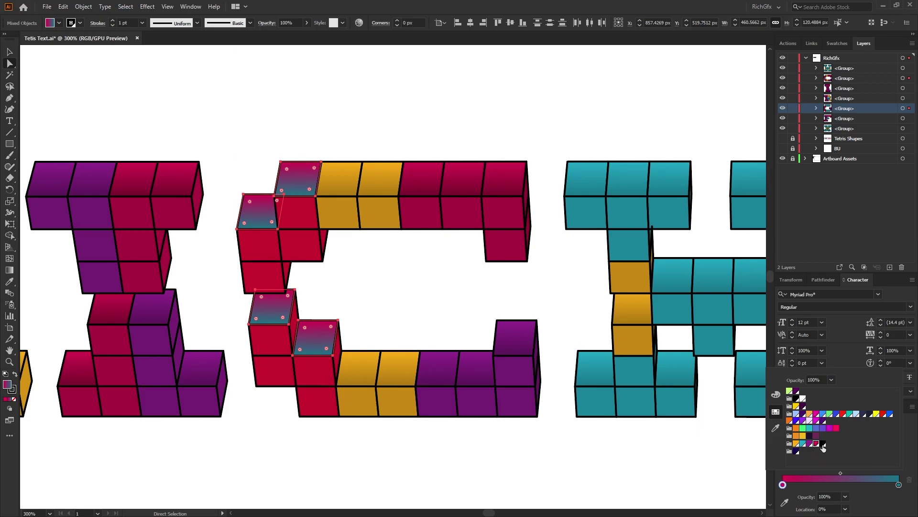
key("ctrl+z")
key("ctrl+z")
left_click(523, 482)
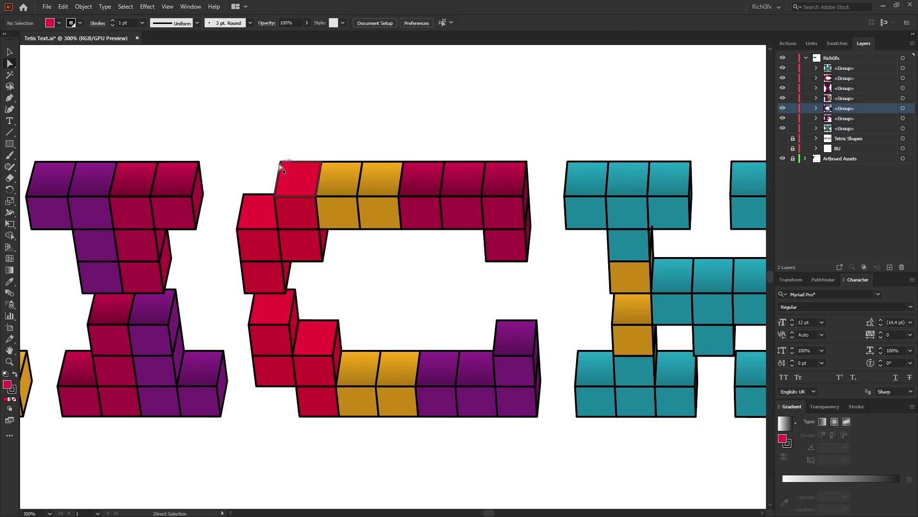
- Select all red top faces, apply a gradient and set its angle to -90°
left_click(837, 44)
left_click(297, 179)
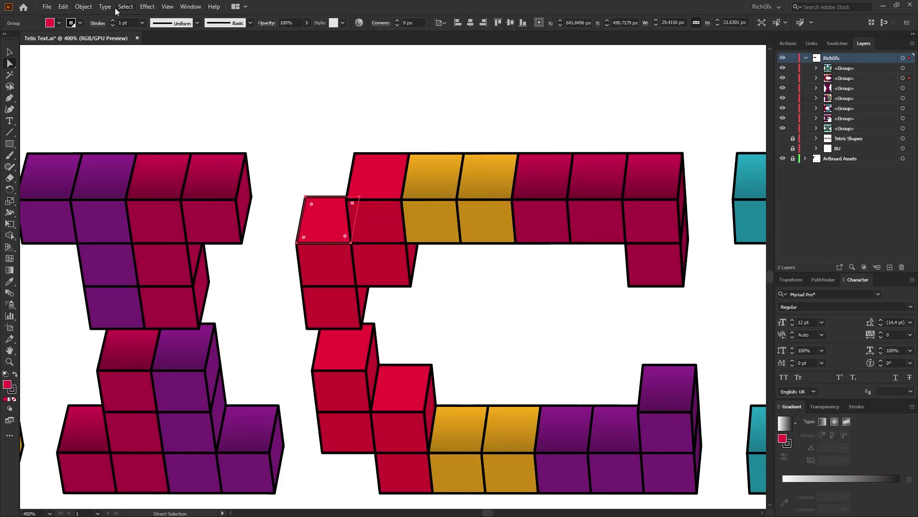
left_click(123, 7)
mouse_move(146, 99)
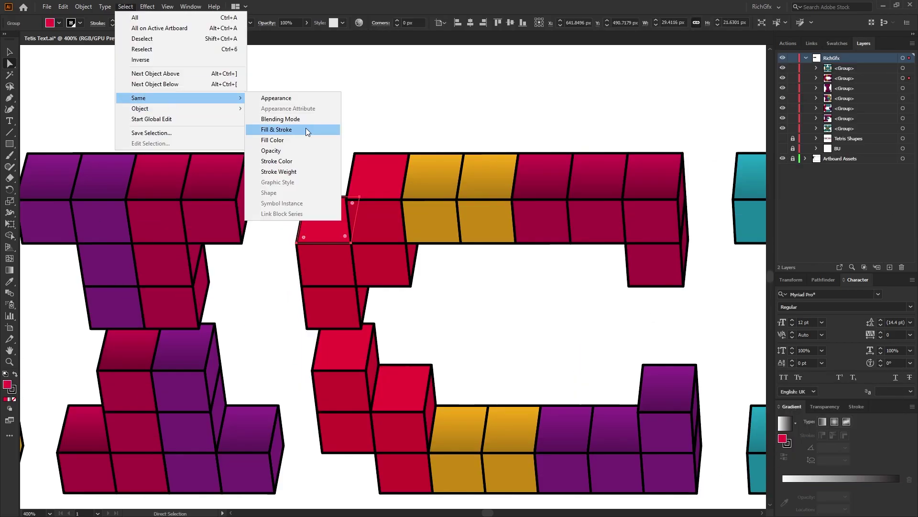
left_click(307, 129)
left_click(5, 399)
left_click(736, 59)
left_click(785, 423)
left_click_drag(827, 447, 796, 450)
type("-90")
key("Return")
- Make both red gradient stops red and darken the end stop via HSB brightness
double_click(782, 485)
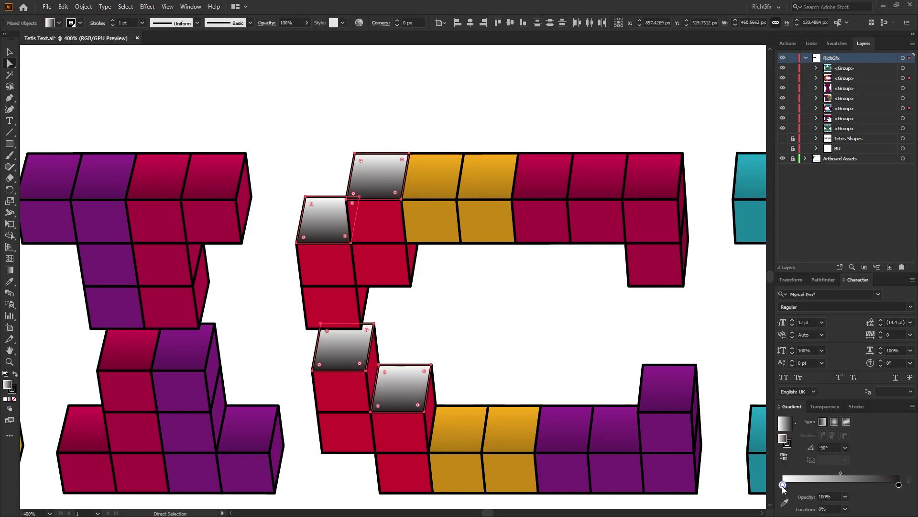
left_click(813, 412)
double_click(899, 484)
left_click(813, 412)
left_click(776, 394)
left_click(898, 371)
left_click_drag(868, 430, 851, 430)
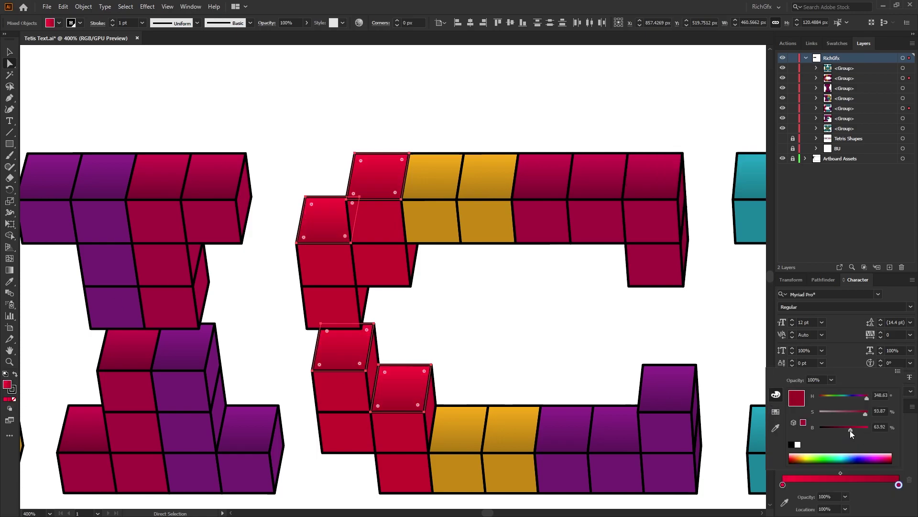
left_click(587, 135)
scroll(587, 139, "down", 2)
left_click_drag(644, 102, 561, 98)
scroll(665, 432, "right", 5)
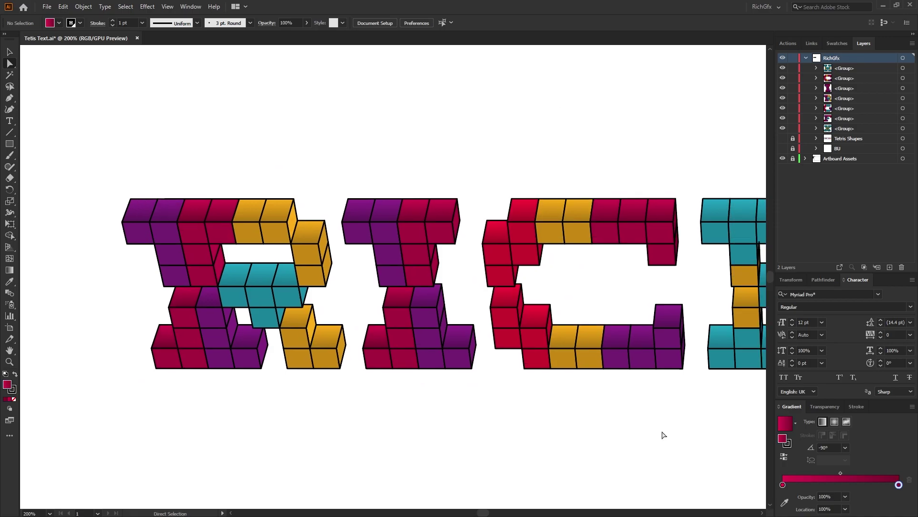
scroll(674, 432, "right", 15)
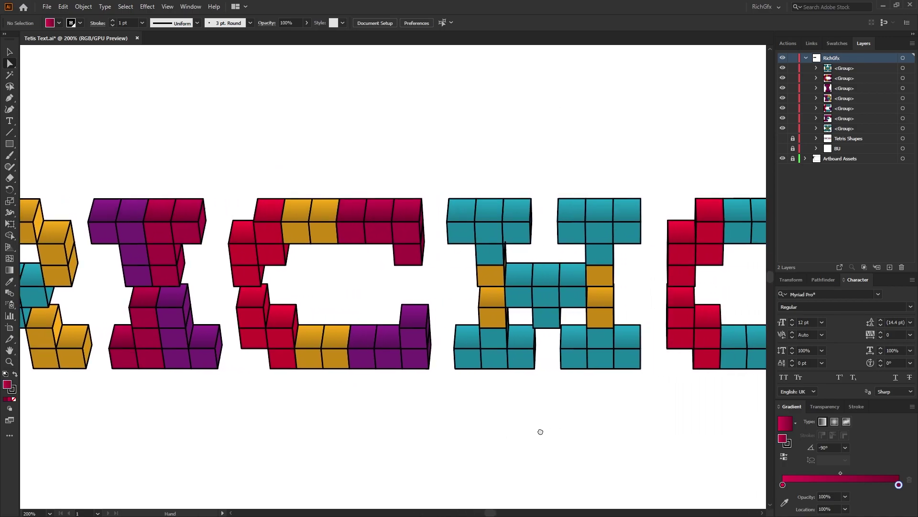
scroll(475, 434, "right", 7)
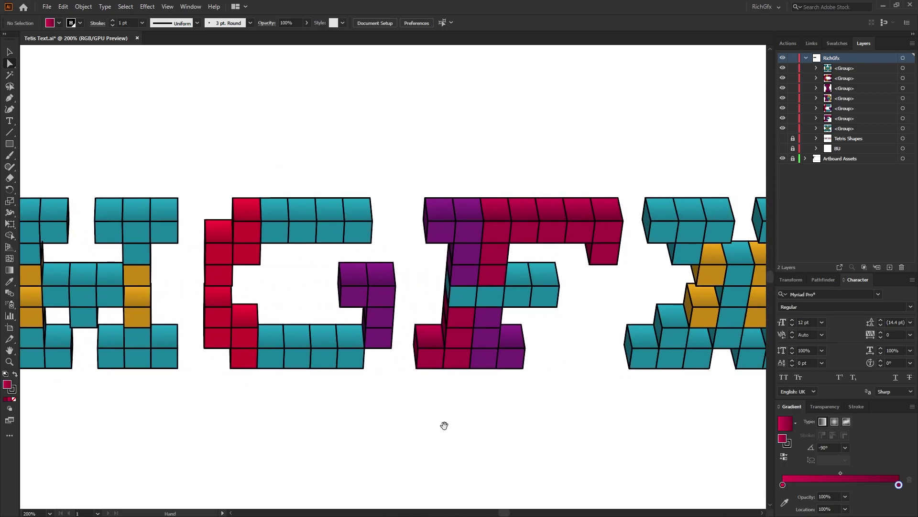
left_click(534, 222)
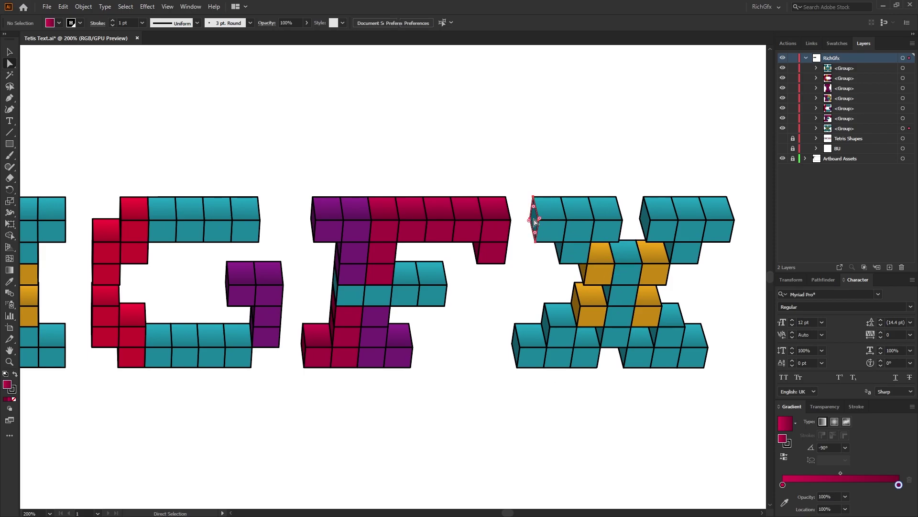
left_click(517, 351)
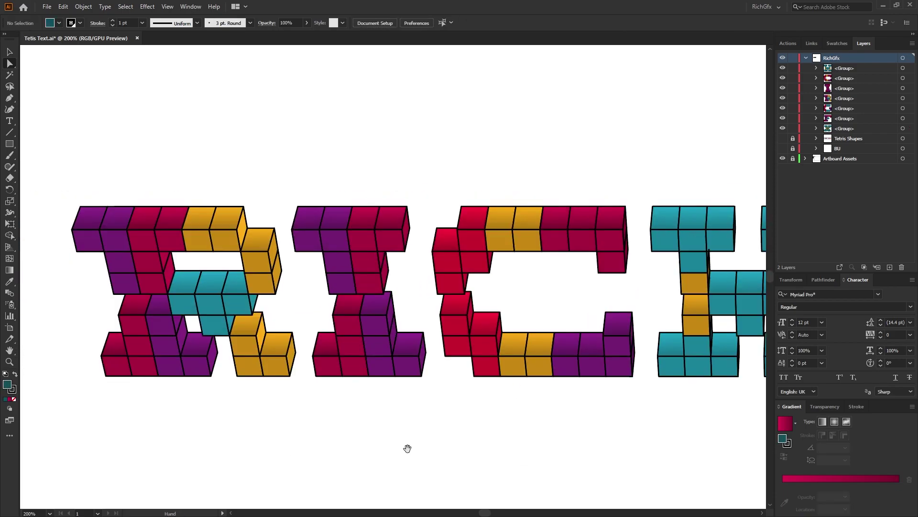
left_click(244, 231)
left_click(125, 7)
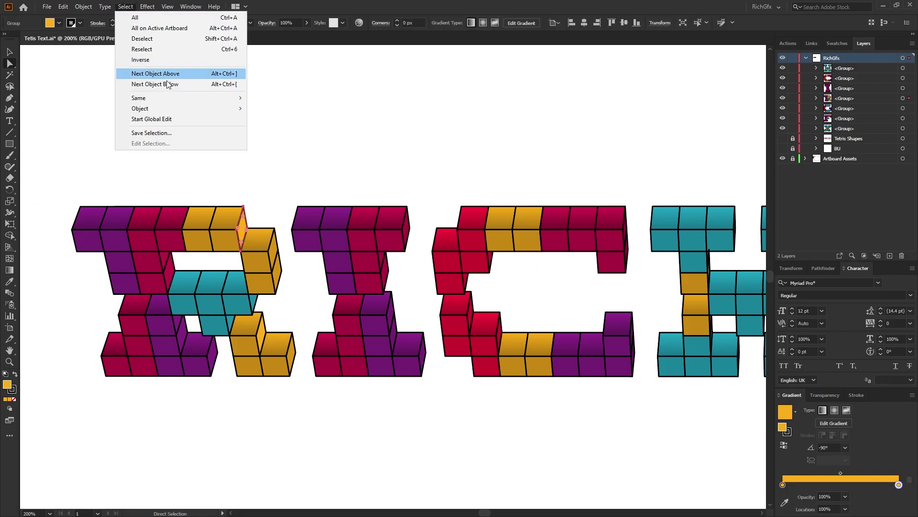
mouse_move(166, 96)
left_click(303, 131)
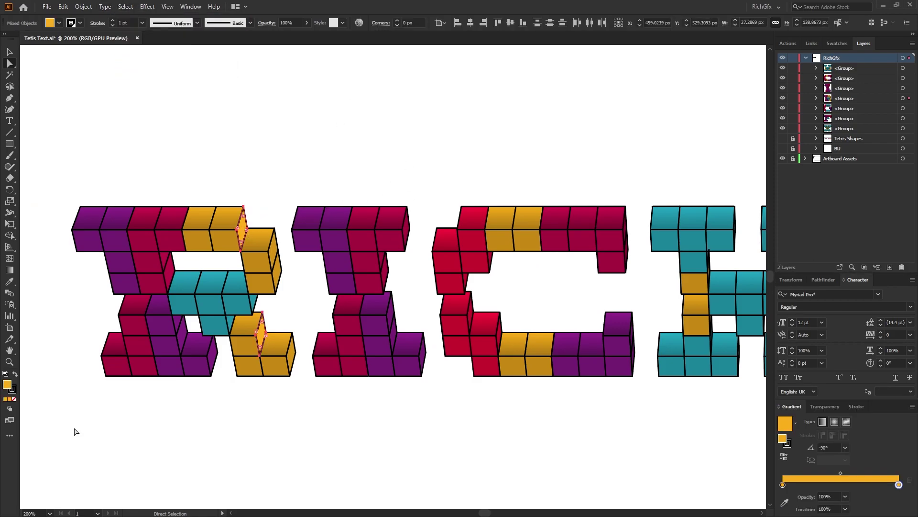
double_click(782, 484)
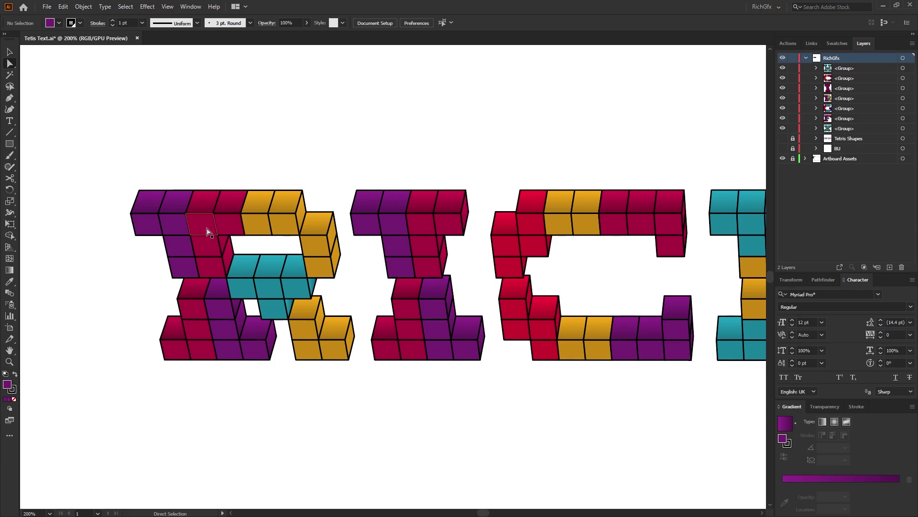
- Select all purple front faces with matching fill and stroke and apply the brighter purple swatch
left_click(174, 224)
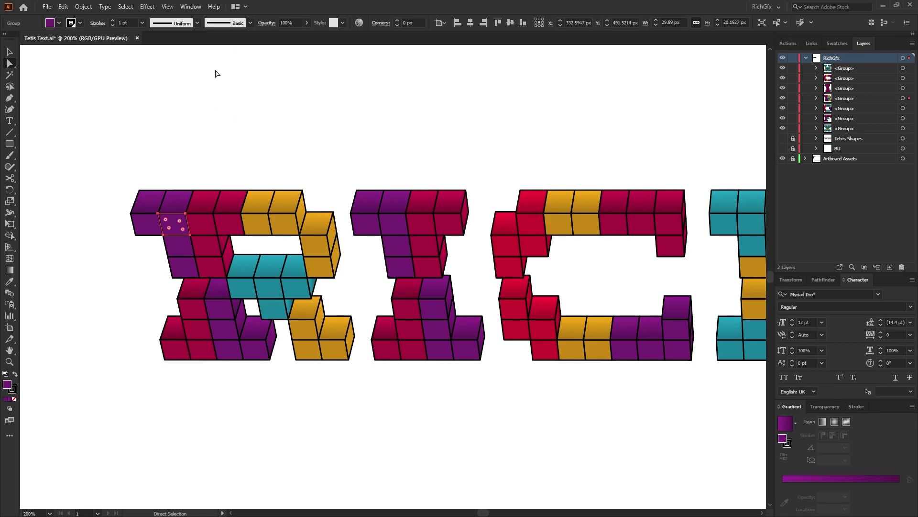
left_click(126, 6)
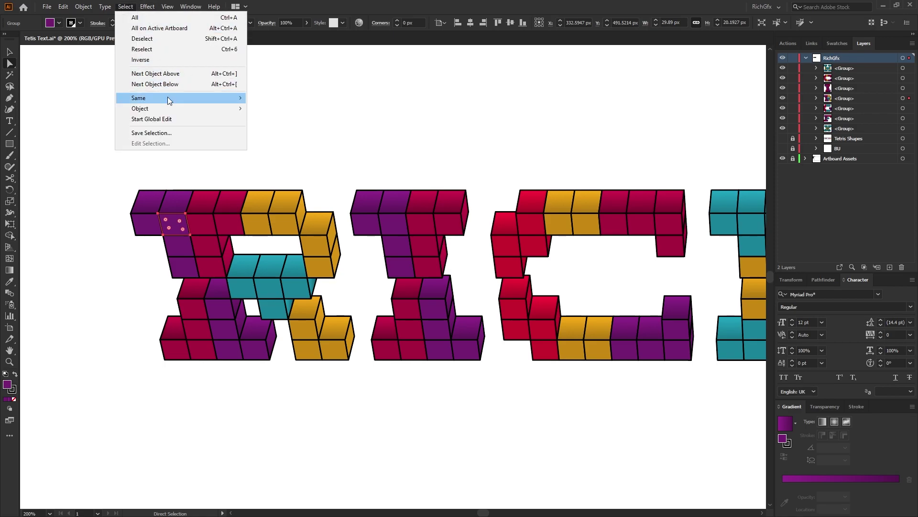
mouse_move(181, 97)
left_click(304, 130)
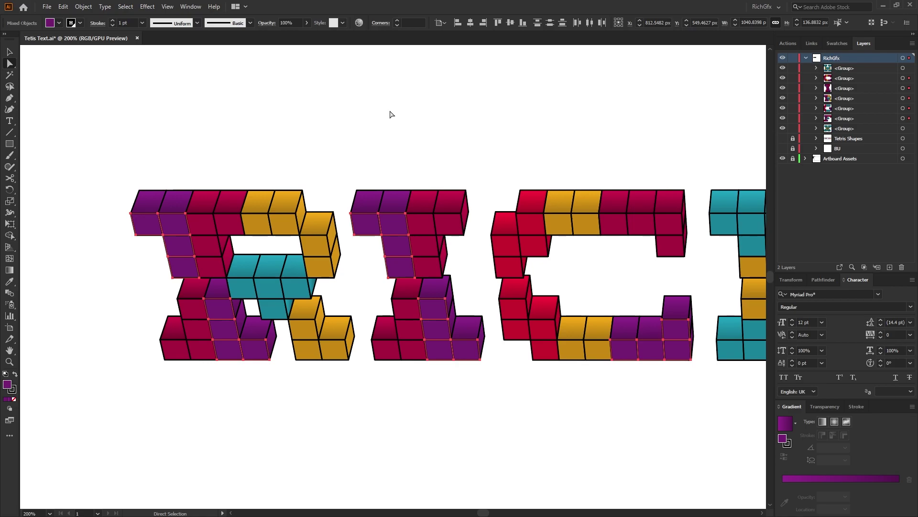
left_click(58, 25)
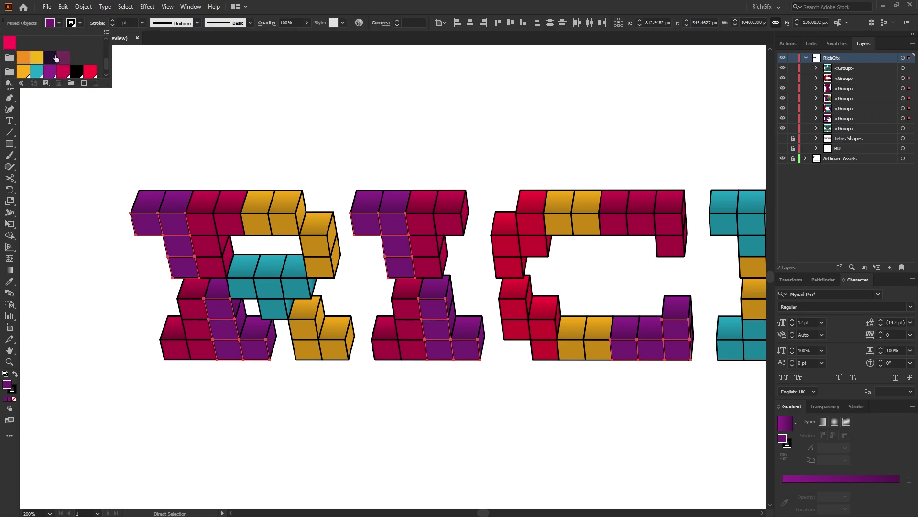
left_click(50, 74)
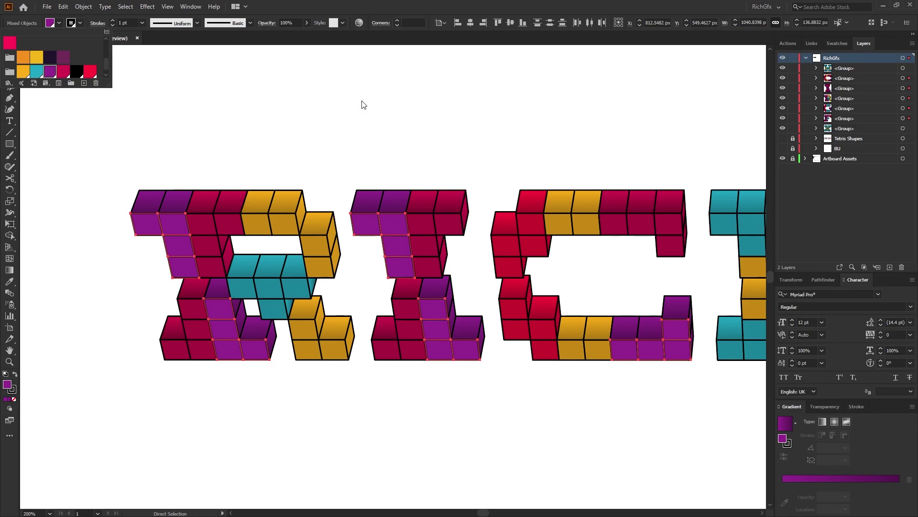
key("Escape")
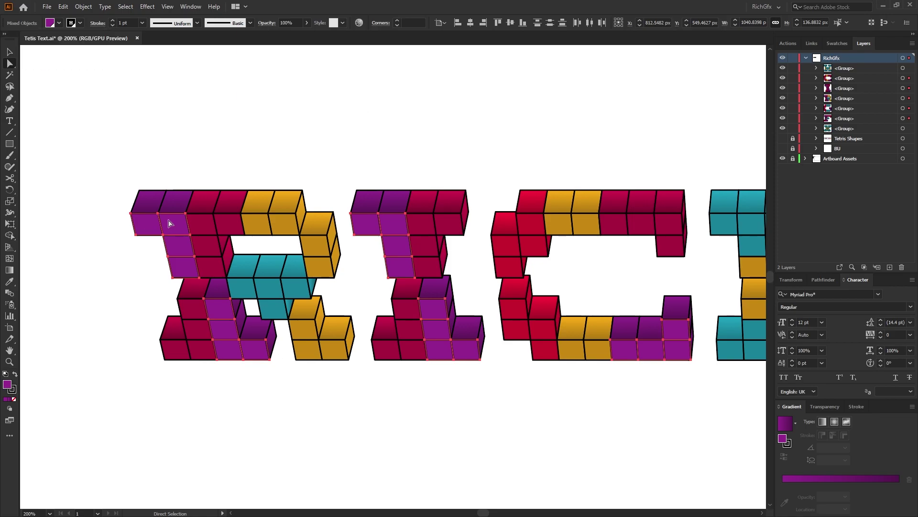
- Offset the selected purple faces by -3 px to create inset squares
left_click(87, 8)
mouse_move(115, 235)
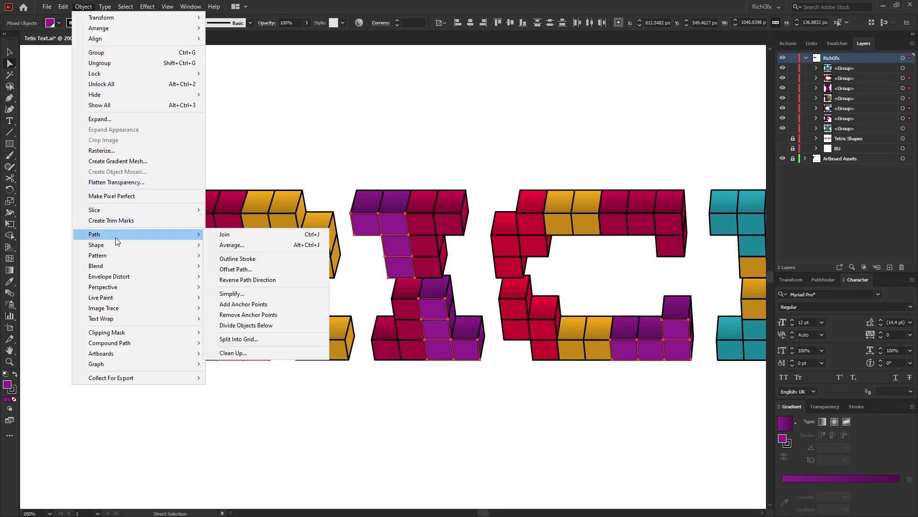
left_click(235, 270)
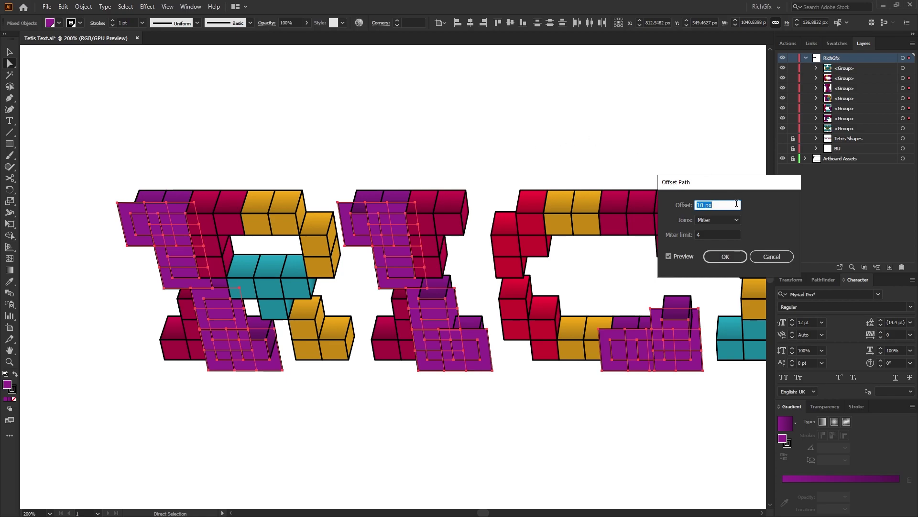
type("-5")
left_click(725, 235)
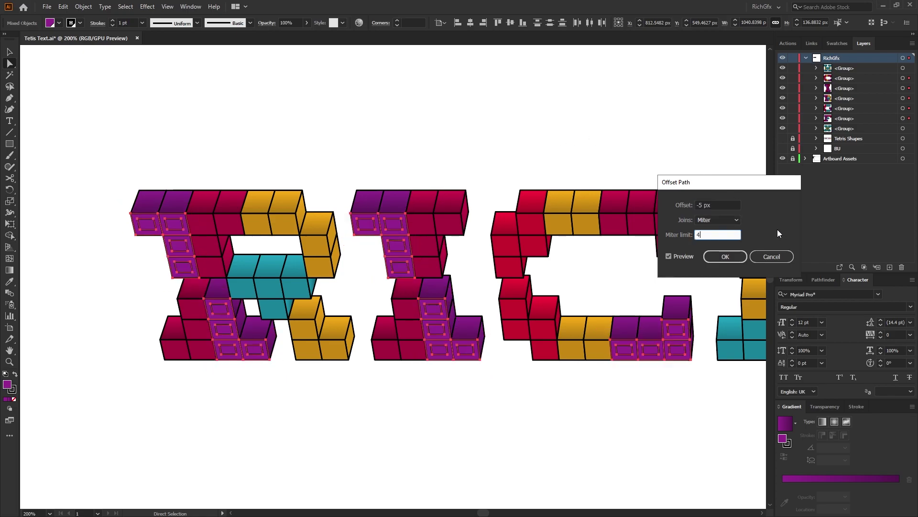
left_click(719, 208)
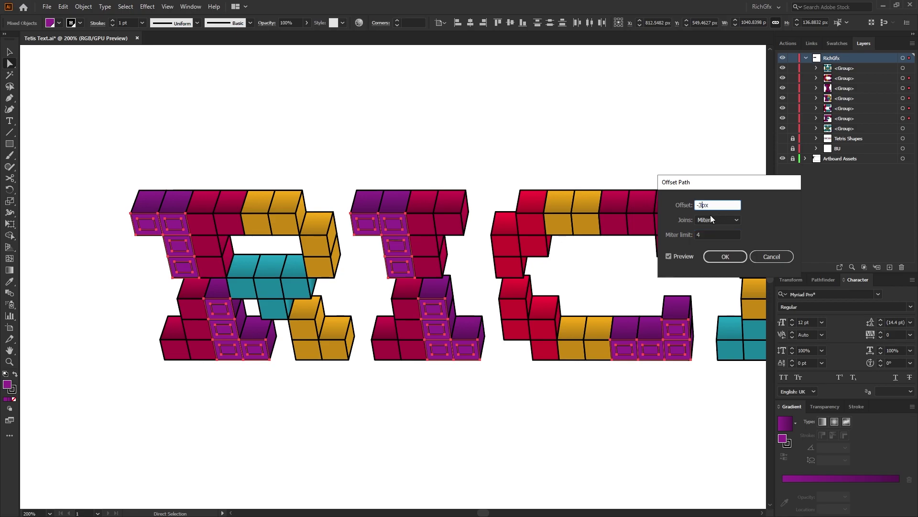
left_click(710, 234)
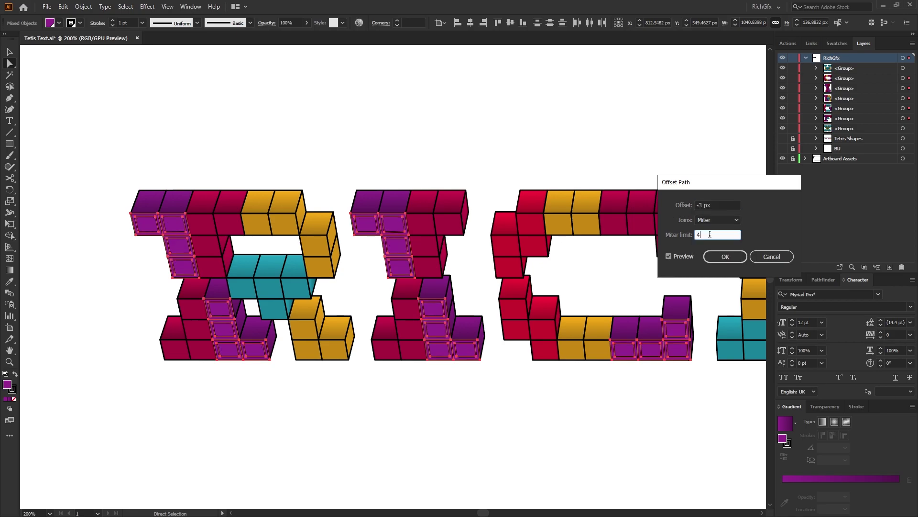
left_click(720, 262)
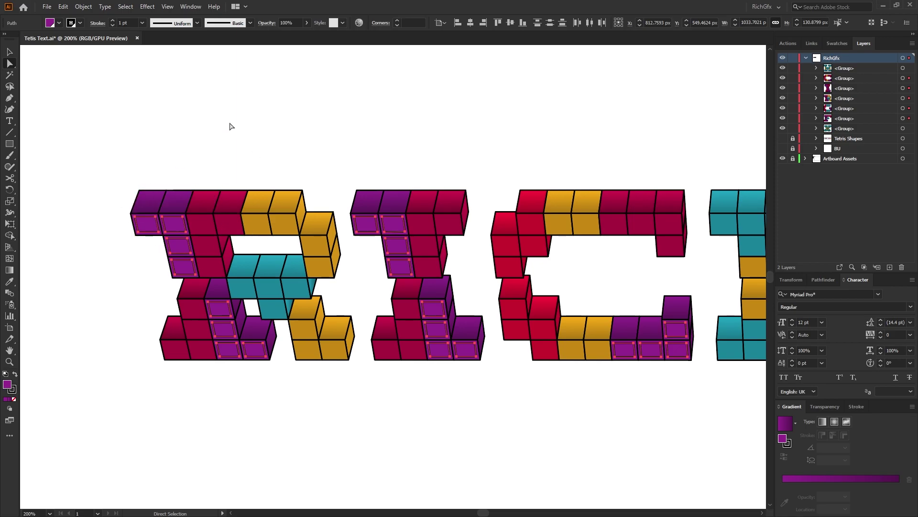
- Give the inset squares no fill and a white stroke
left_click(59, 23)
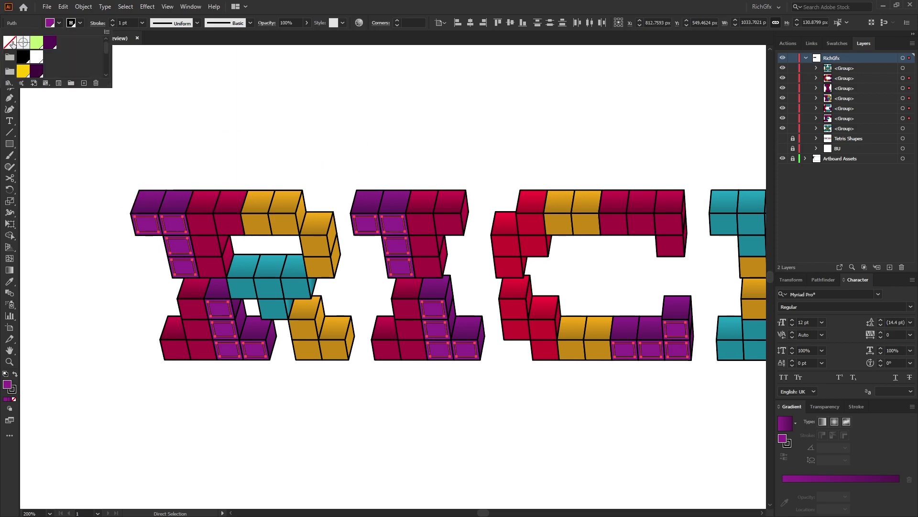
left_click(9, 42)
left_click(81, 24)
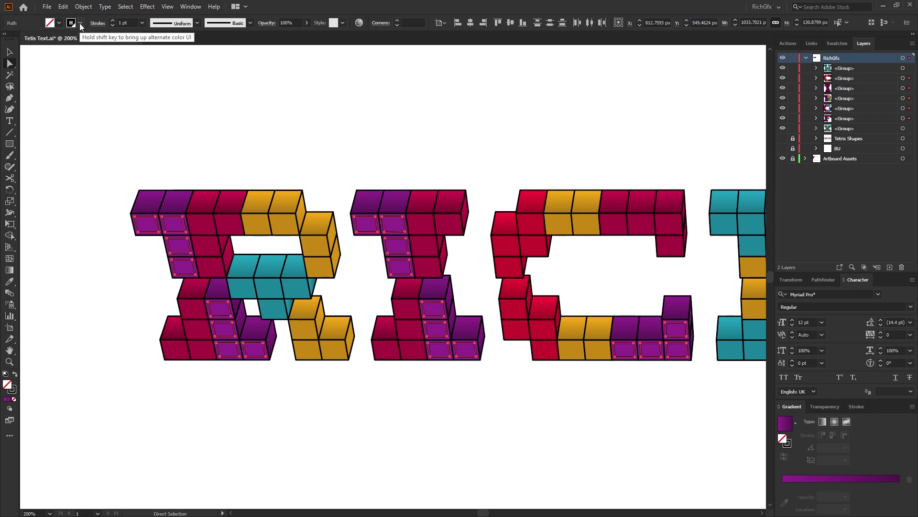
left_click(80, 22)
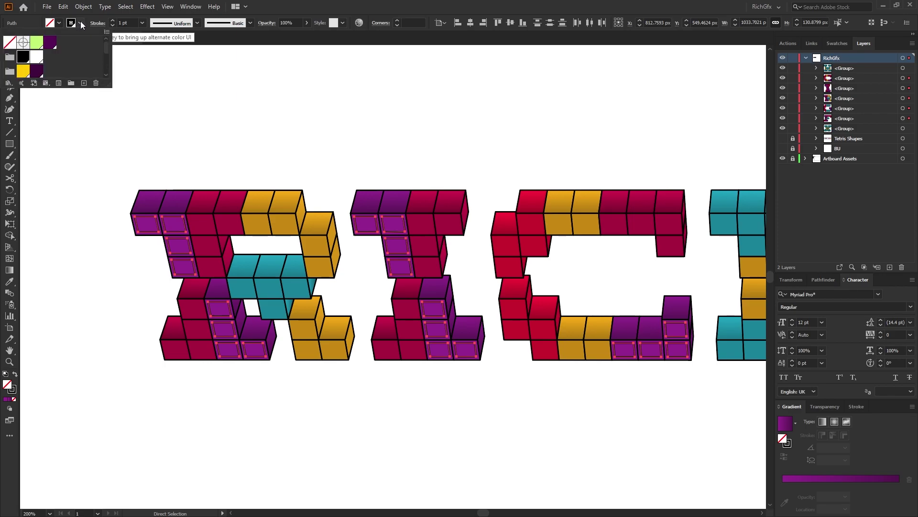
left_click(37, 58)
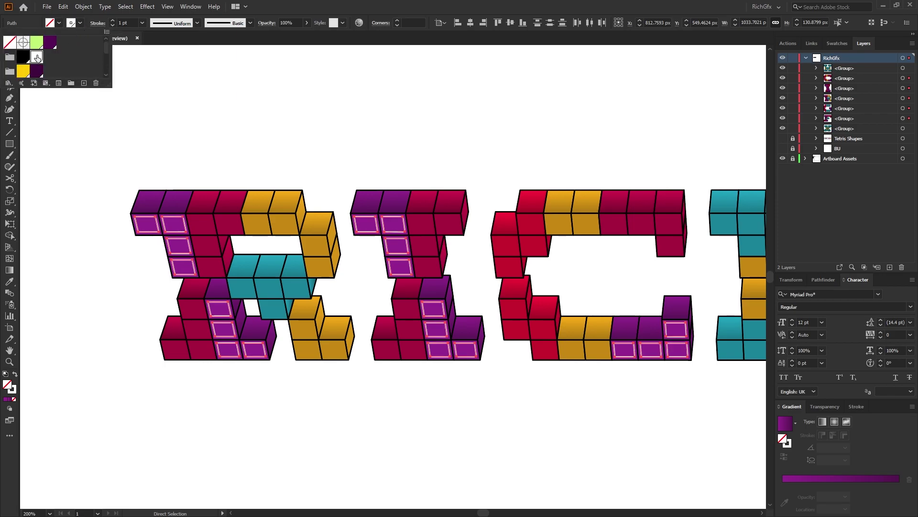
- Set the squares' blending mode to Overlay with 50% opacity
left_click(831, 409)
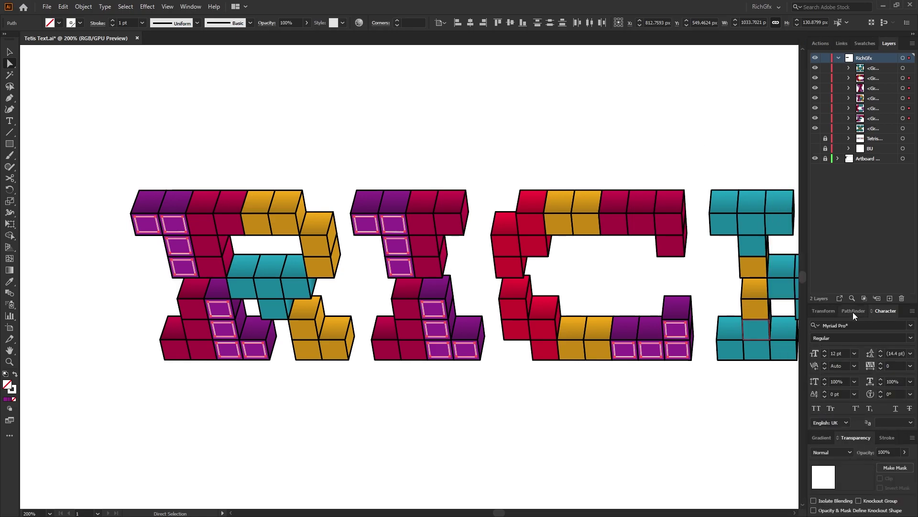
left_click(190, 7)
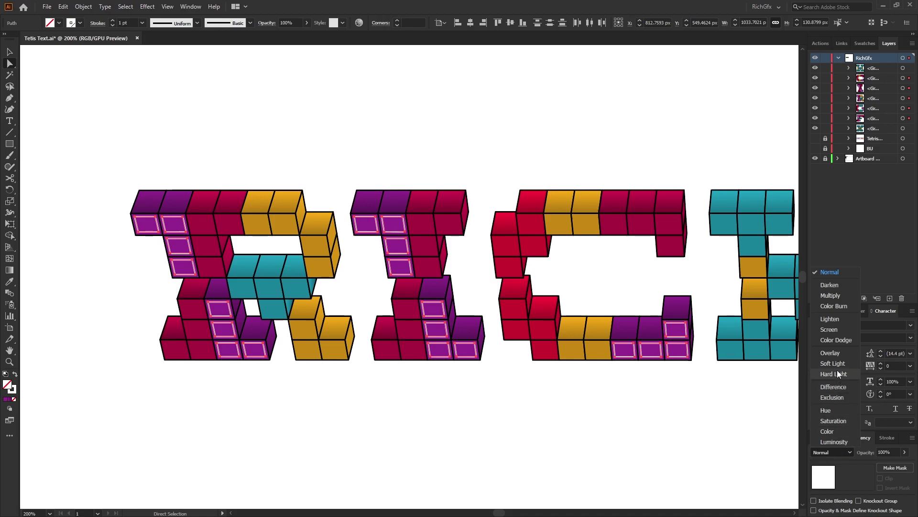
left_click(842, 354)
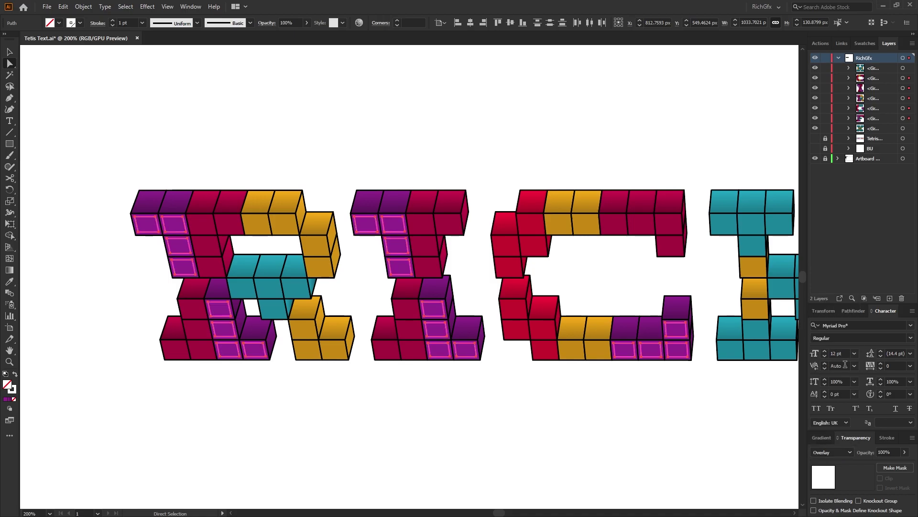
left_click(847, 450)
left_click(848, 365)
left_click(834, 455)
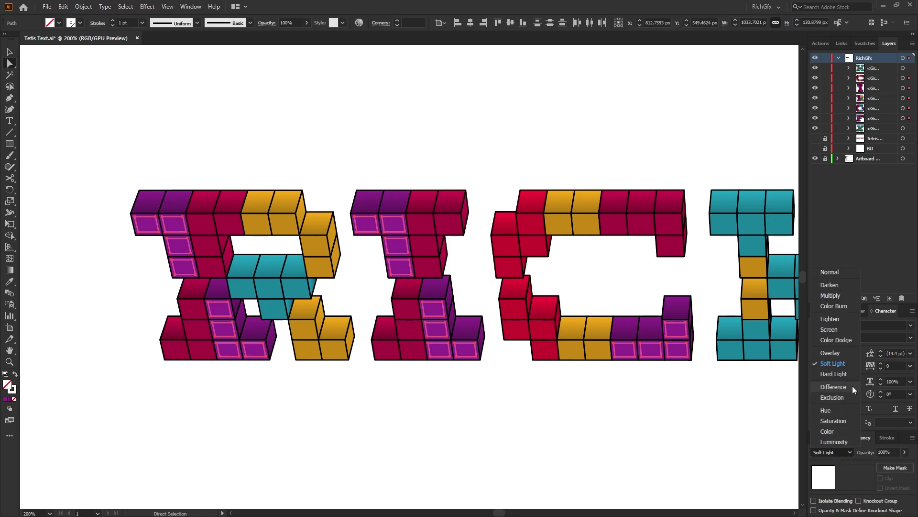
left_click(841, 356)
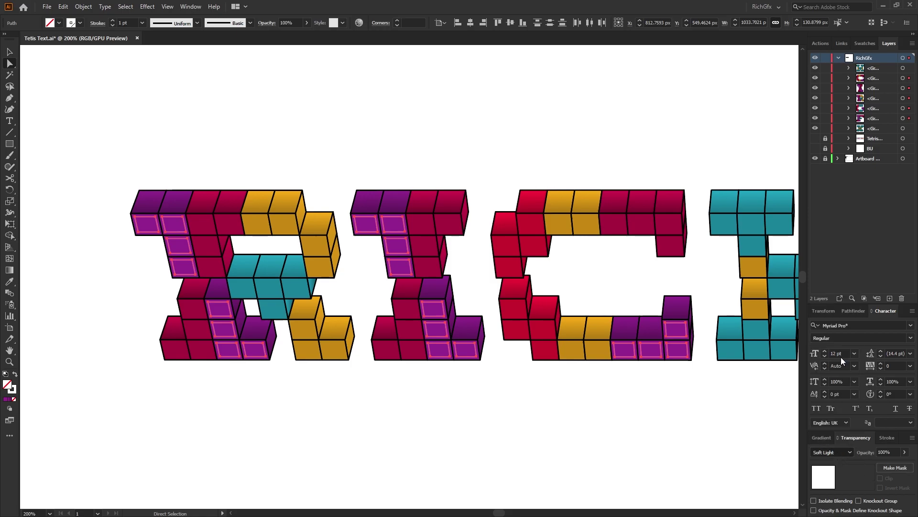
left_click(890, 452)
type("-5")
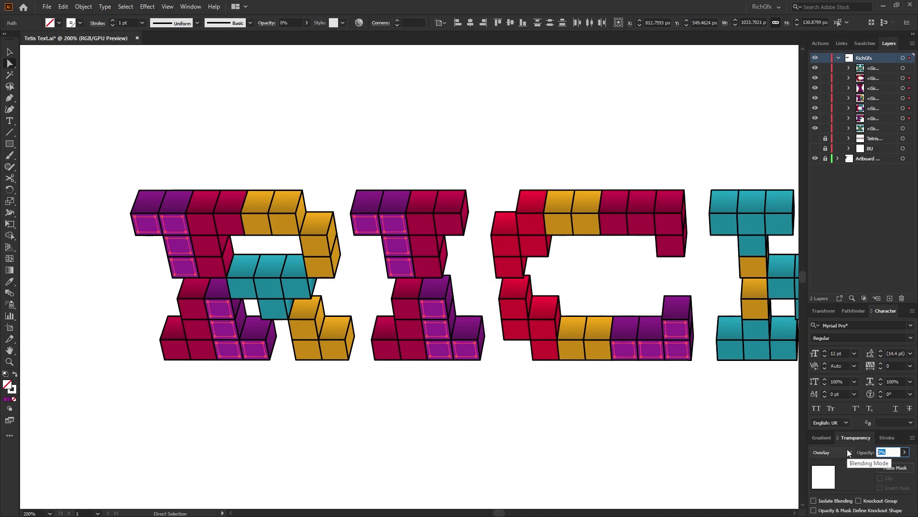
key("Return")
- Deselect everything, save the document with Ctrl+S, and fit the artboard in view
left_click(533, 384)
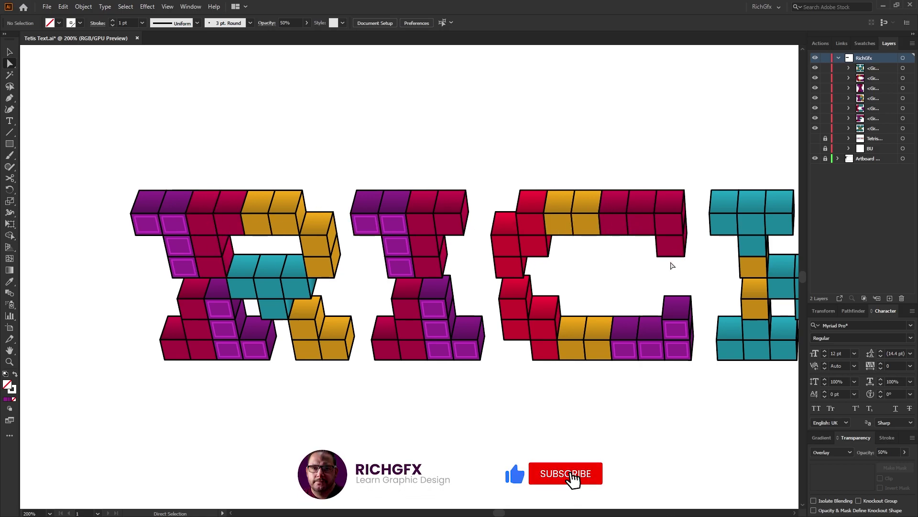
key("ctrl+s")
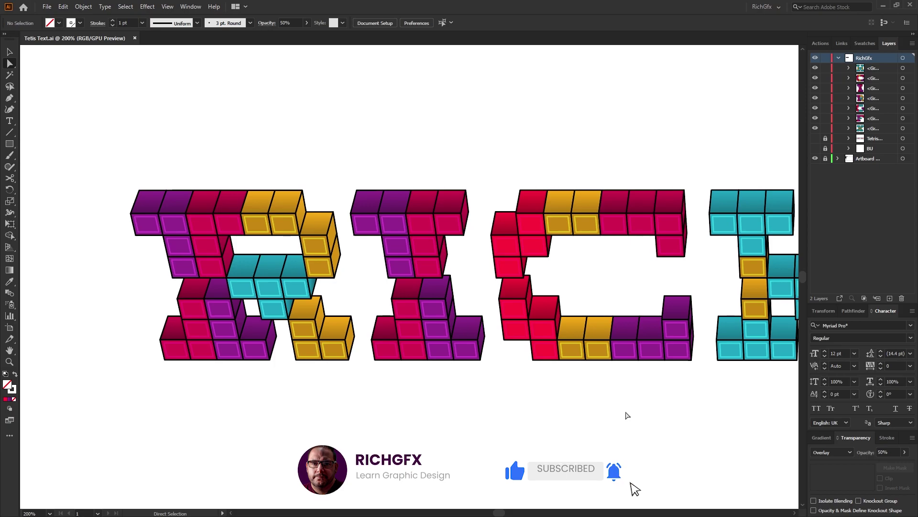
key("space")
left_click_drag(703, 411, 513, 416)
key("ctrl+0")
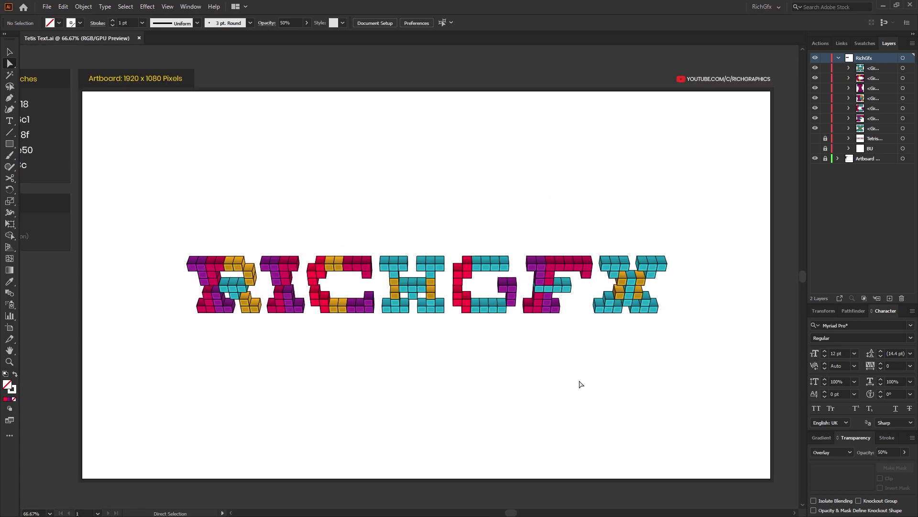
- Draw a 1920 x 1080 px rectangle centred horizontally and vertically on the artboard
left_click(9, 144)
left_click(160, 159)
type("1920")
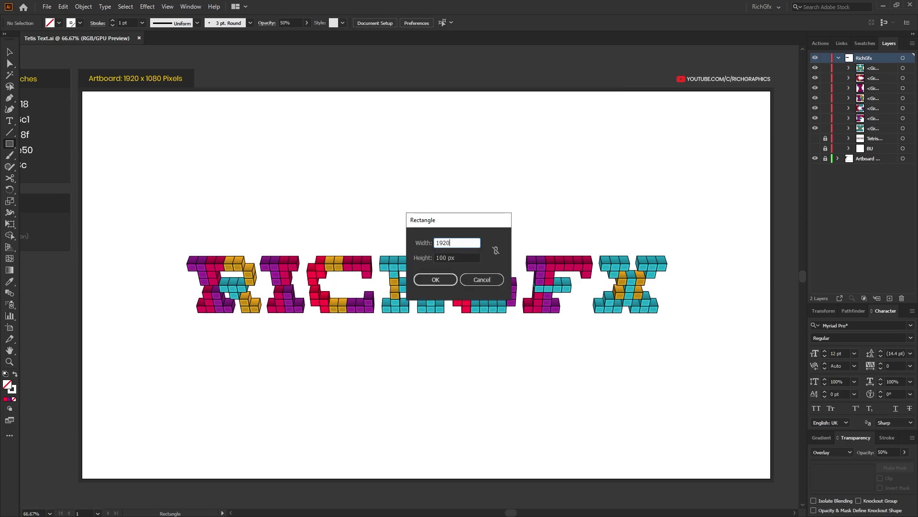
key("Tab")
type("10")
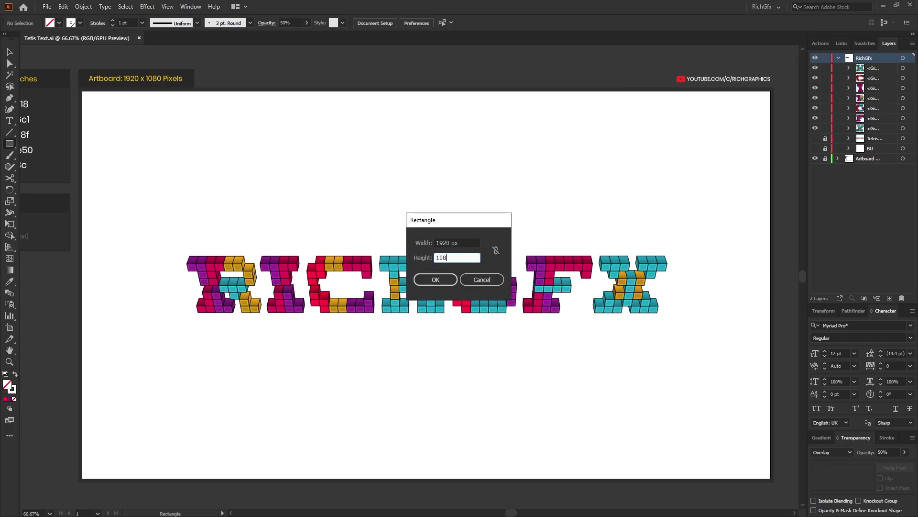
key("Return")
key("v")
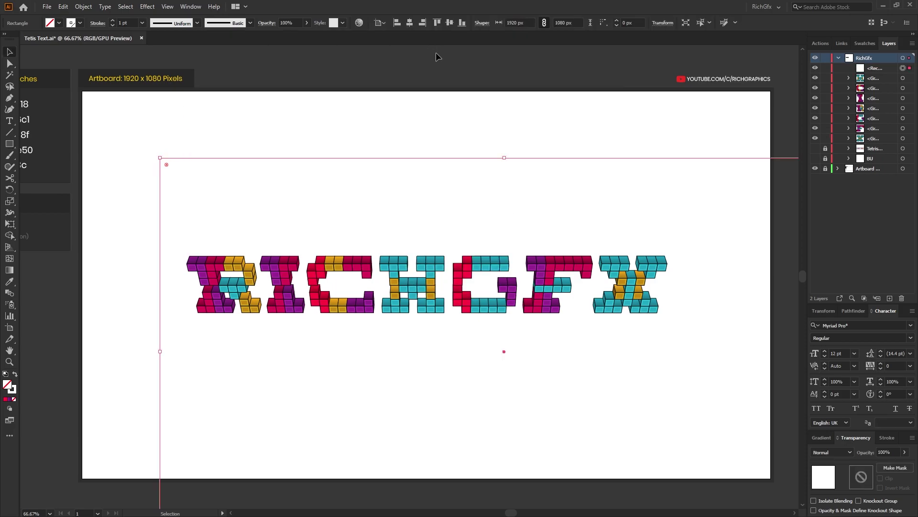
left_click(407, 23)
left_click(448, 23)
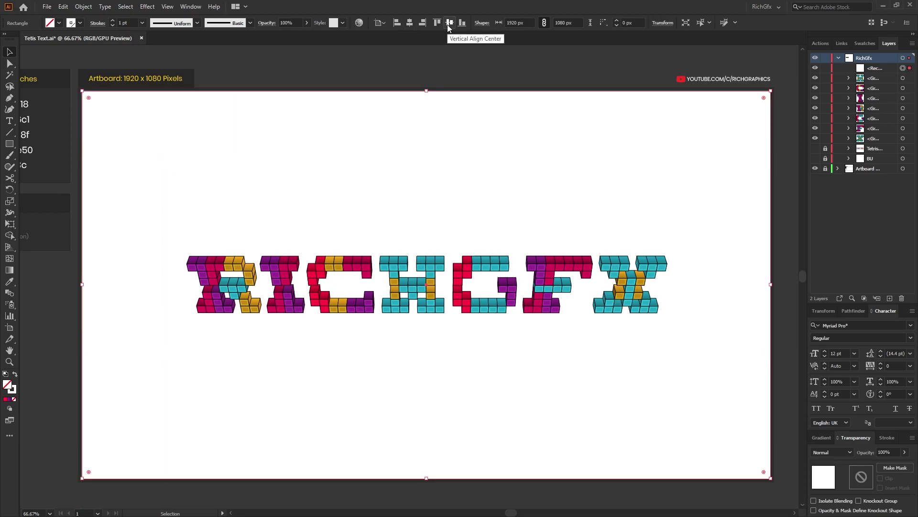
- Send the rectangle to the back, remove its stroke, fill it dark purple, and lock it
right_click(550, 141)
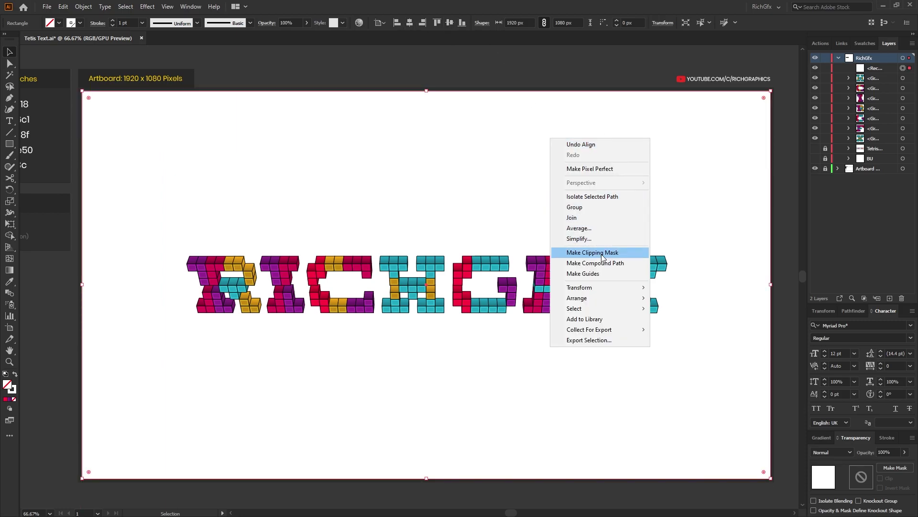
mouse_move(597, 300)
left_click(710, 328)
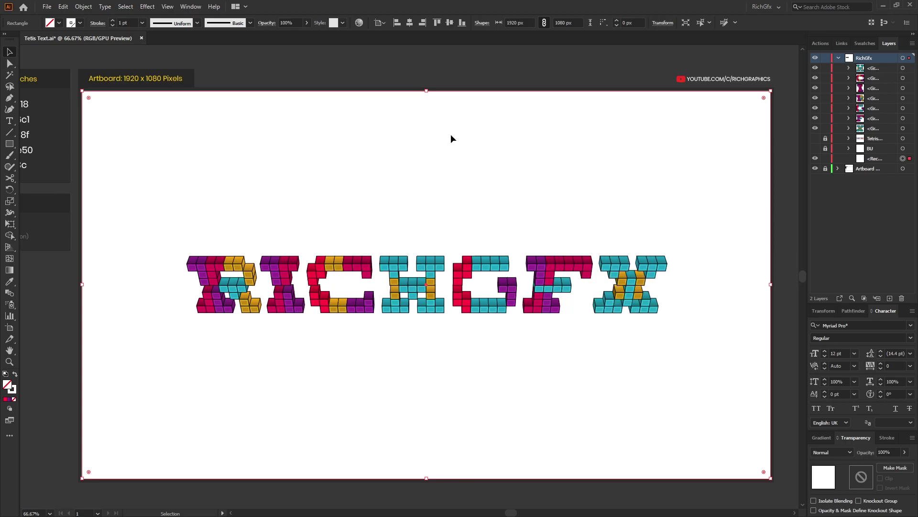
left_click(80, 23)
left_click(10, 43)
left_click(58, 22)
left_click(58, 22)
scroll(65, 55, "down", 2)
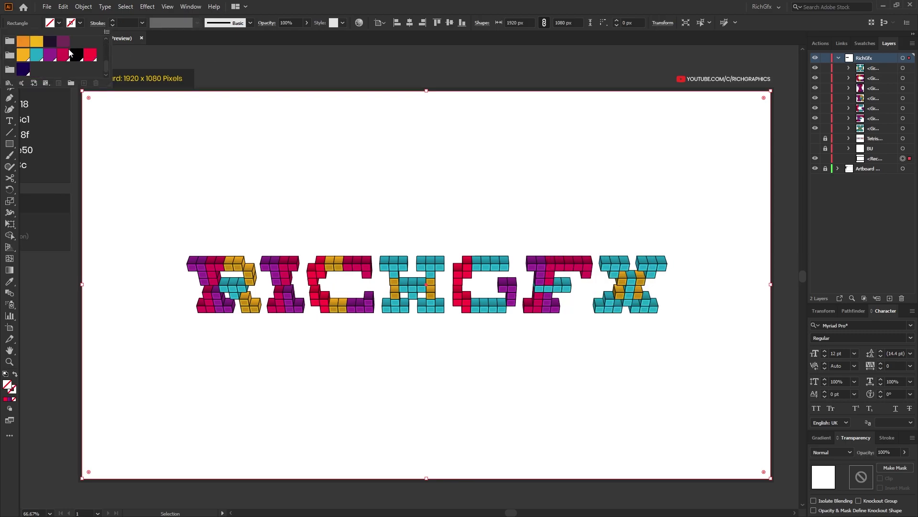
left_click(23, 70)
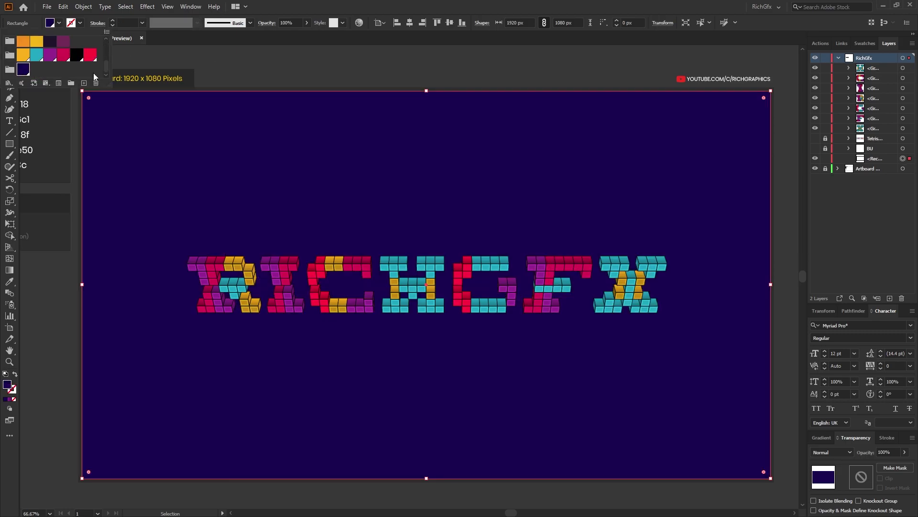
left_click(442, 79)
left_click(826, 160)
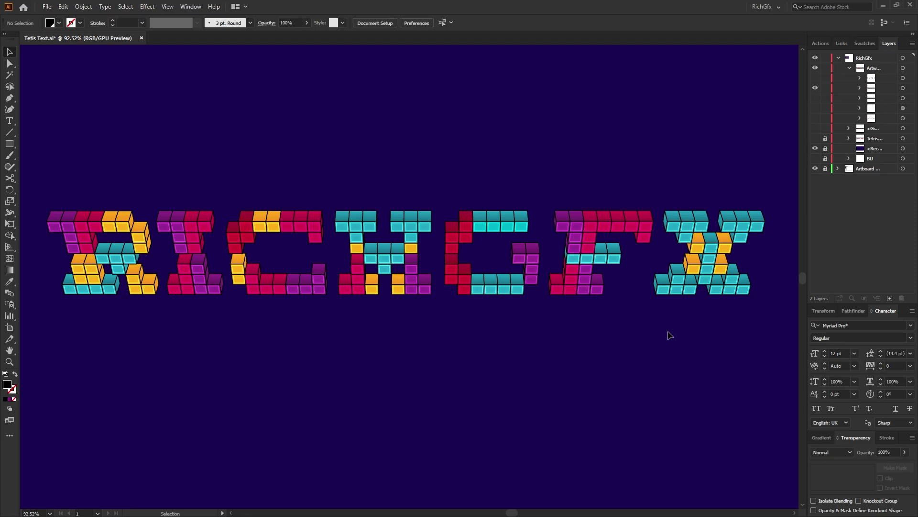
- Turn on the neon circuit lines and dark shadow edge sublayers in the Layers panel
left_click(816, 118)
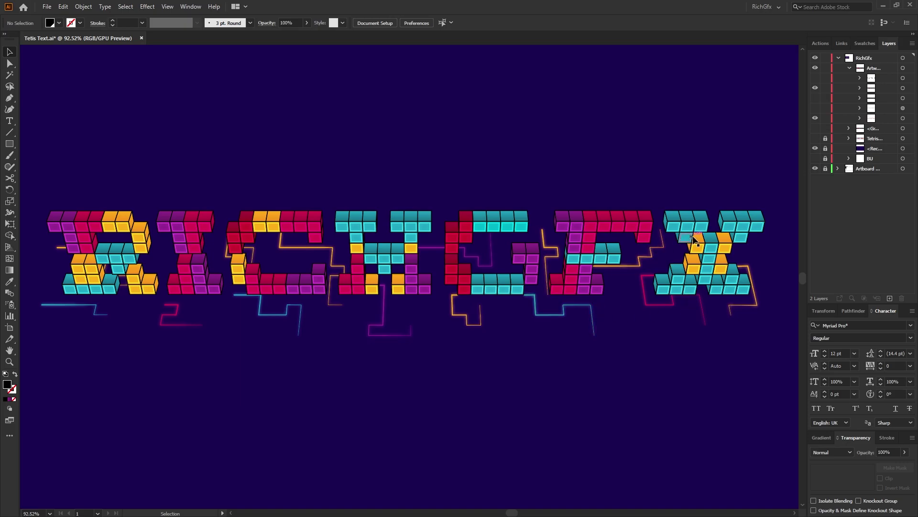
left_click(816, 108)
left_click(815, 107)
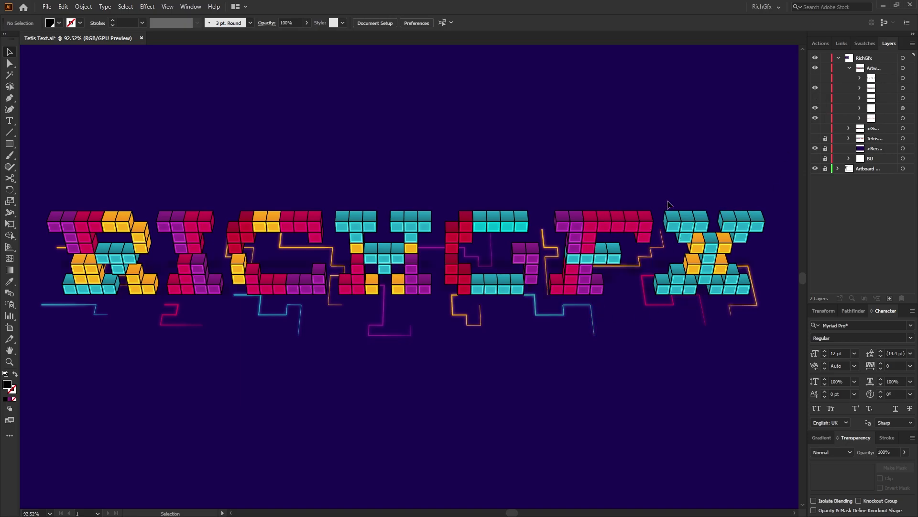
left_click(816, 99)
- Turn on the falling-blocks sublayer's visibility in the Layers panel
left_click(815, 78)
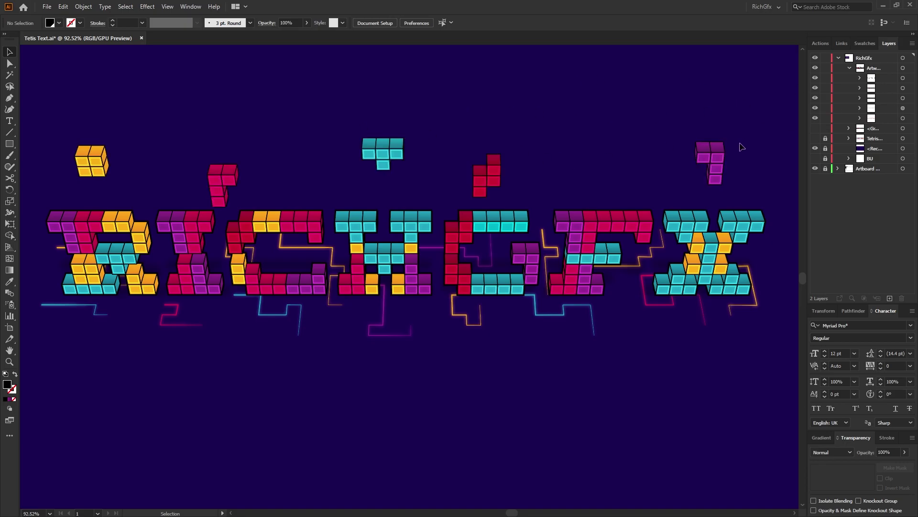